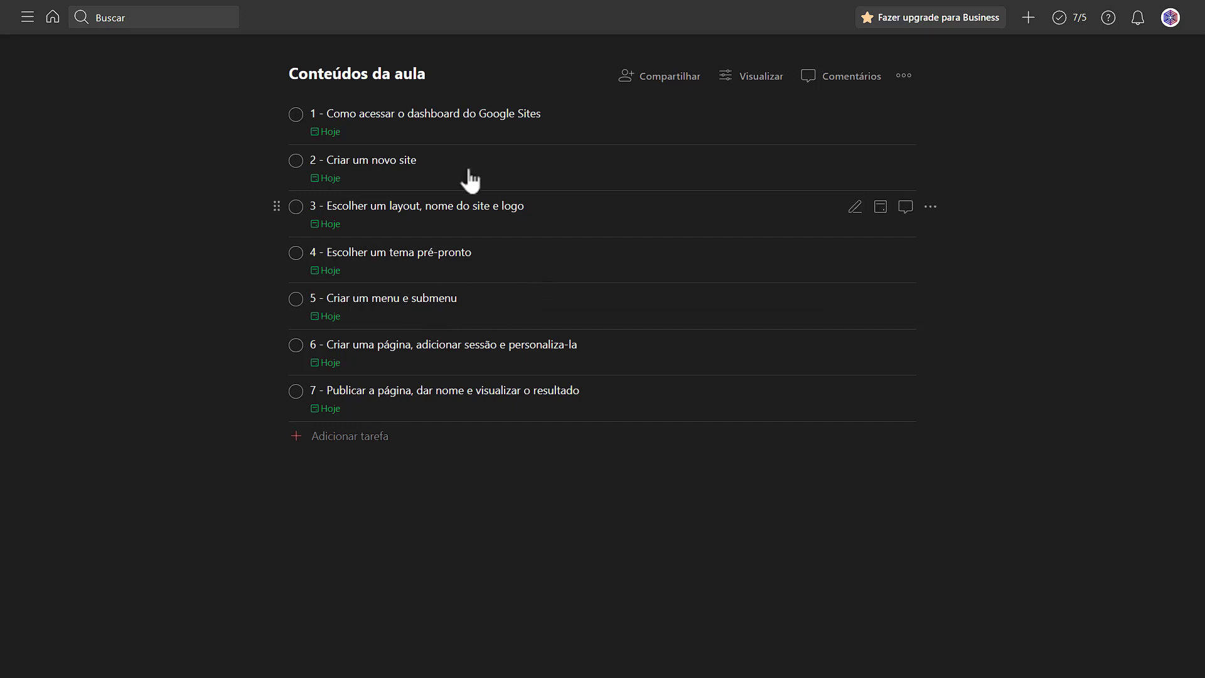
- Switch to the browser and open the full Google products page via Mais do Google in the Google apps list
mouse_move(592, 485)
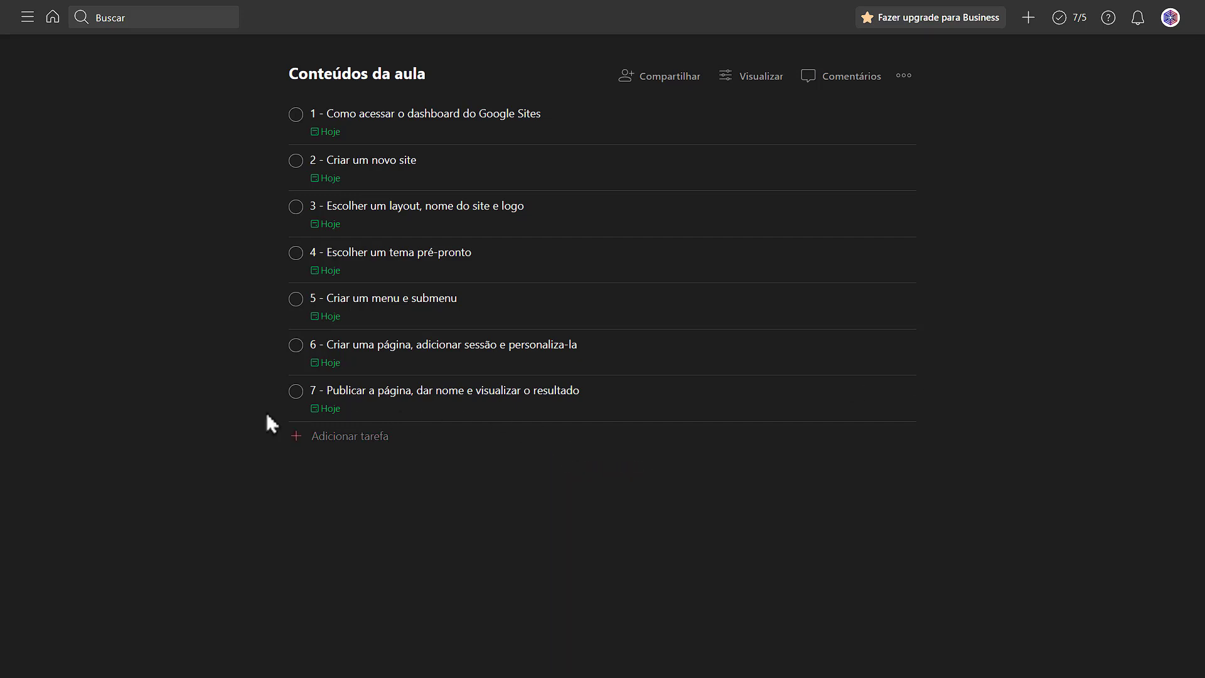
key("alt+Tab")
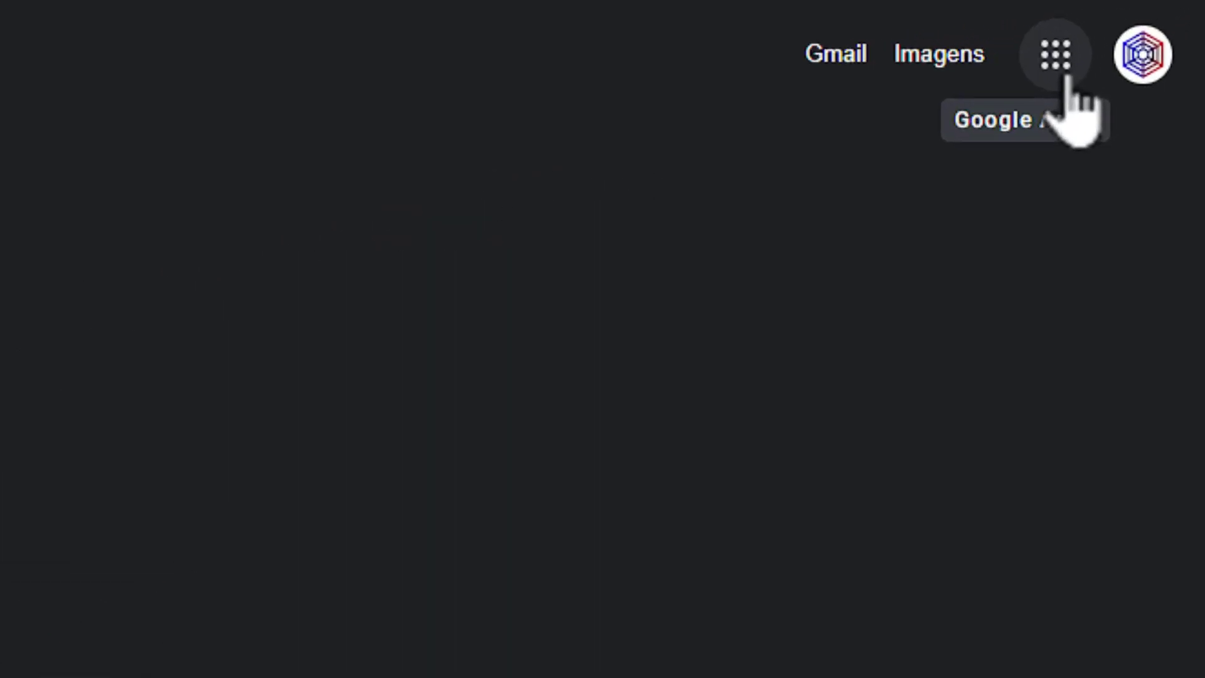
left_click(1067, 78)
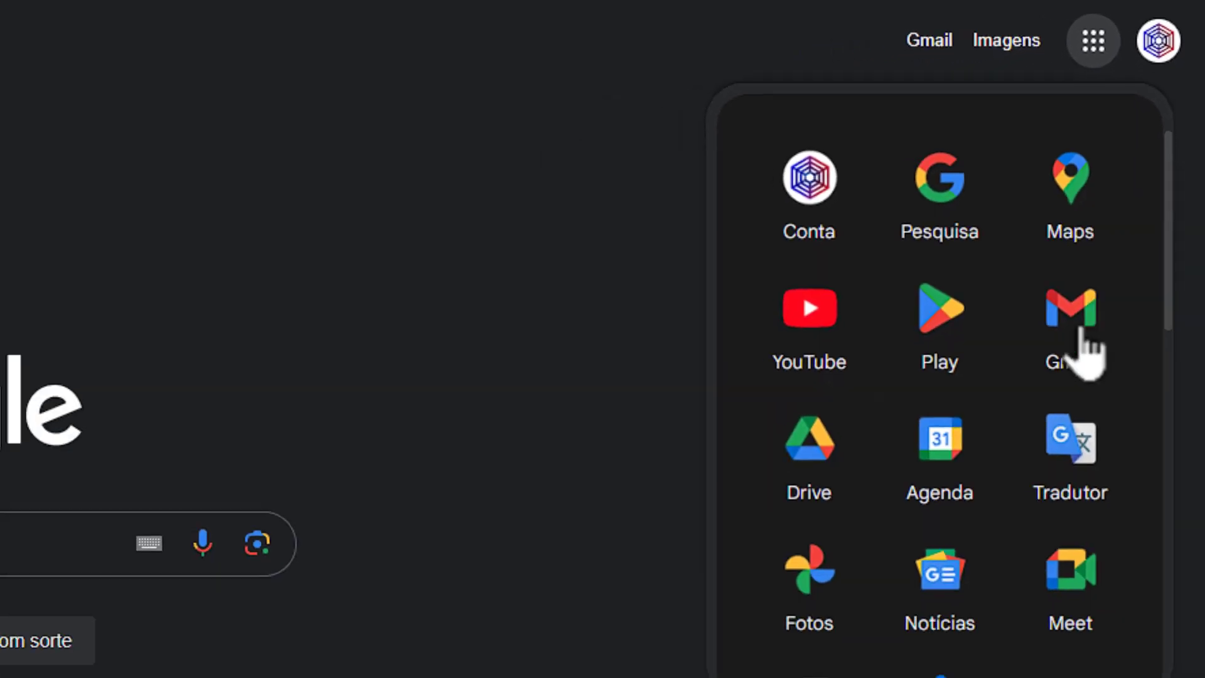
scroll(1080, 333, "down", 15)
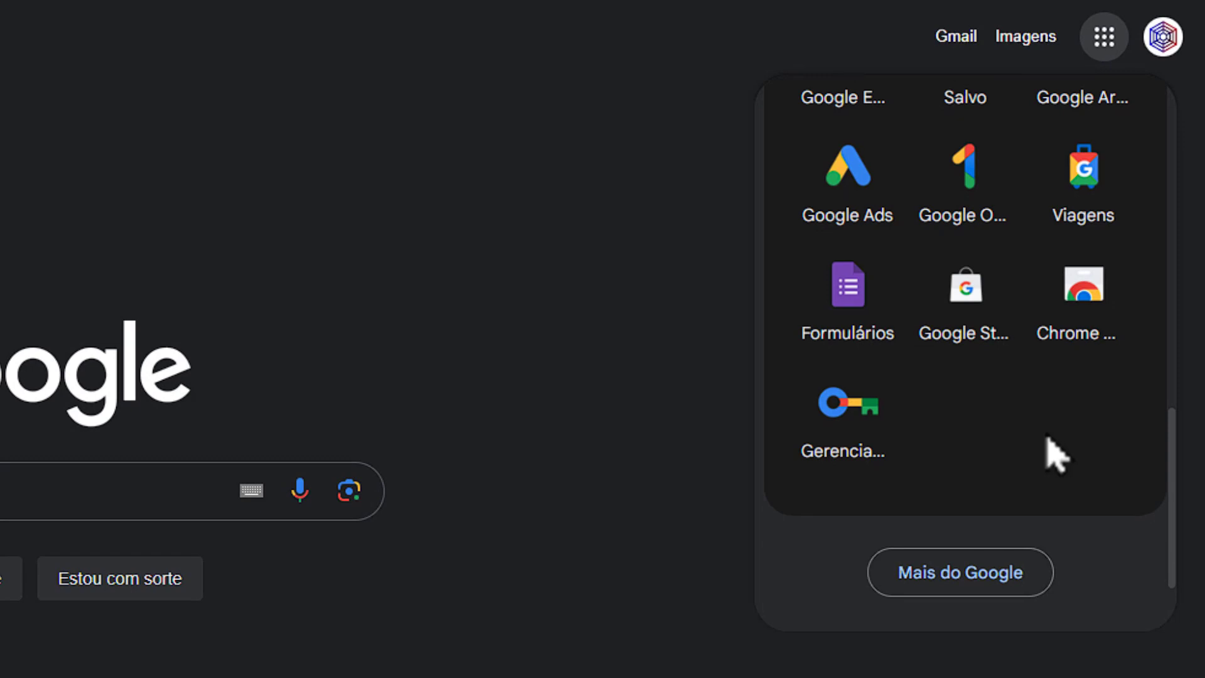
scroll(1056, 454, "up", 7)
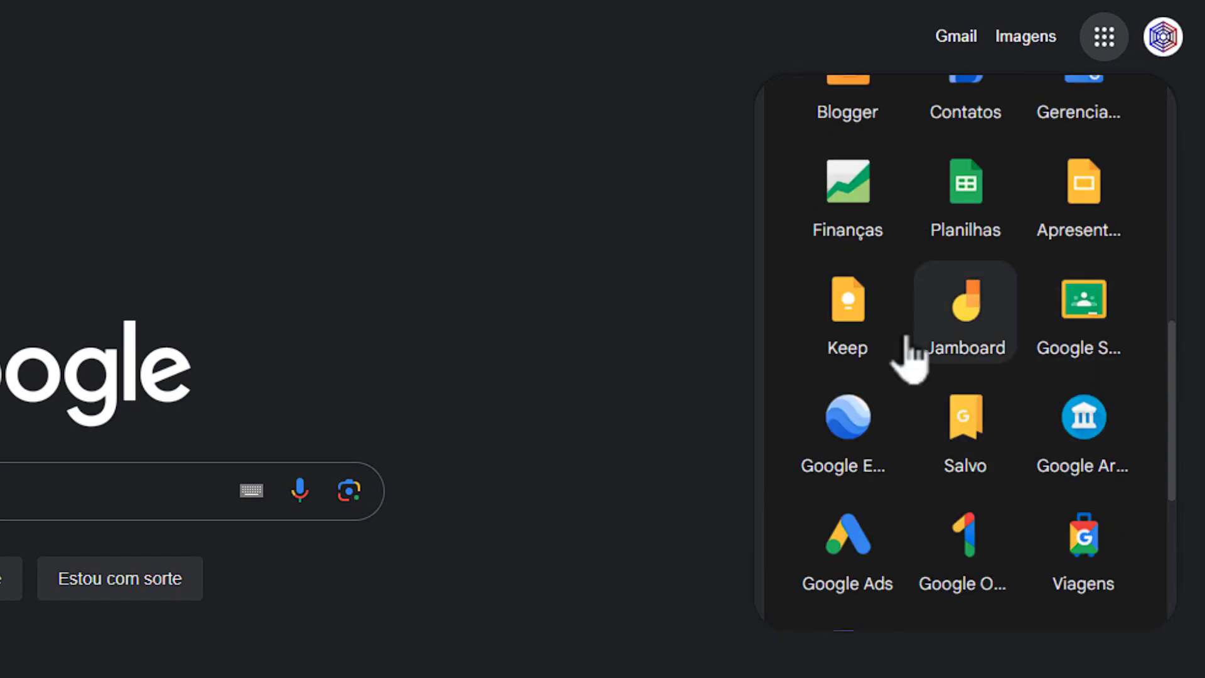
scroll(960, 439, "down", 3)
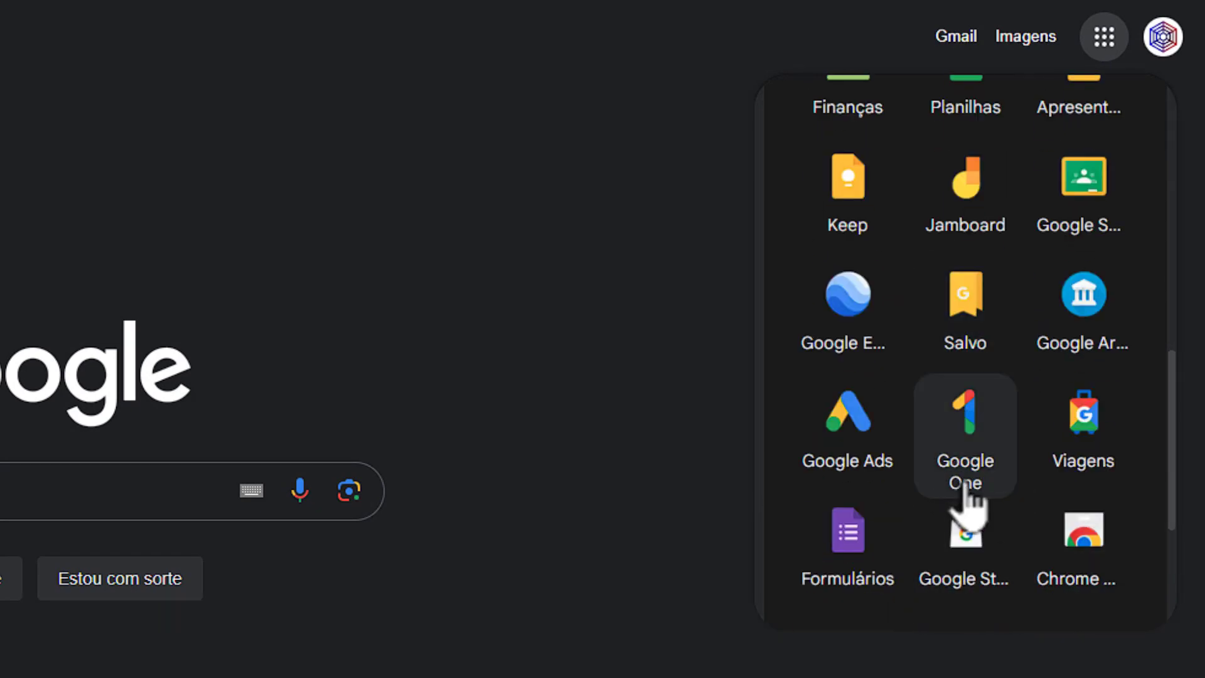
scroll(942, 506, "up", 3)
scroll(948, 506, "up", 7)
scroll(904, 383, "down", 13)
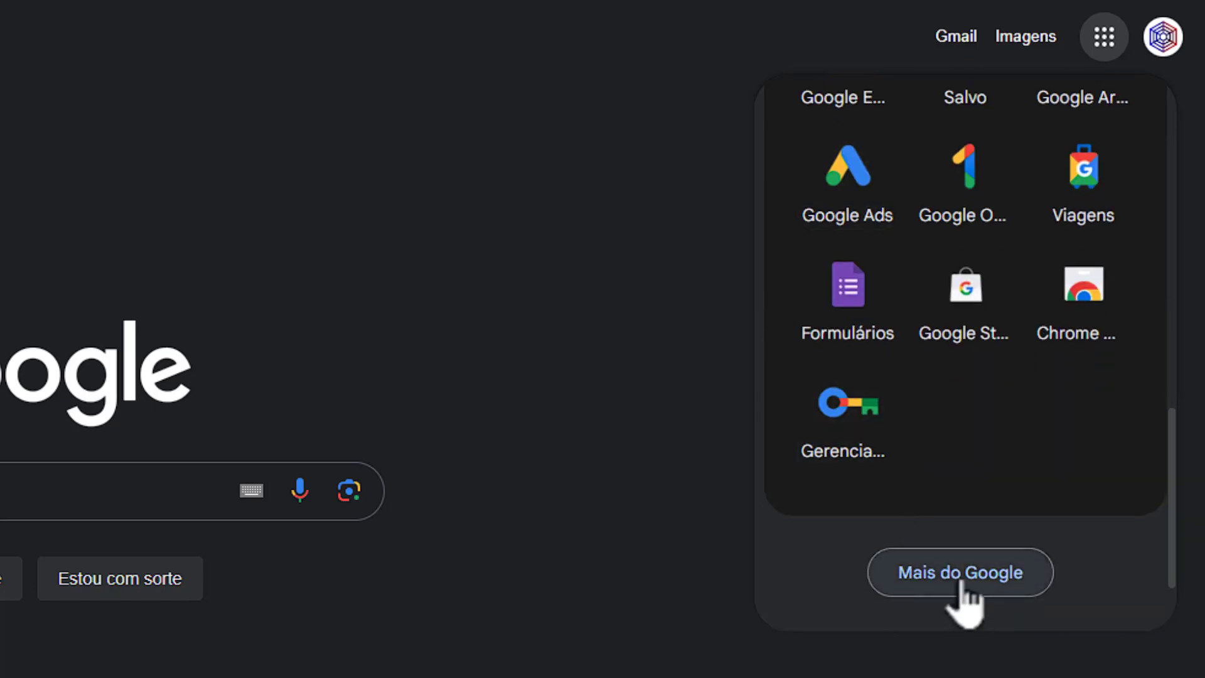
left_click(965, 601)
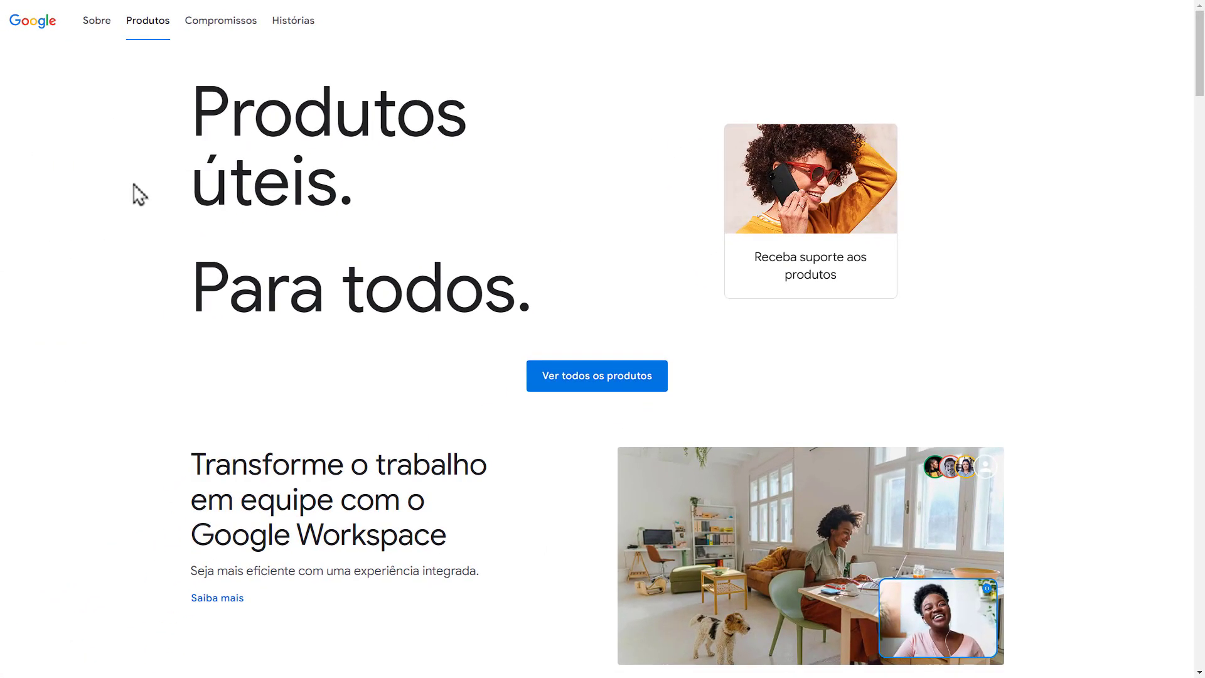
- Find Sites among the Para todos products and open it
scroll(1161, 383, "down", 9)
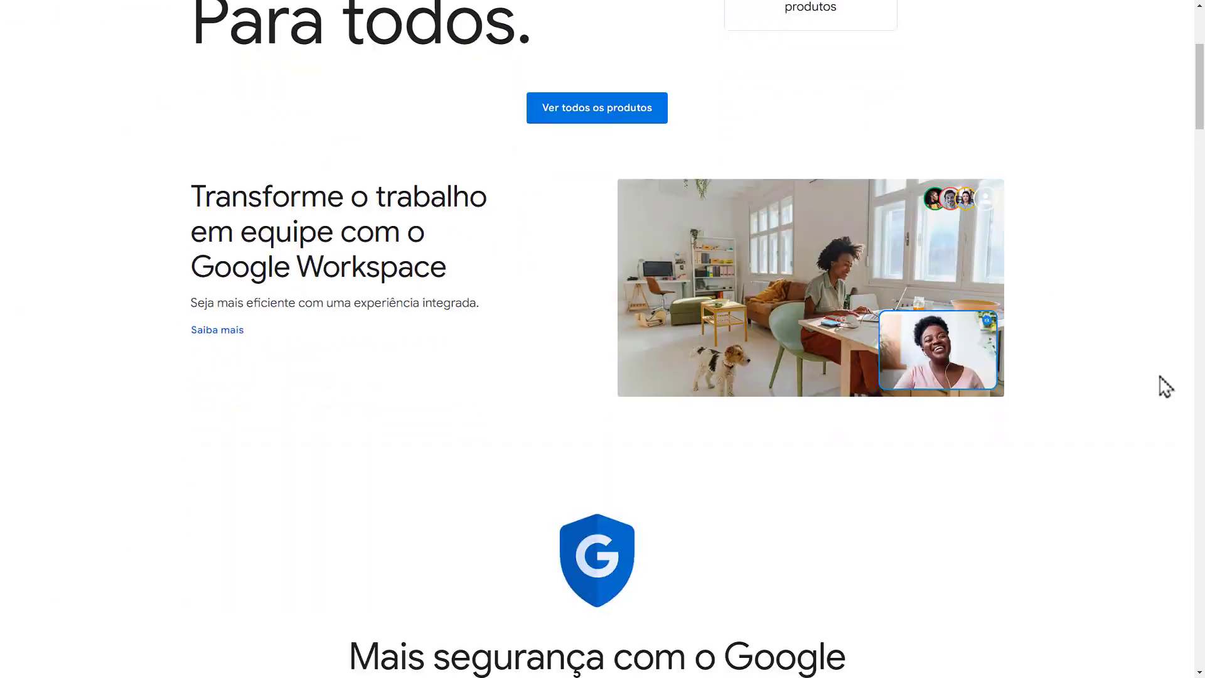
scroll(1165, 386, "down", 20)
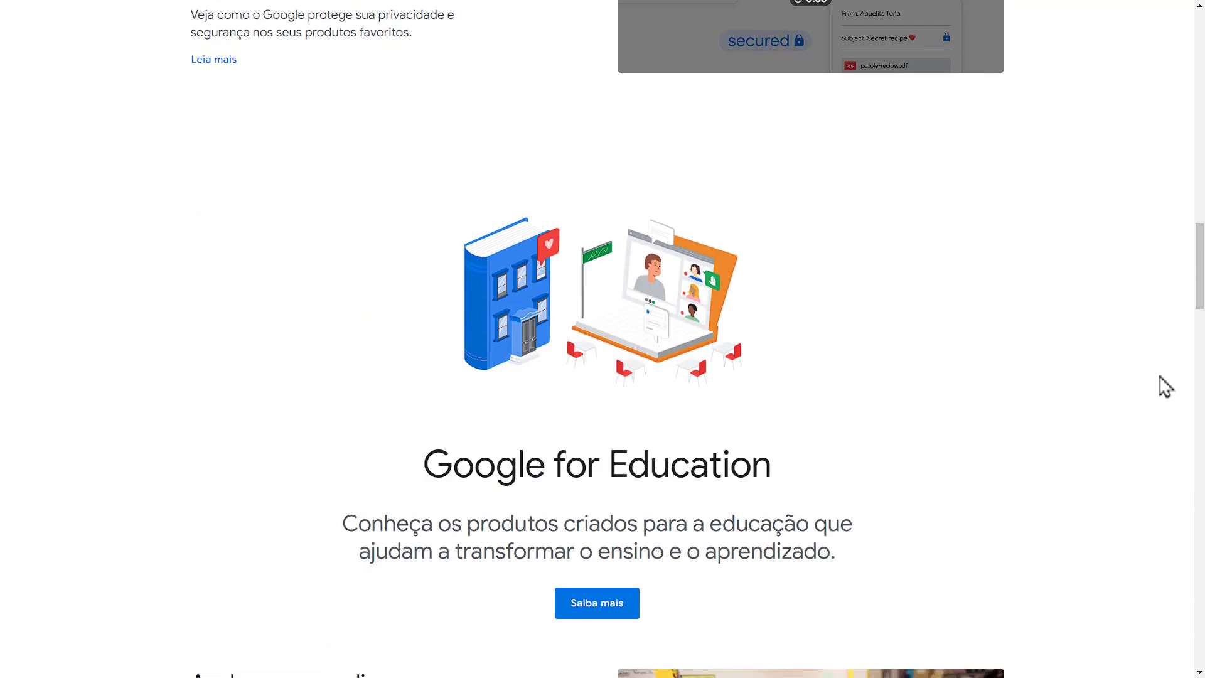
scroll(1165, 385, "down", 18)
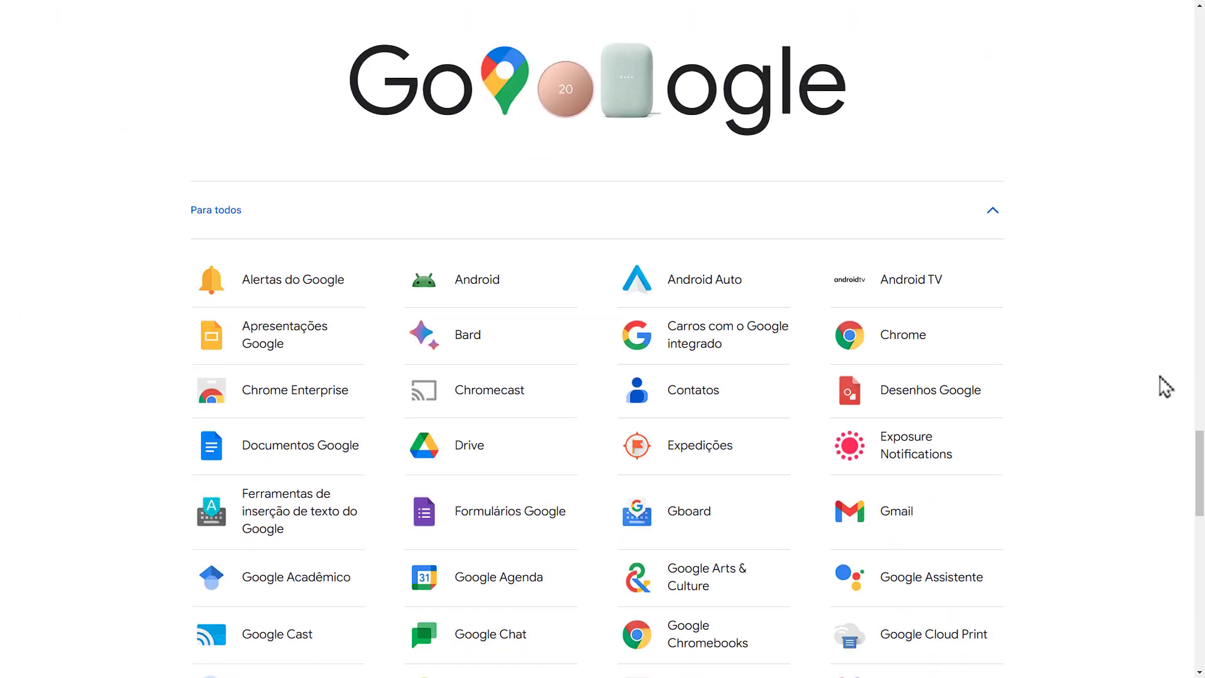
scroll(1166, 386, "down", 1)
scroll(535, 438, "down", 3)
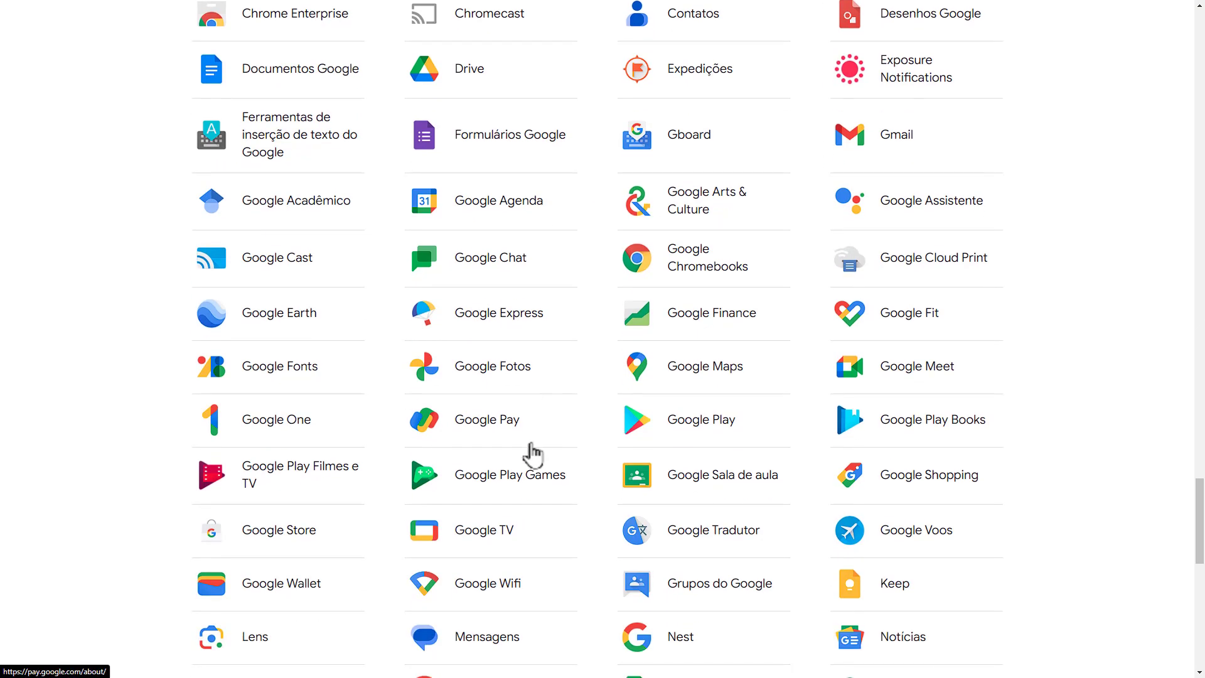
scroll(515, 532, "down", 5)
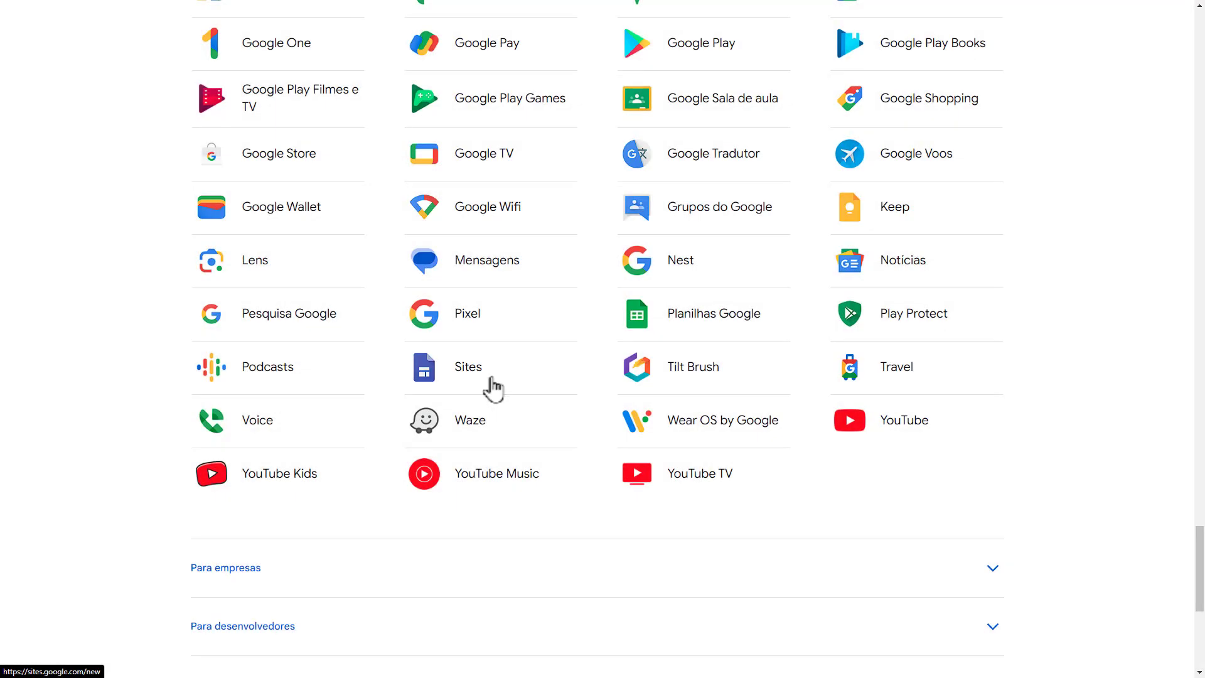
left_click(491, 389)
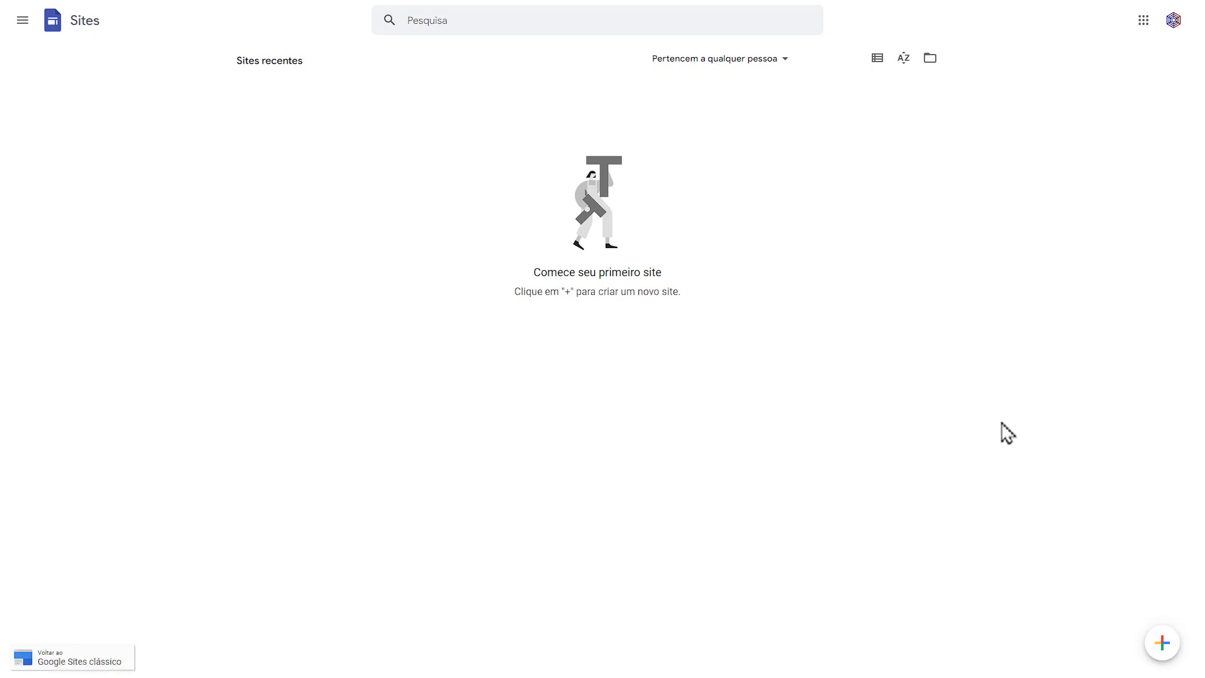
- Examine the first-site hint on the Sites dashboard and the options of the ownership filter
left_click_drag(531, 272, 669, 288)
left_click(512, 599)
mouse_move(1163, 643)
left_click(733, 63)
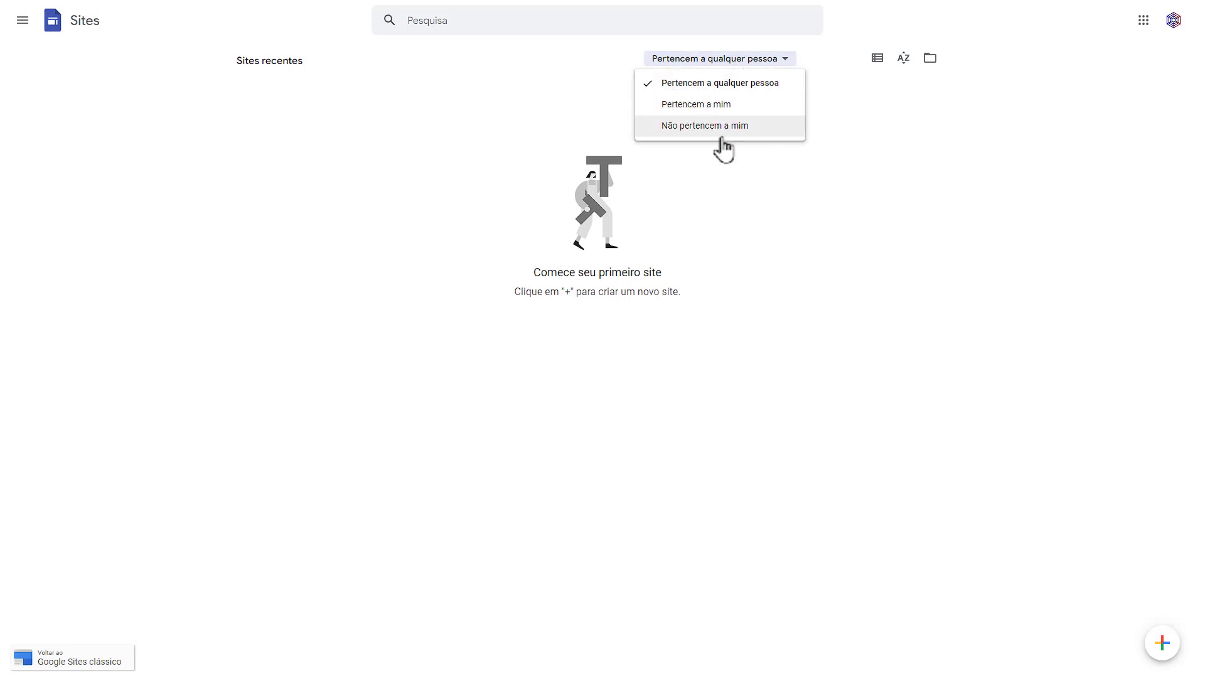
left_click(652, 327)
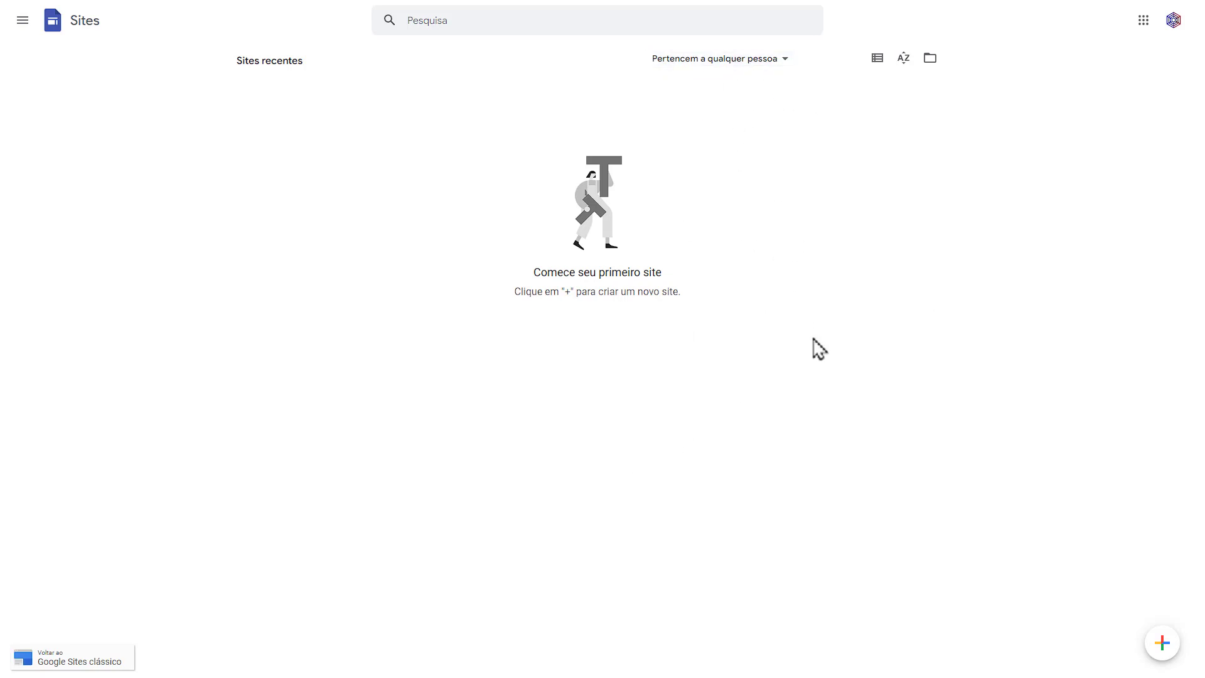
- Browse the template gallery and create a new site from the Projeto template in the Trabalho category
mouse_move(1162, 643)
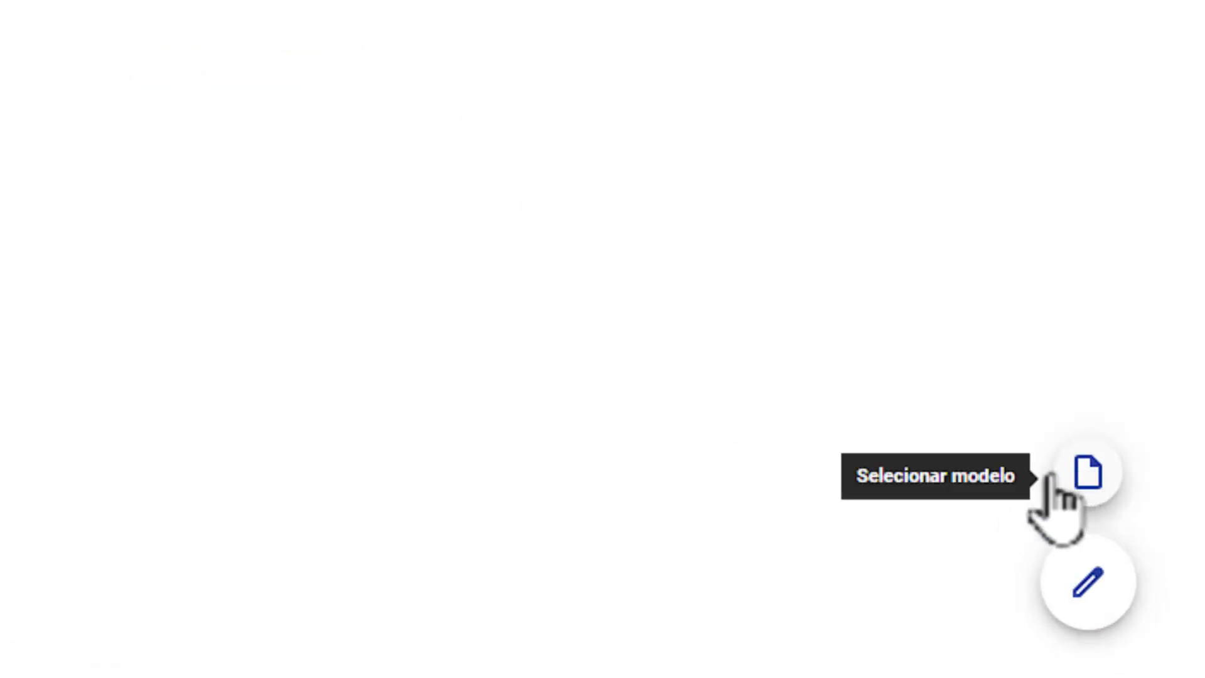
left_click(1086, 474)
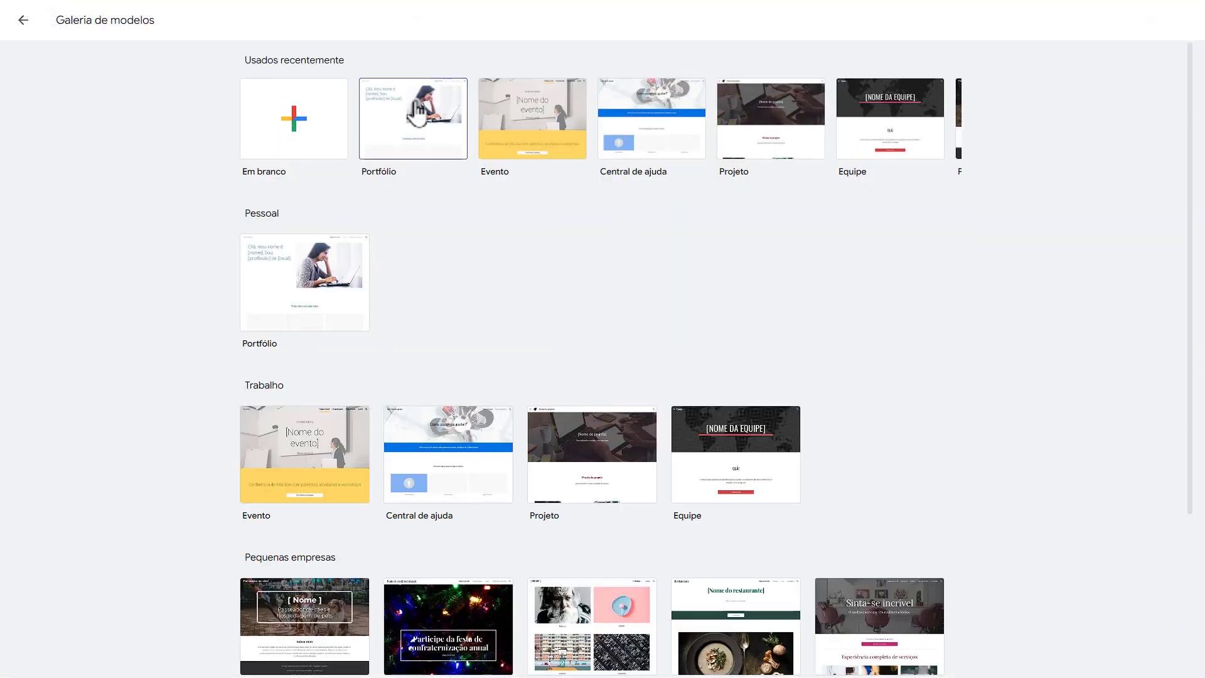
scroll(995, 427, "down", 3)
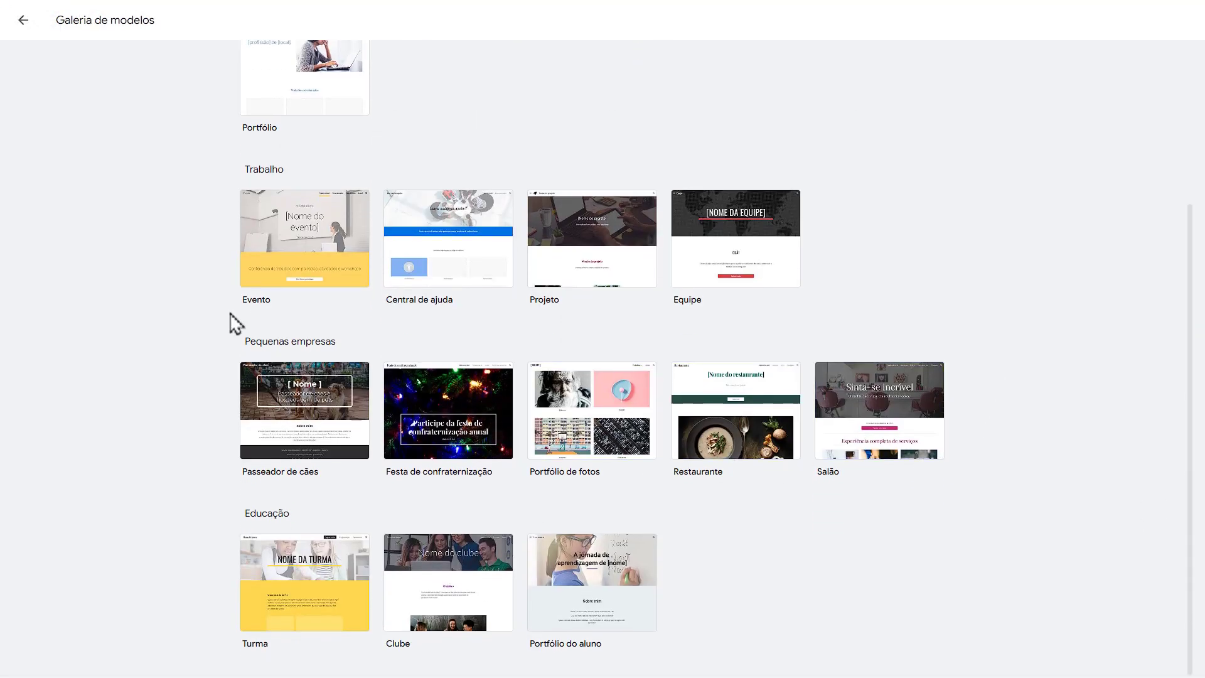
scroll(562, 296, "up", 3)
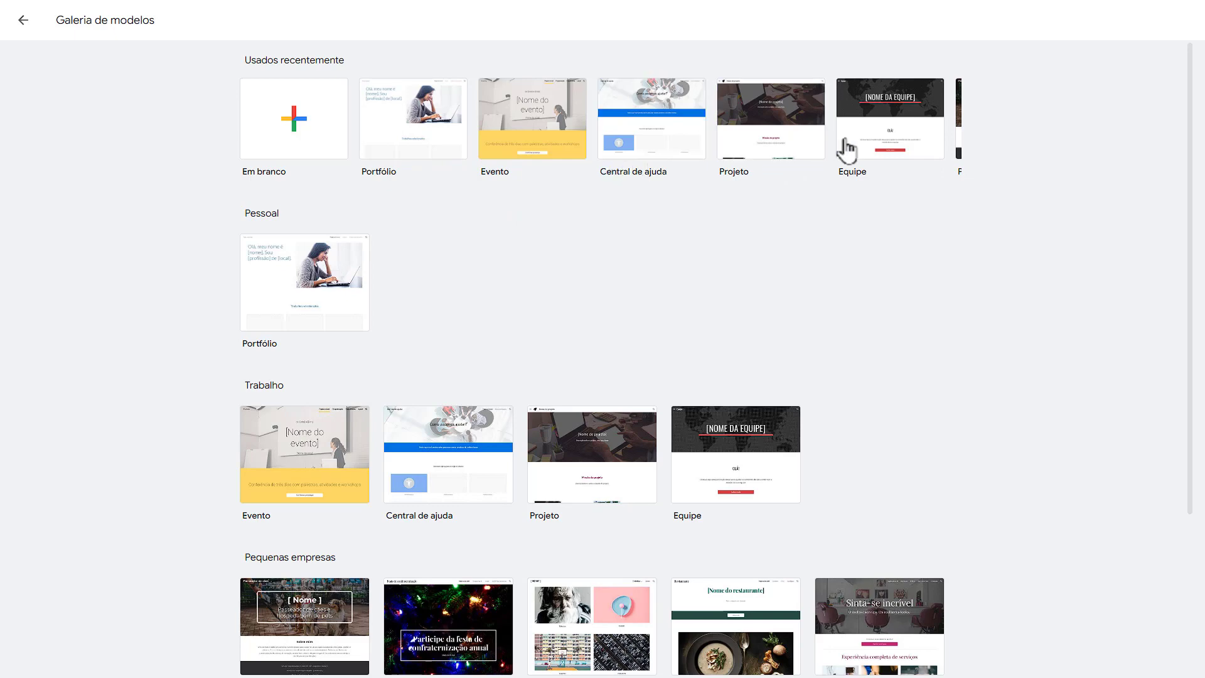
scroll(394, 505, "down", 1)
scroll(395, 496, "down", 3)
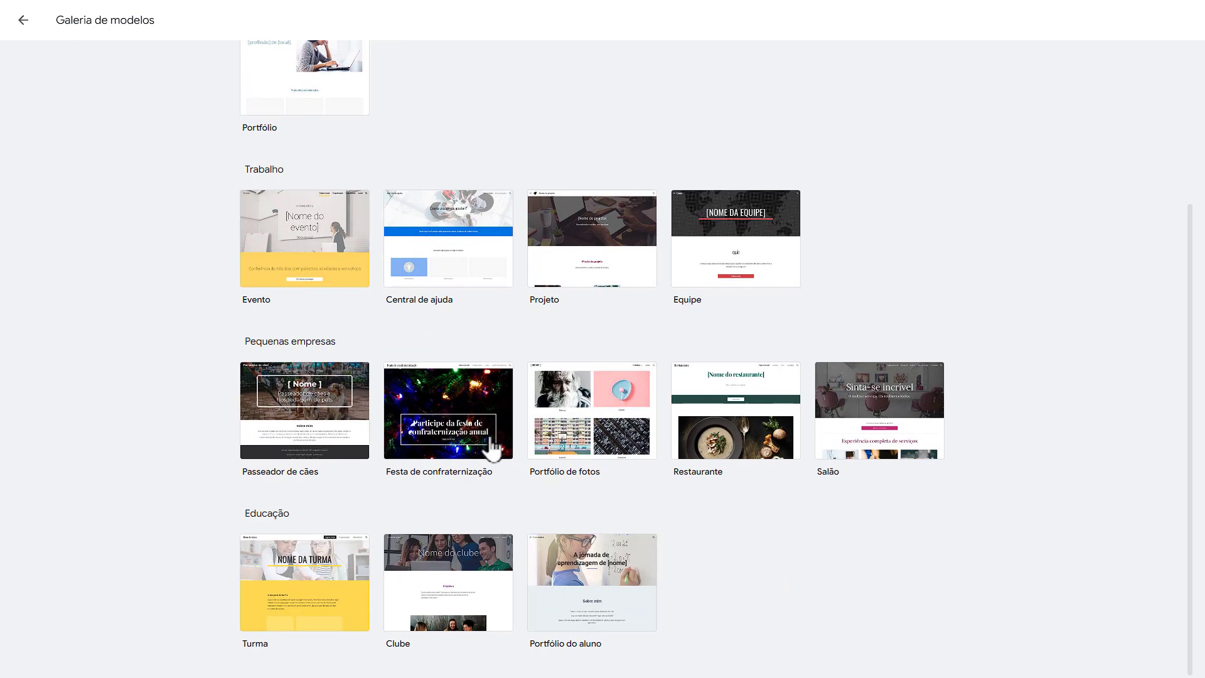
scroll(788, 462, "up", 3)
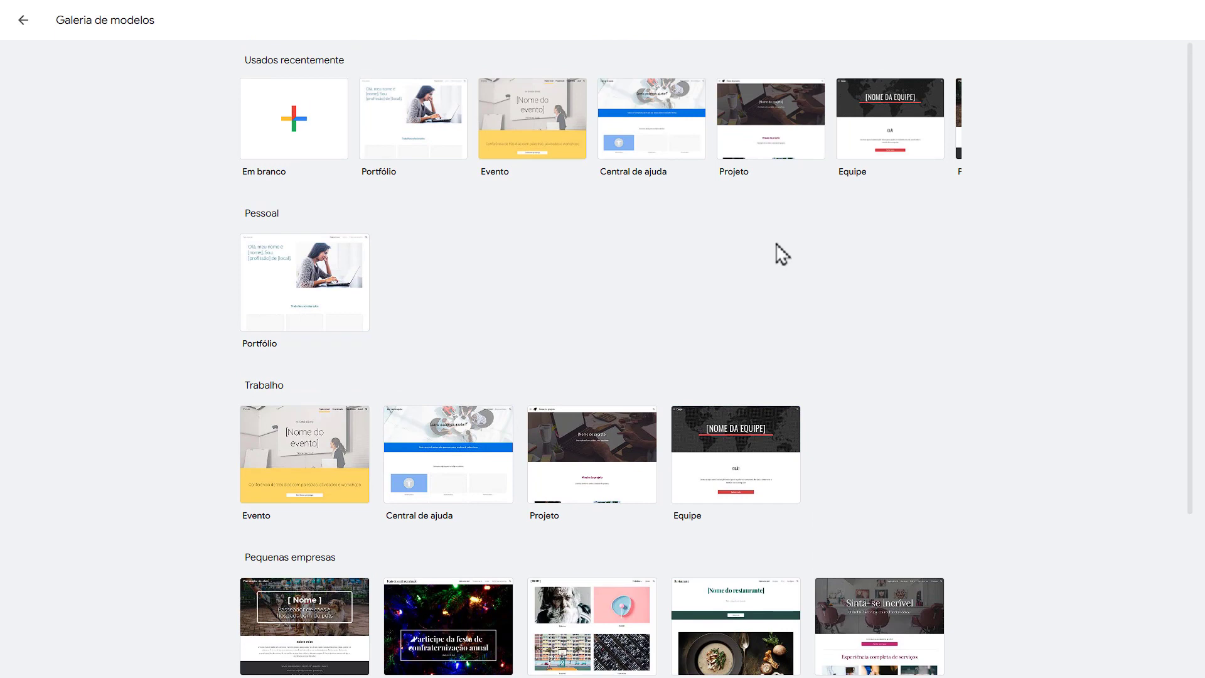
scroll(781, 254, "down", 2)
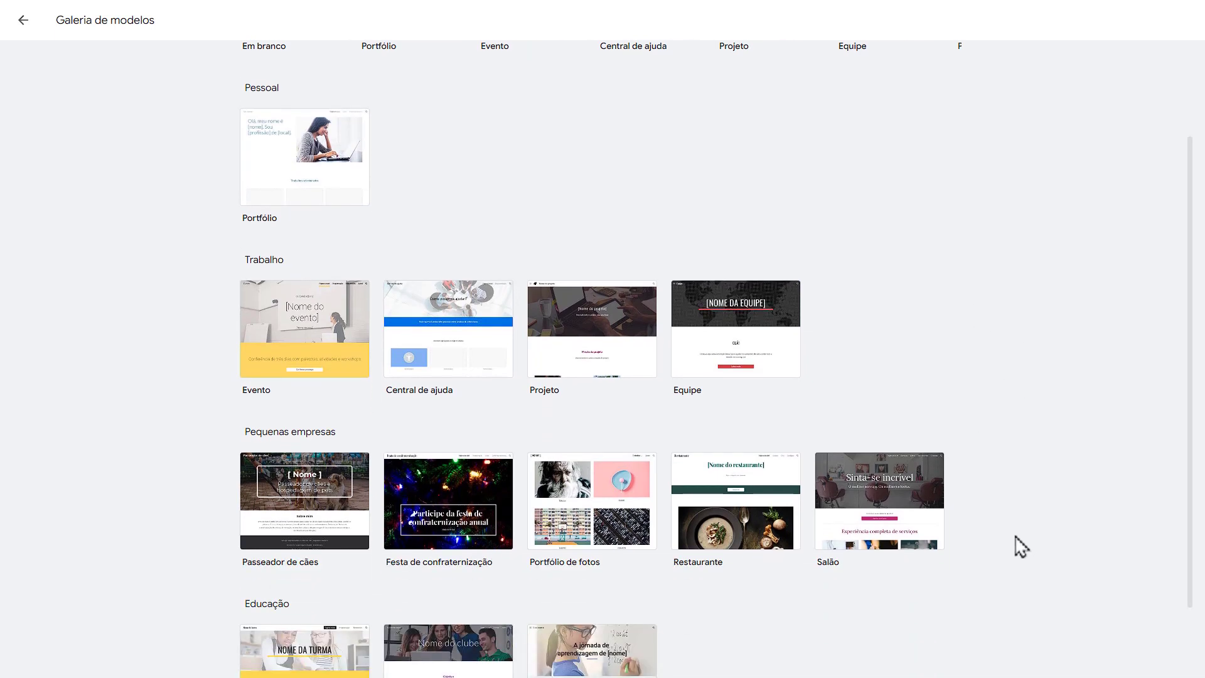
scroll(1022, 546, "down", 1)
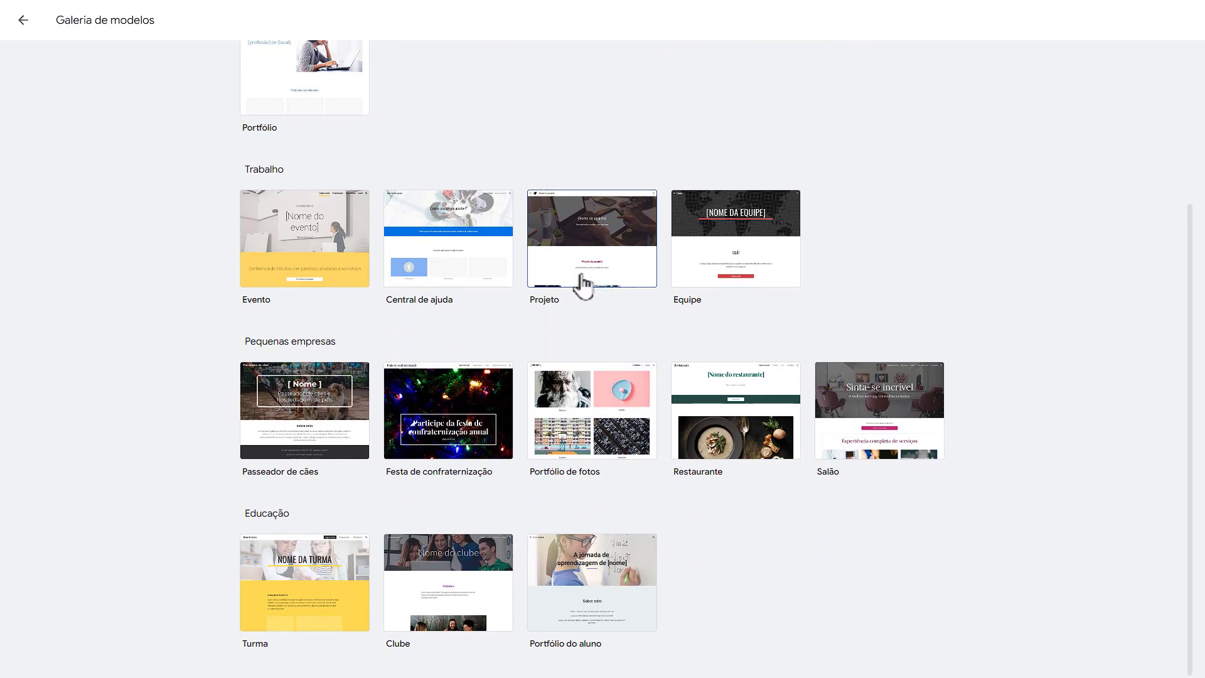
left_click(608, 345)
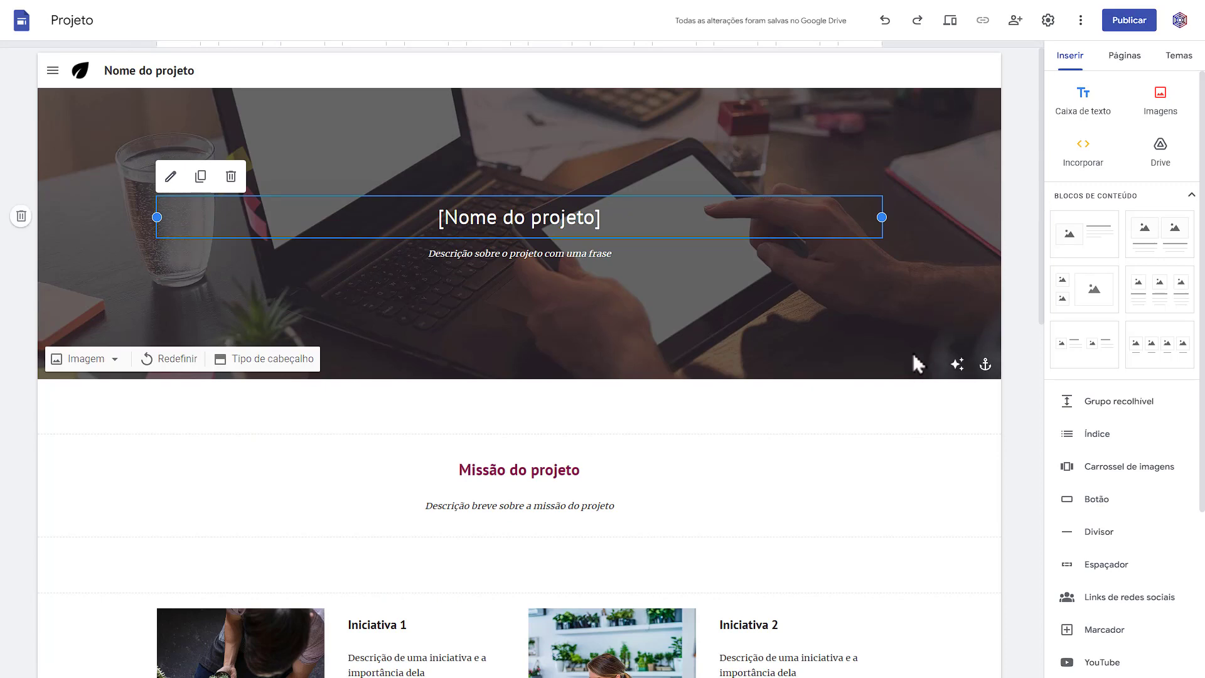
- Look through the new site's page from the header down to the contact footer and back
scroll(879, 377, "down", 9)
scroll(828, 482, "down", 4)
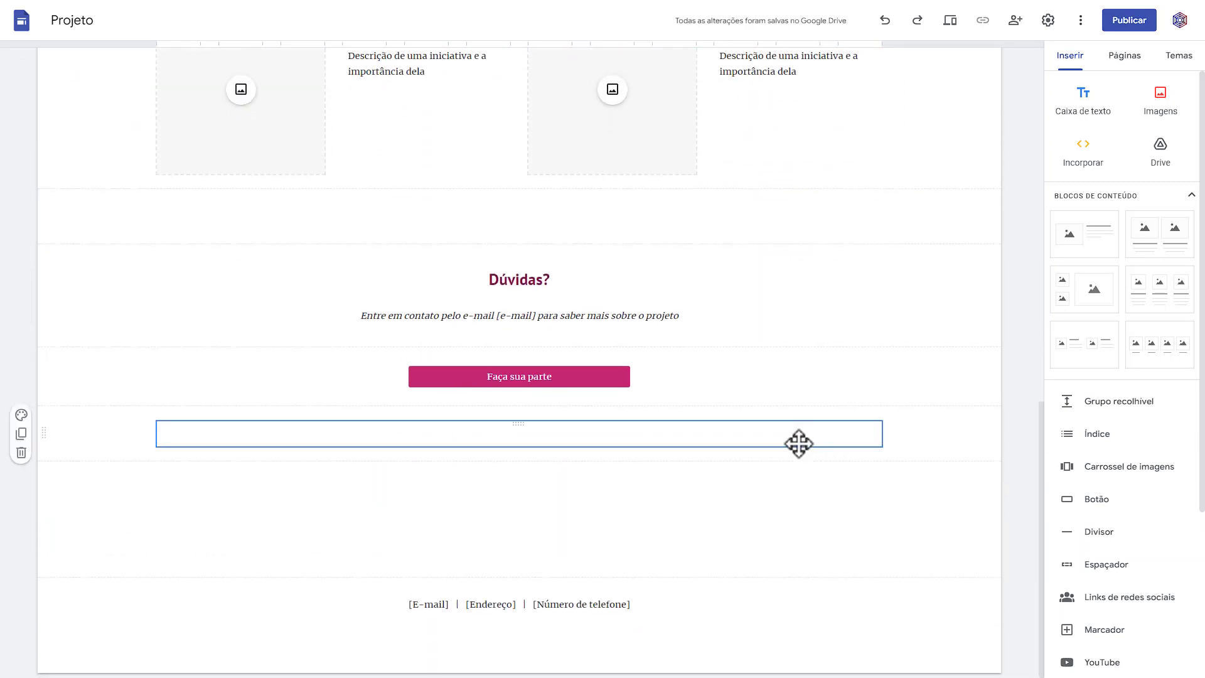
scroll(794, 444, "up", 7)
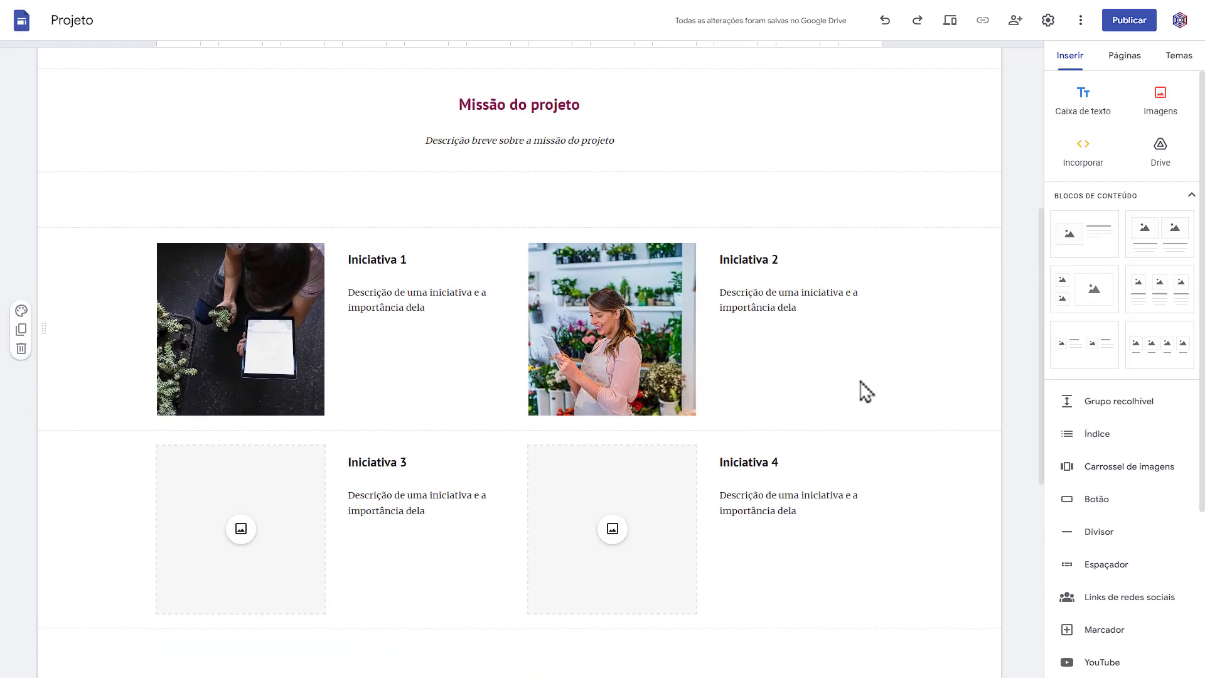
scroll(864, 388, "up", 6)
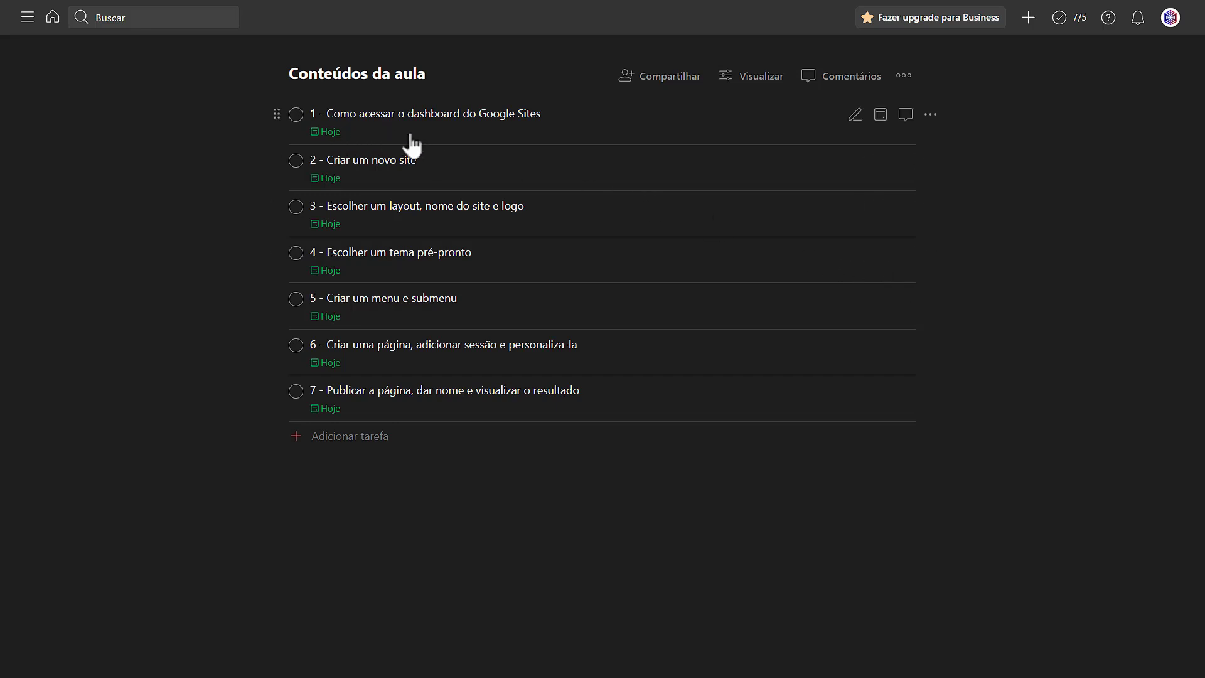
- Switch to the lesson task list and complete the tasks "1 - Como acessar o dashboard do Google Sites" and "2 - Criar um novo site"
left_click(295, 114)
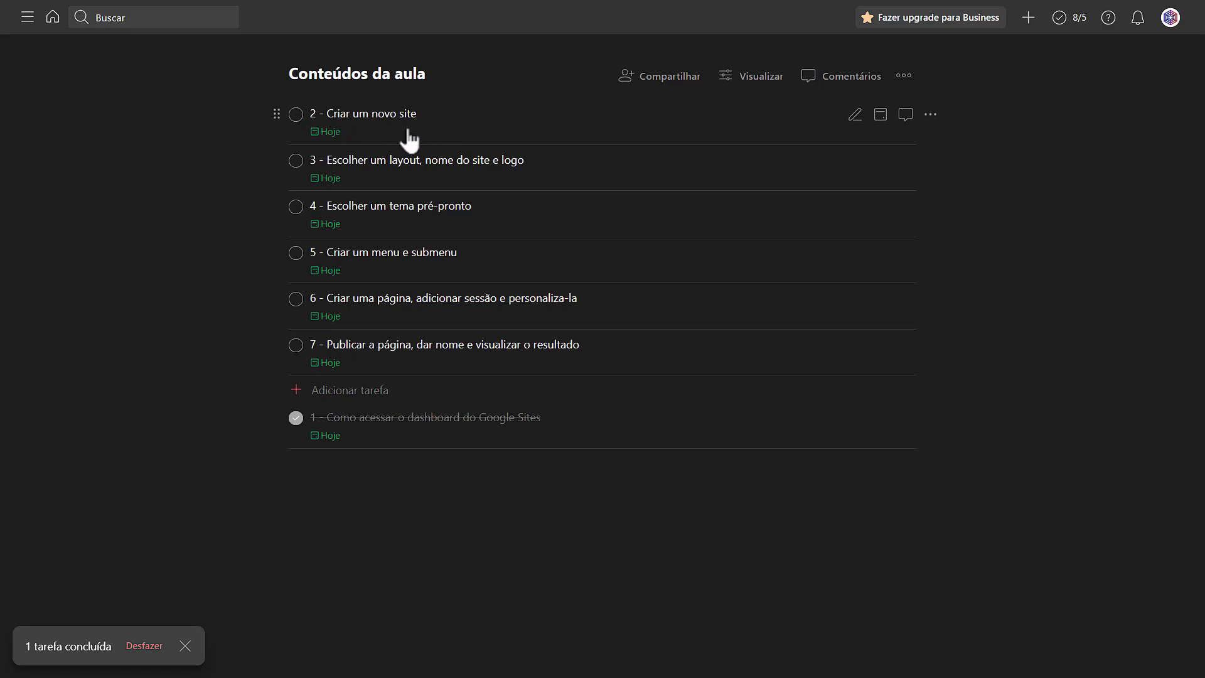
left_click(321, 128)
left_click(247, 114)
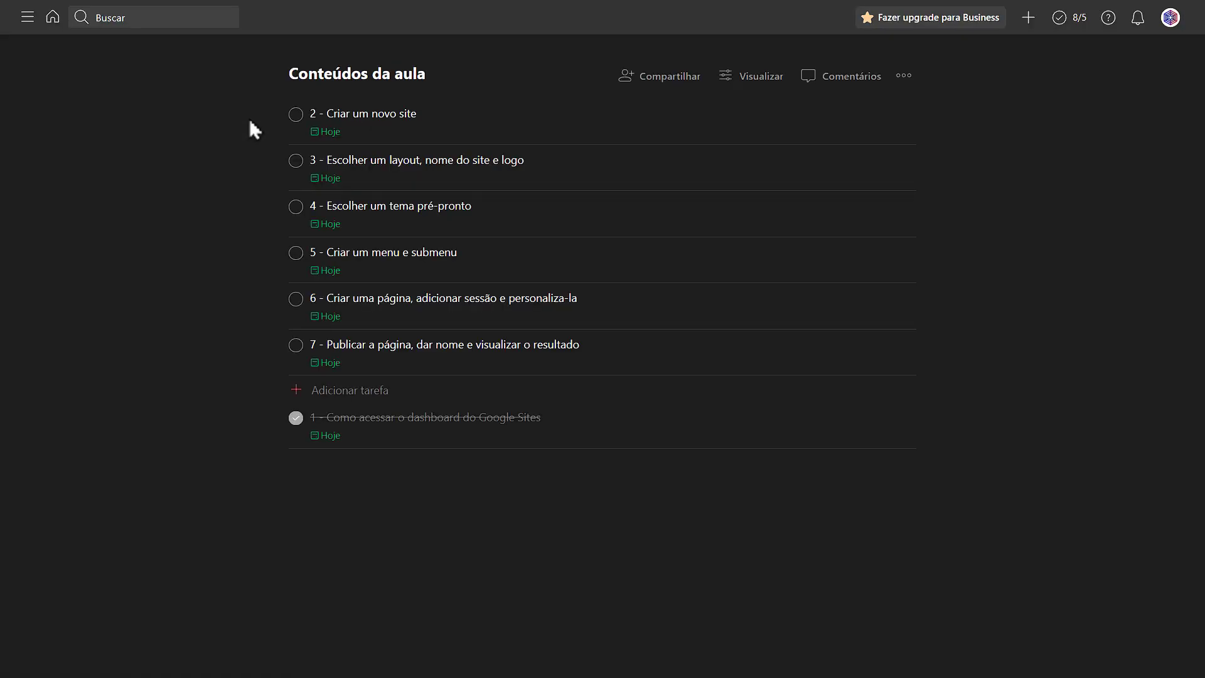
left_click(297, 118)
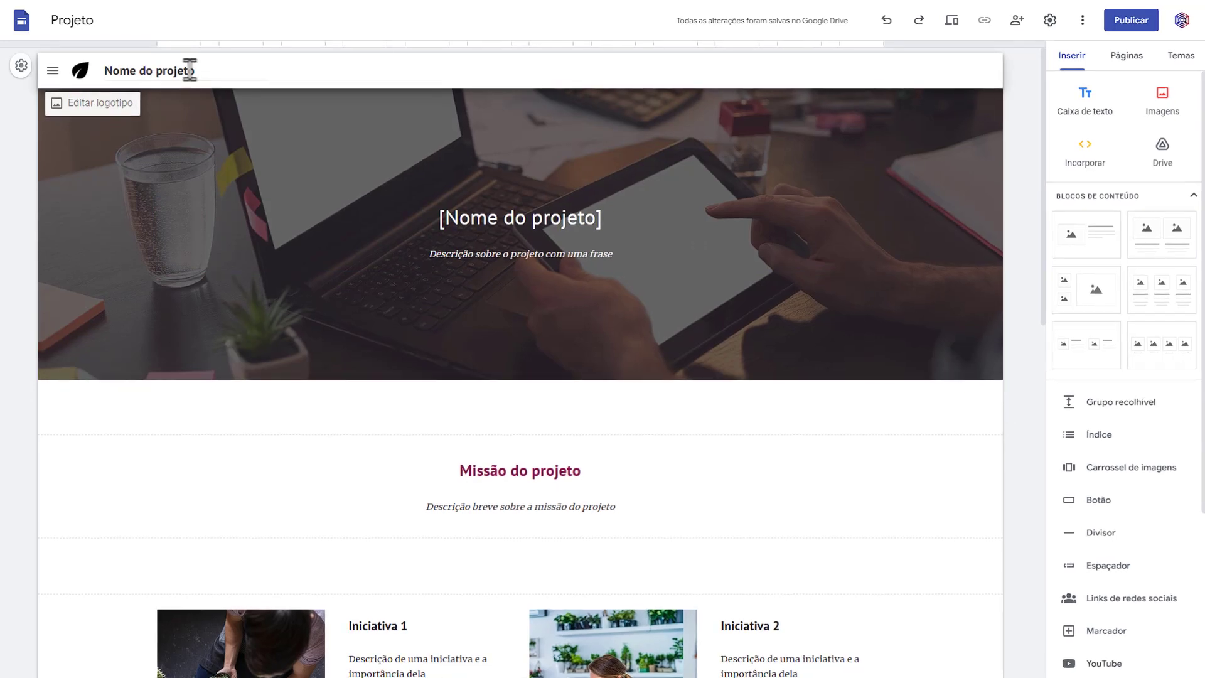
- Return to the Sites editor and replace the site name in the page header with "Sistem-op"
left_click_drag(190, 70, 112, 70)
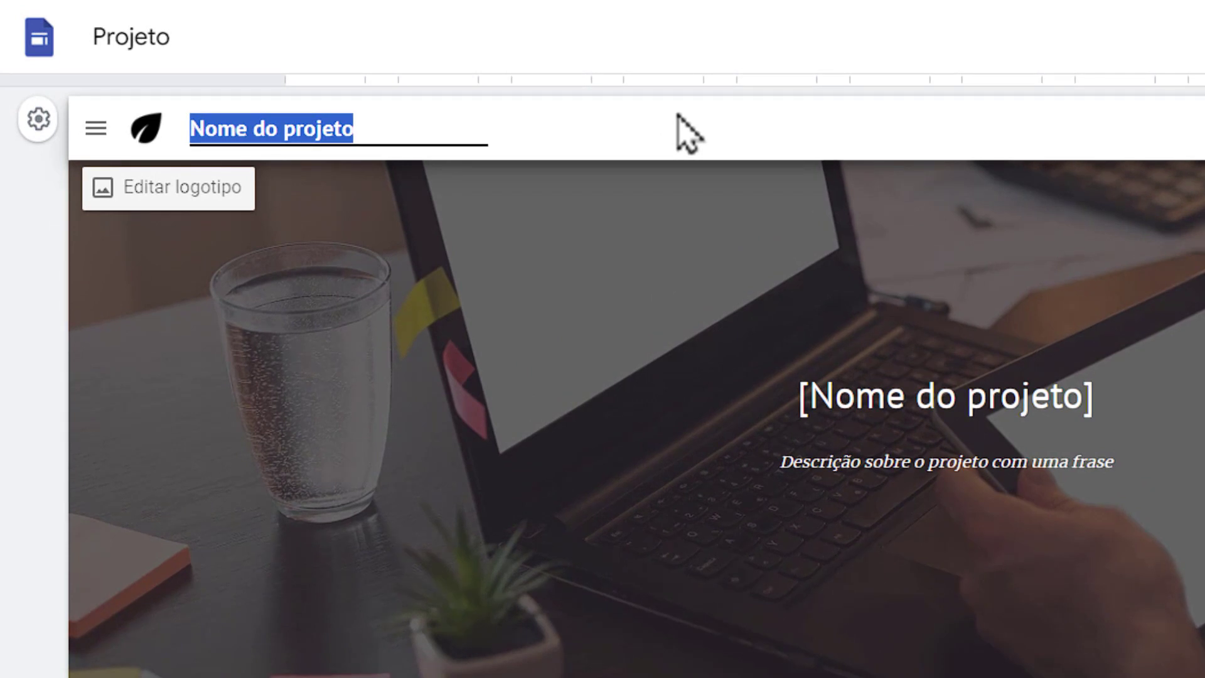
type("Sistem-op")
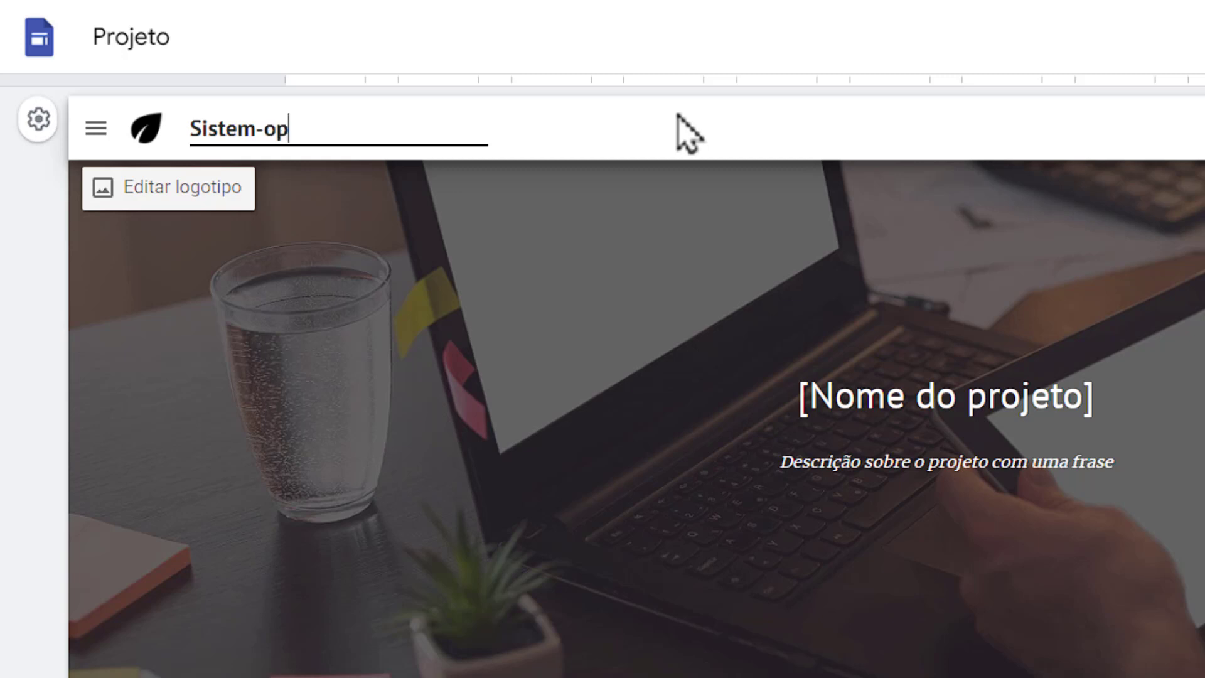
left_click(676, 115)
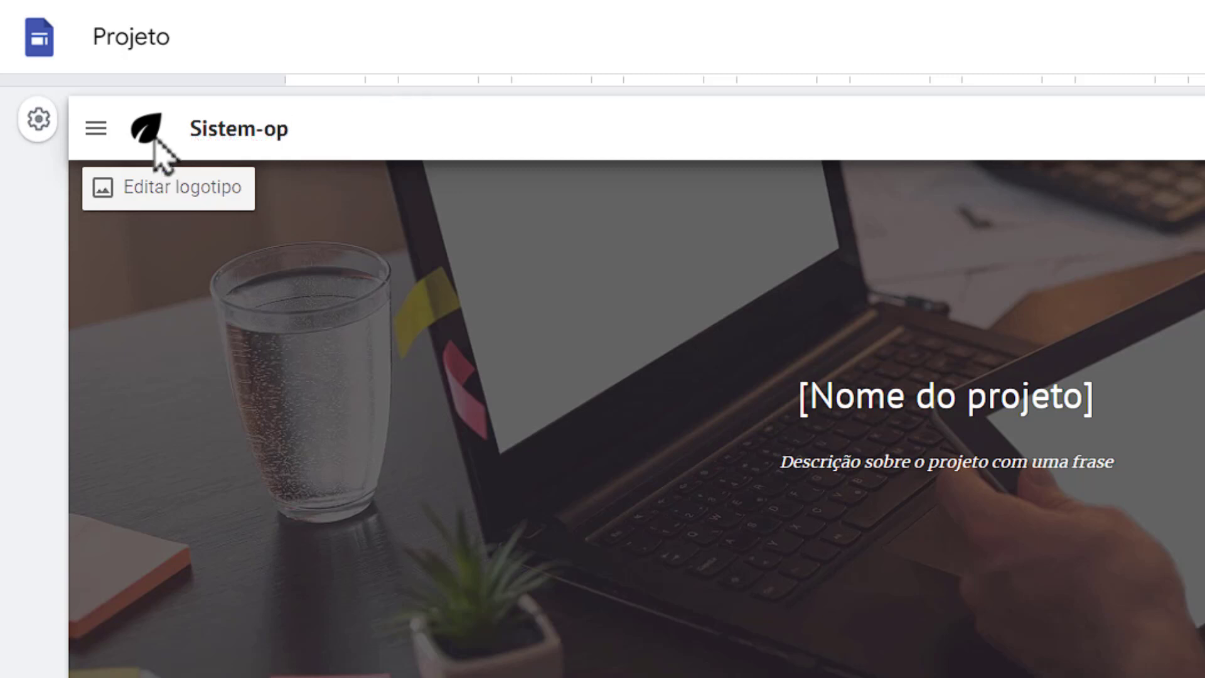
- Open the logo settings from the page header and remove the leaf logo
left_click(168, 187)
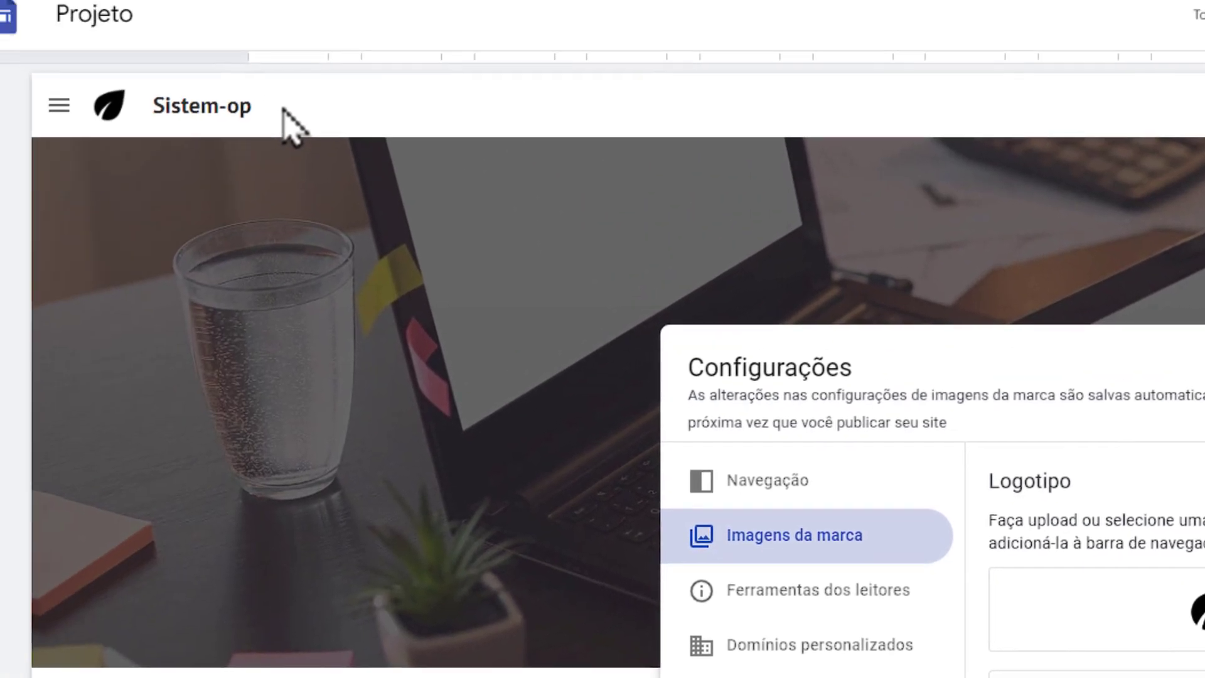
key("Escape")
mouse_move(170, 141)
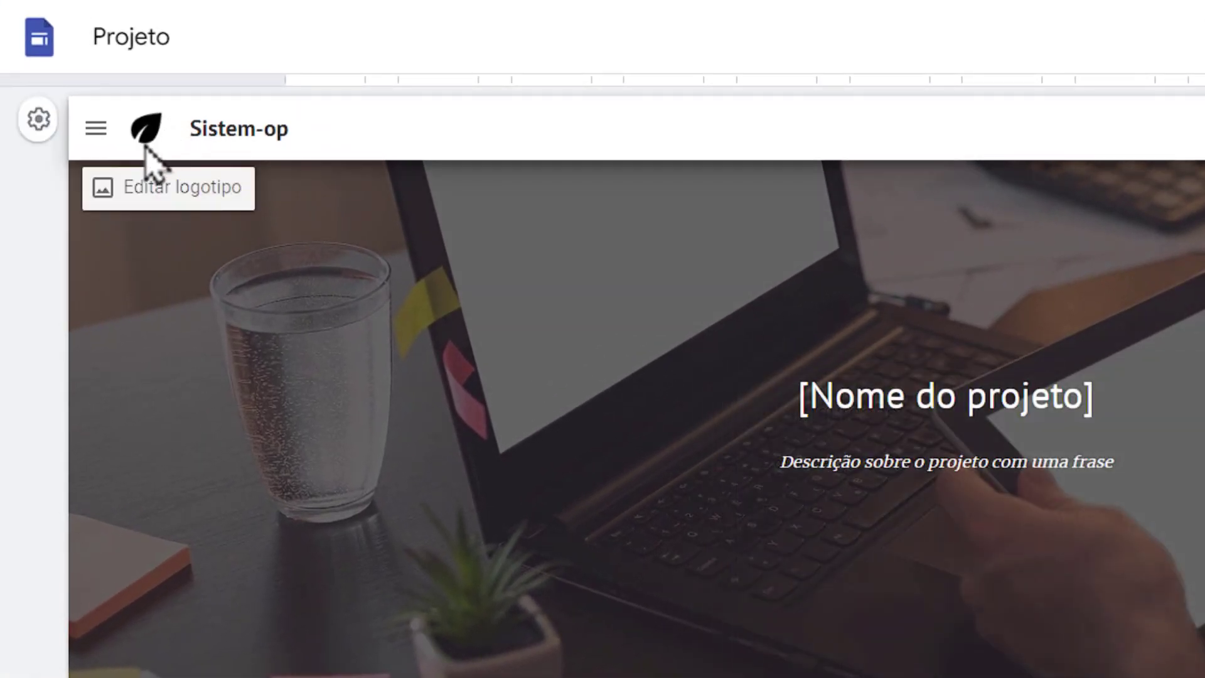
left_click(162, 207)
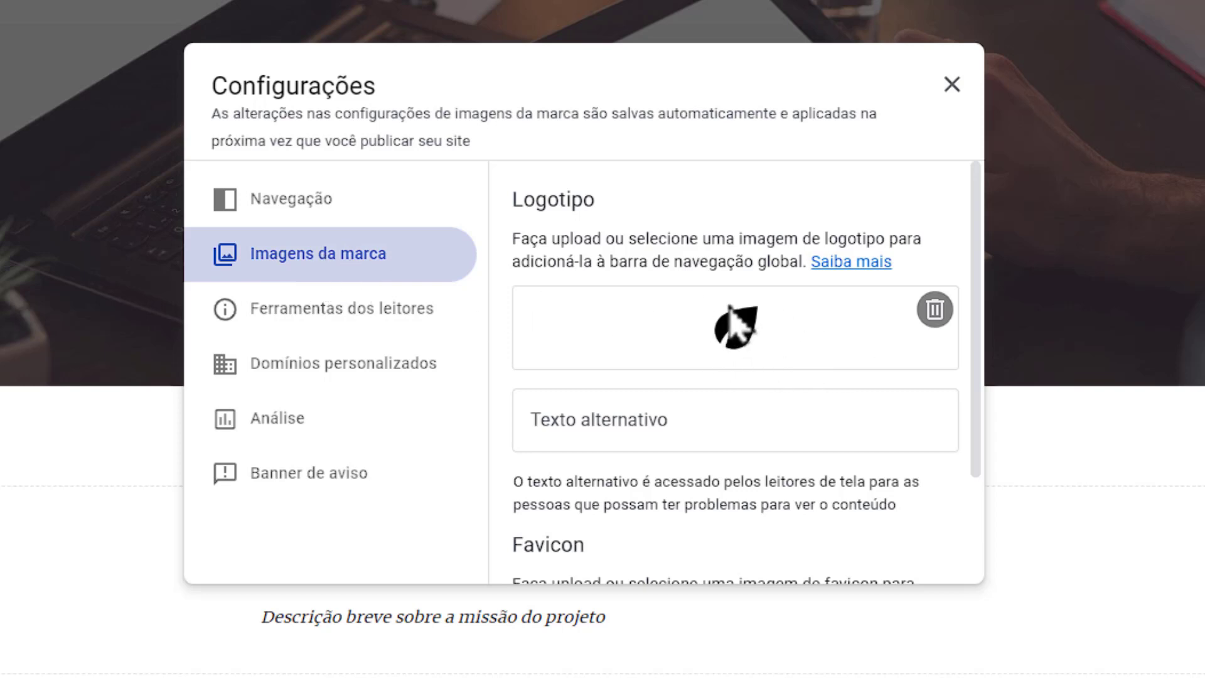
left_click(933, 314)
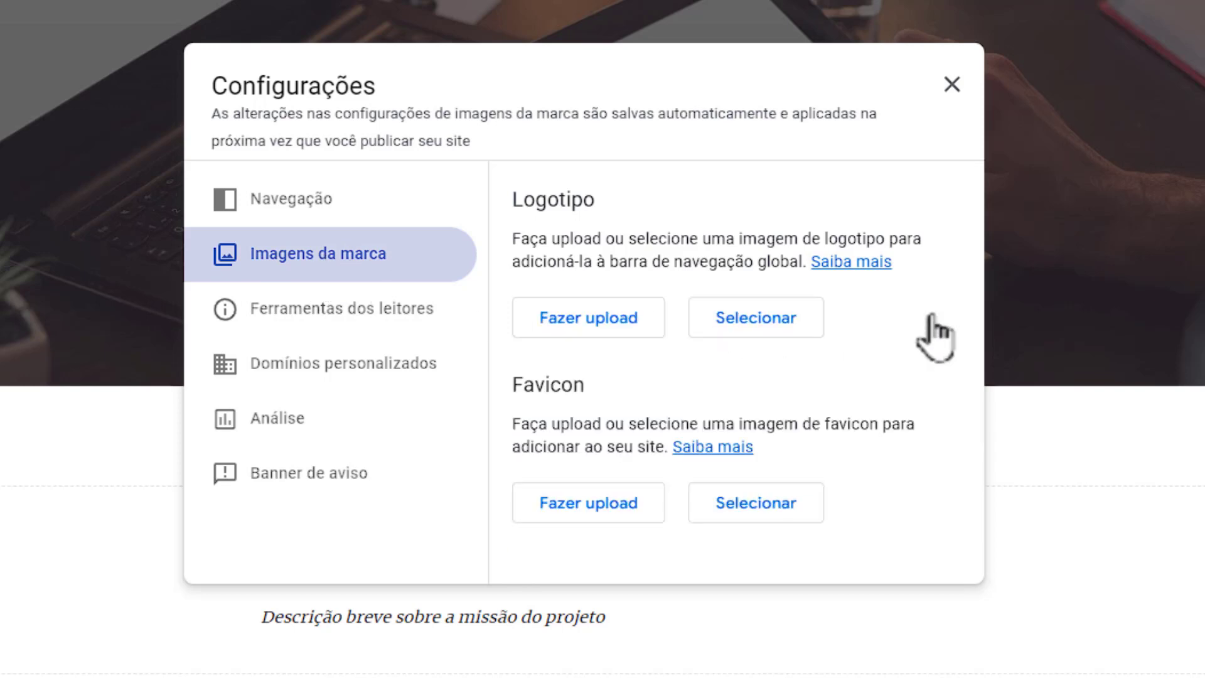
- Upload the image "Icon PCs" from the Documentos folder as the site logo
left_click(583, 339)
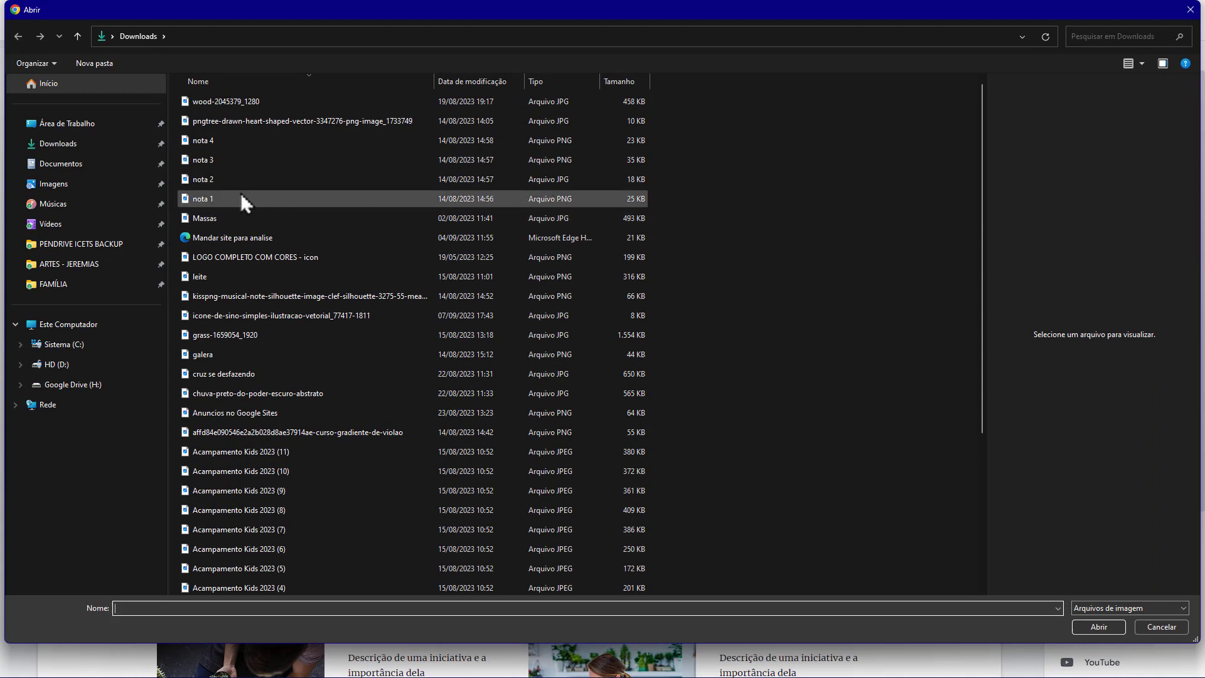
left_click(62, 164)
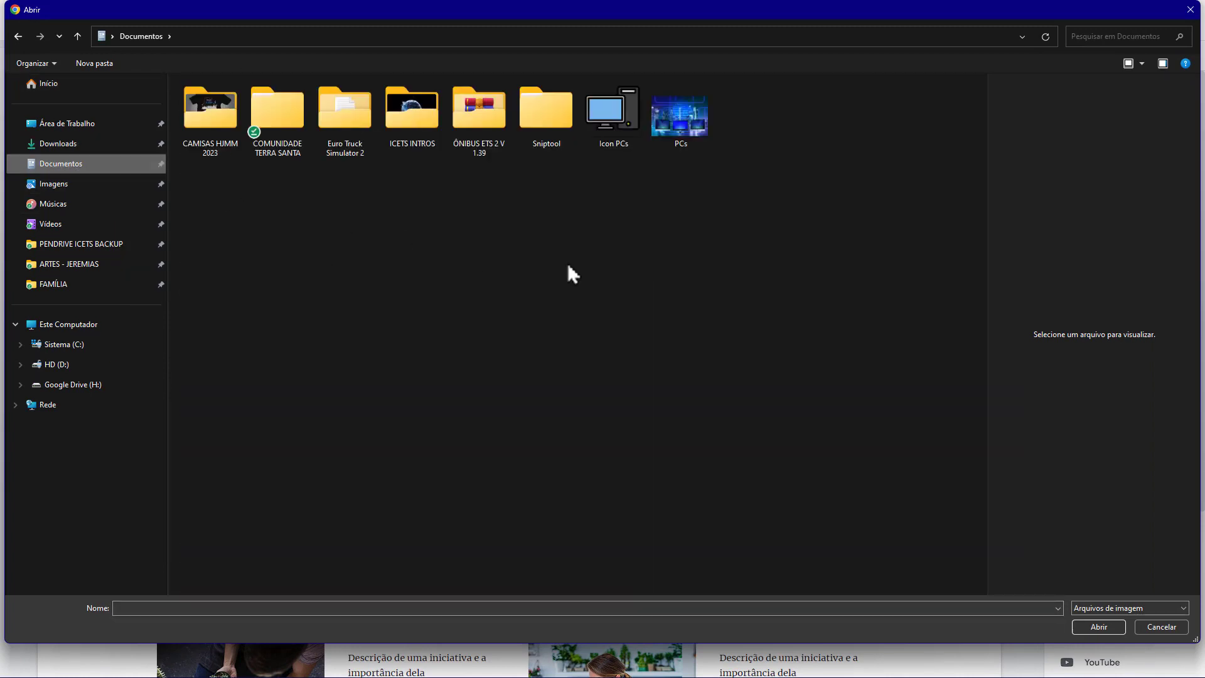
left_click(613, 142)
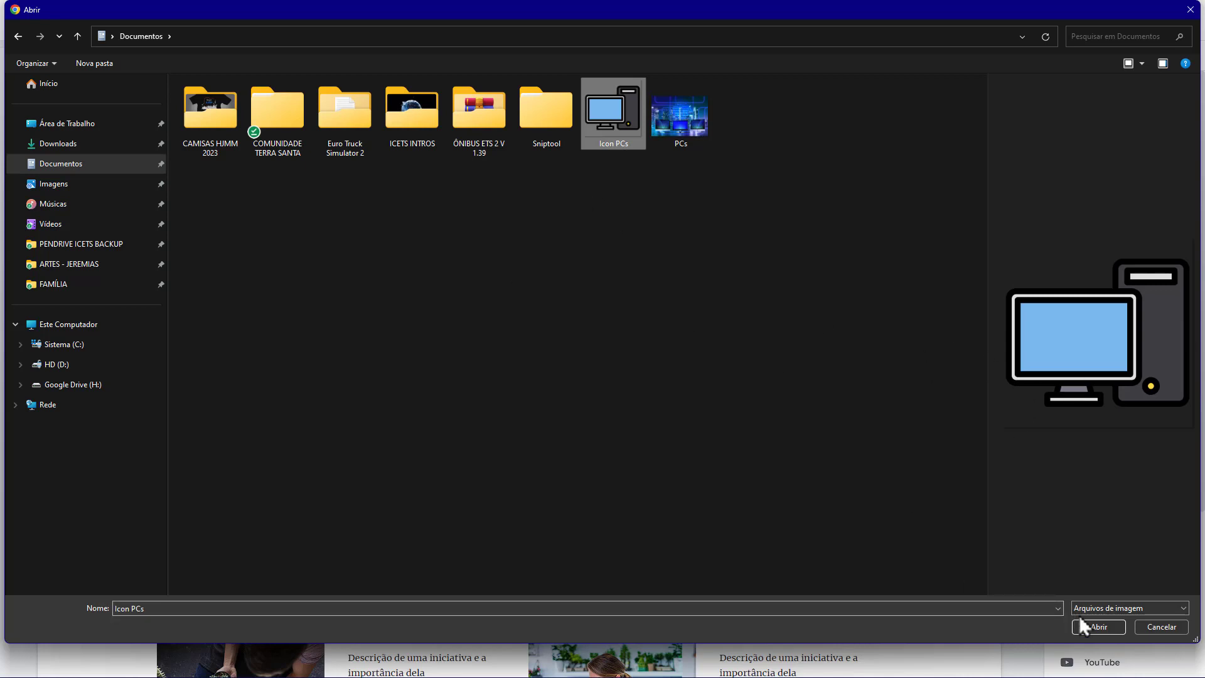
left_click(1097, 630)
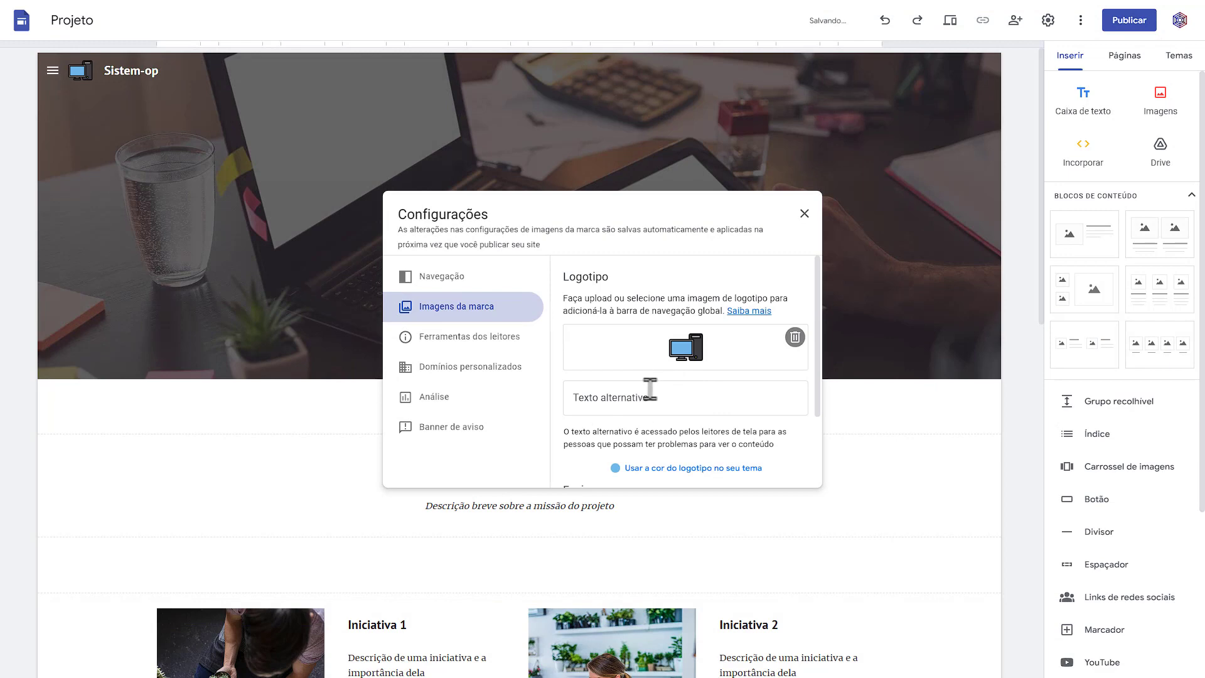
- Set the logo's alternative text to "Sistem-op" and apply the logo's colour to the site theme, closing the settings
scroll(650, 389, "down", 1)
left_click(637, 347)
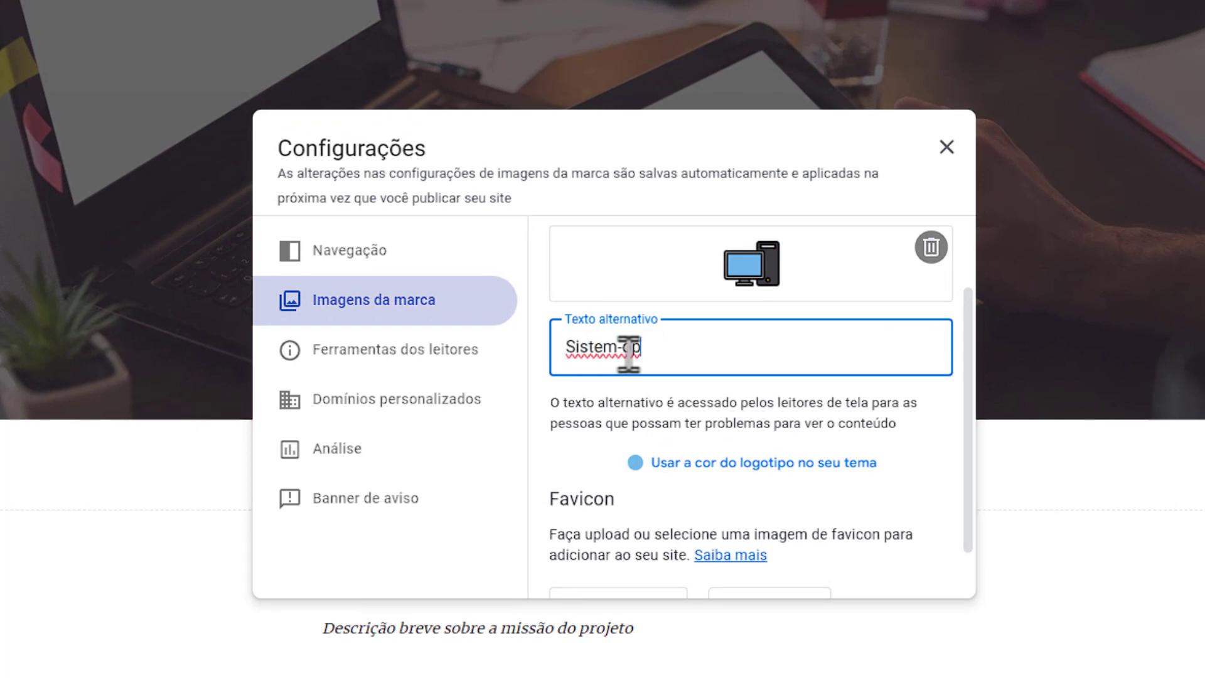
scroll(628, 352, "down", 1)
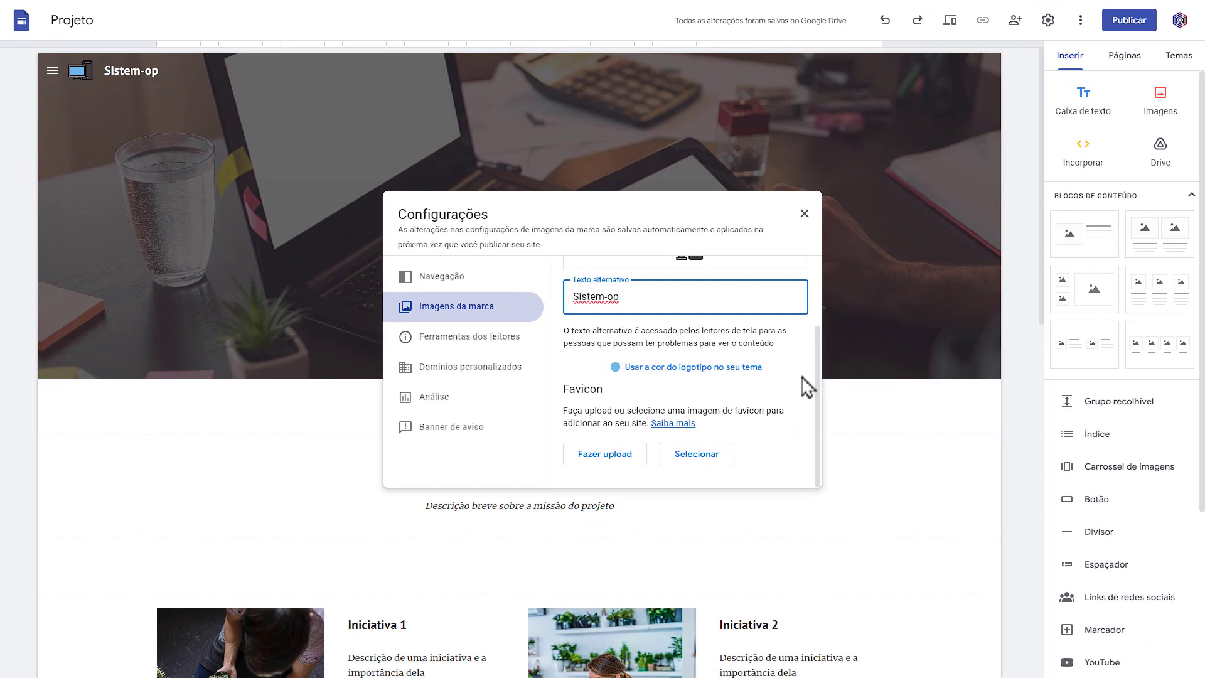
left_click(669, 368)
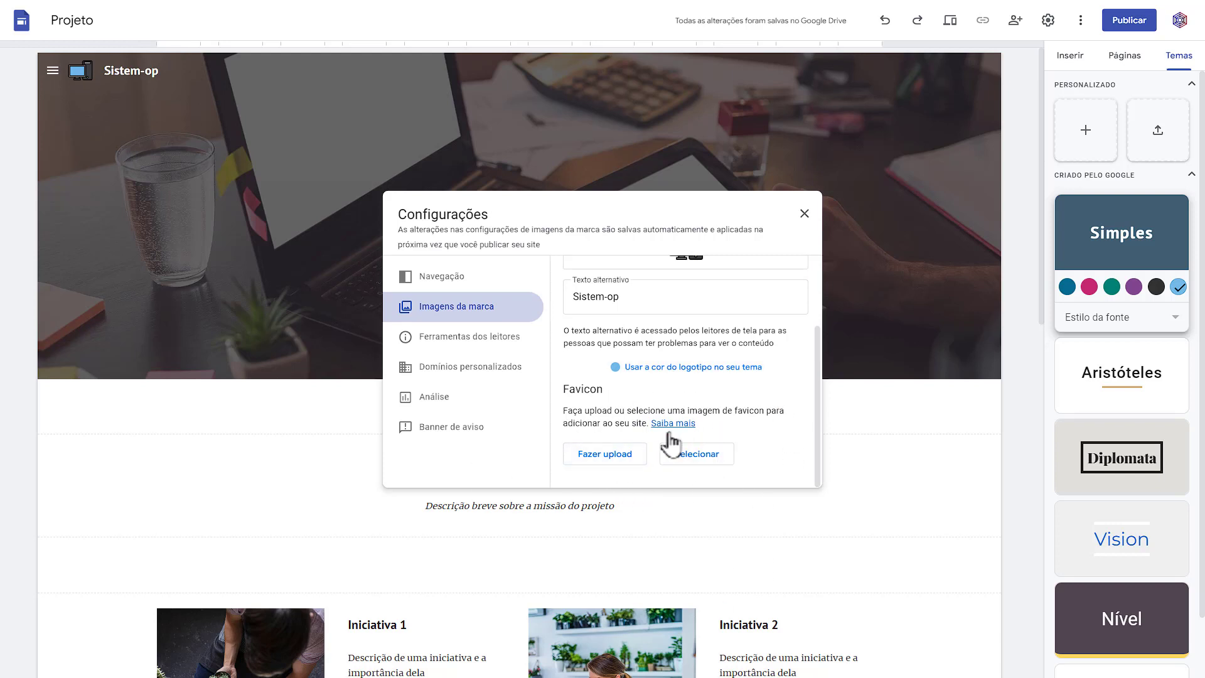
scroll(691, 452, "up", 2)
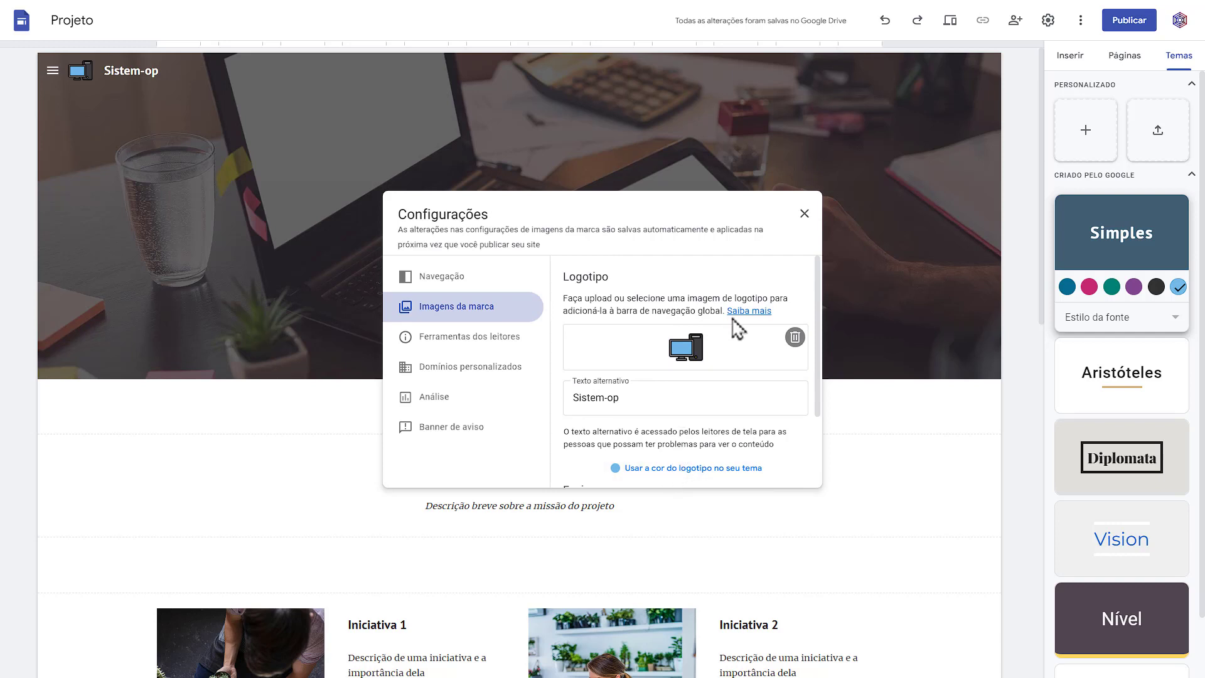
left_click(802, 216)
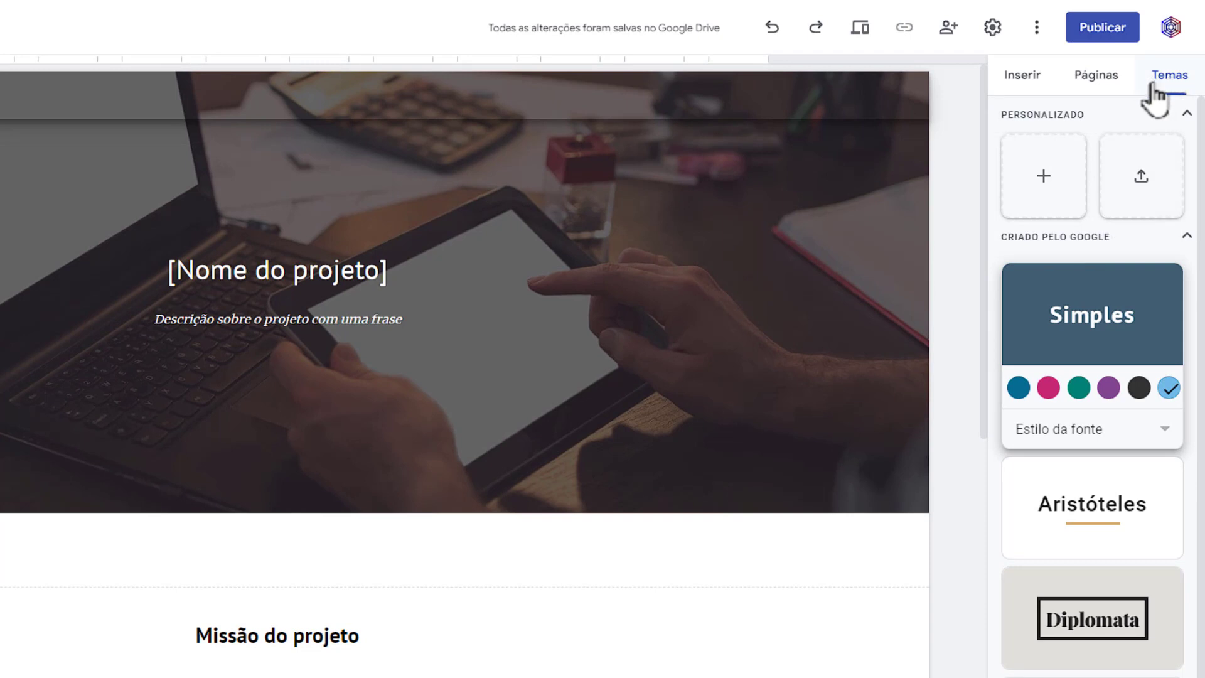
- Look through the available themes, from the custom theme options to the ones created by Google
left_click(1019, 82)
left_click(1169, 88)
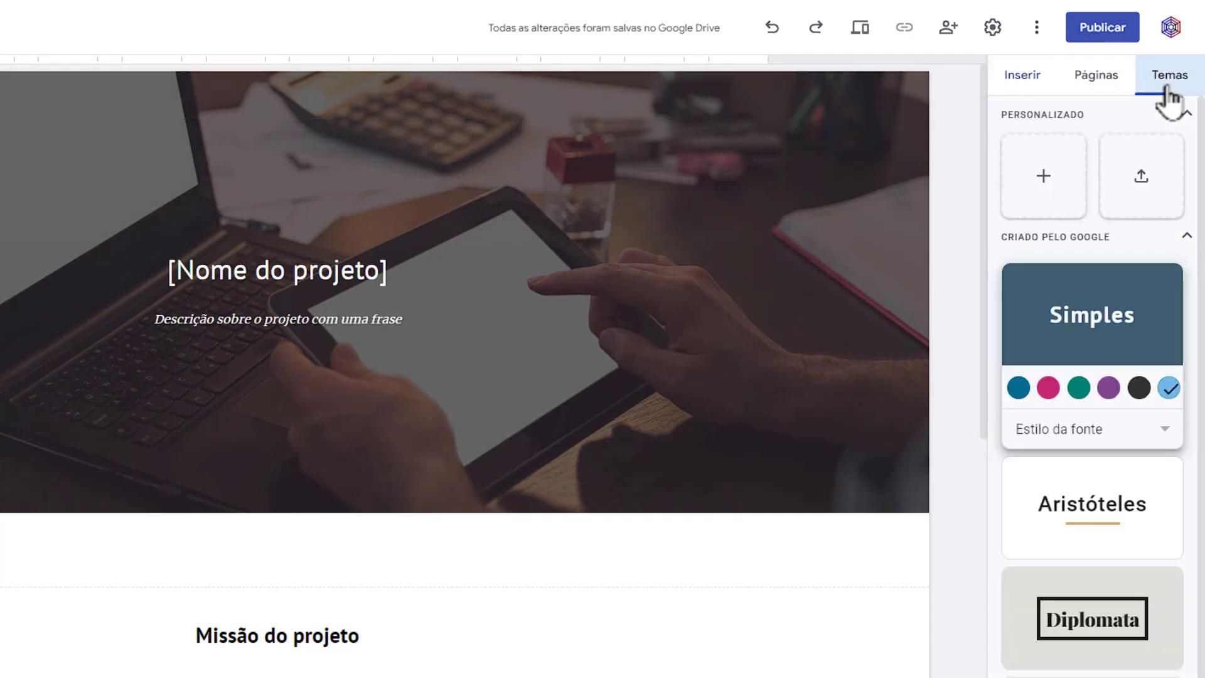
scroll(1040, 271, "down", 2)
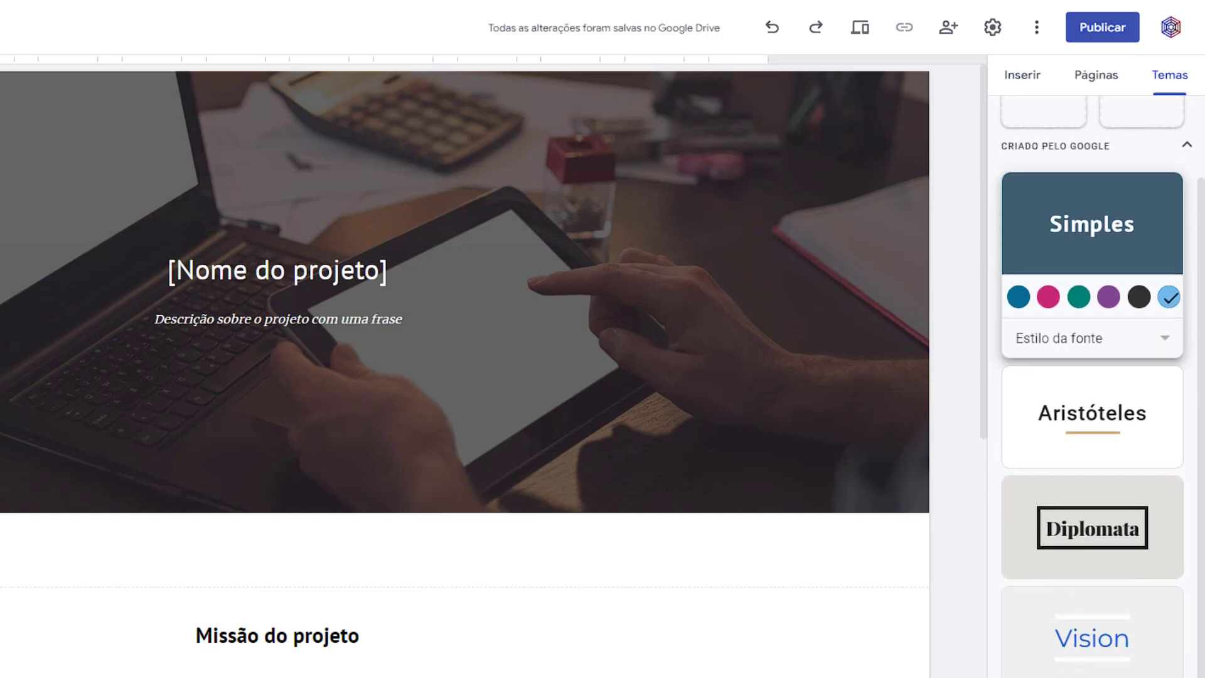
scroll(1040, 271, "up", 2)
scroll(1126, 522, "down", 2)
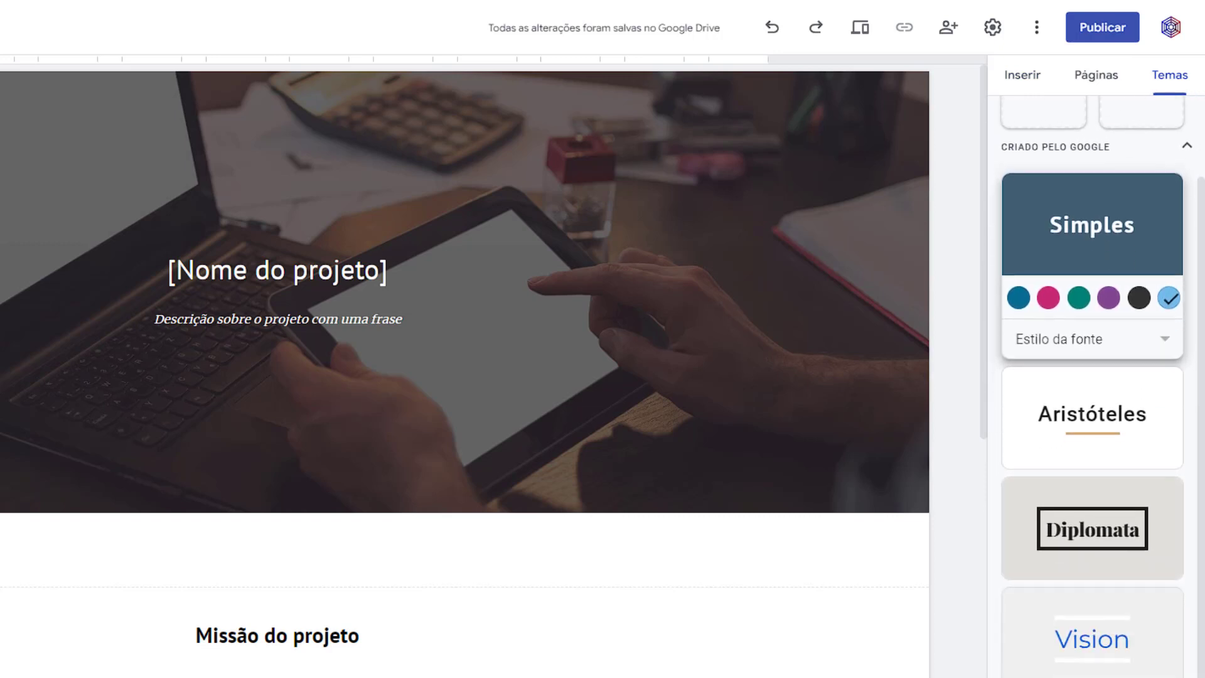
scroll(1126, 522, "up", 2)
scroll(1127, 523, "down", 1)
scroll(1127, 522, "down", 1)
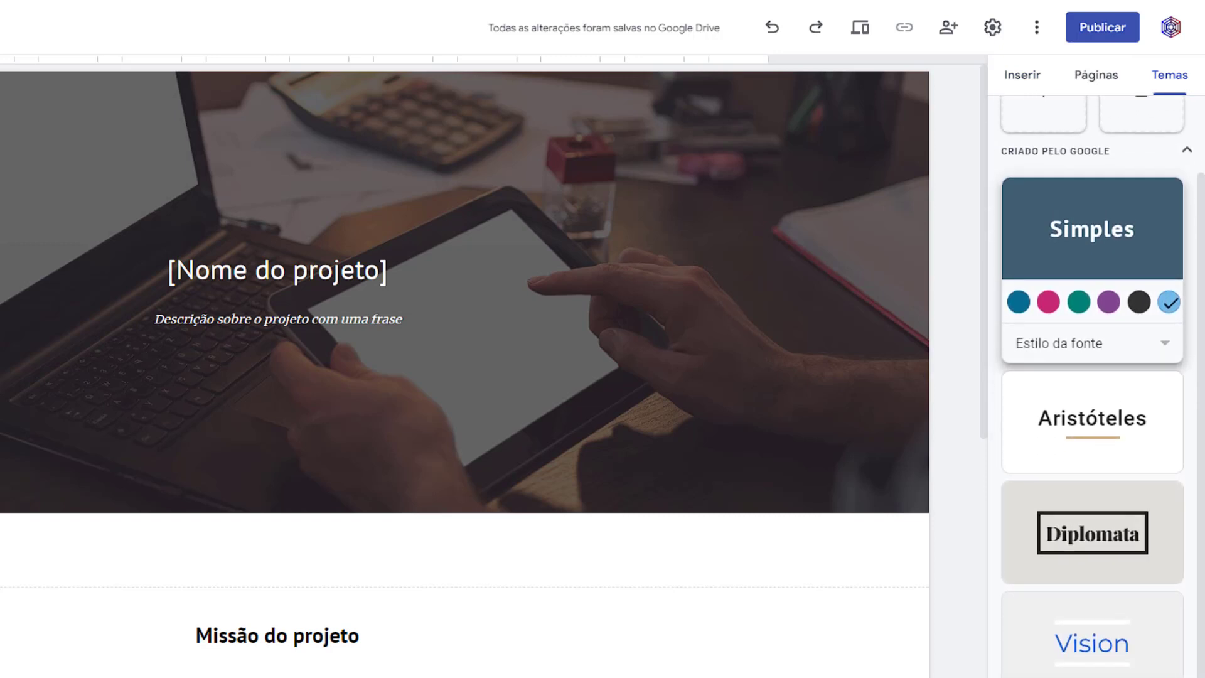
scroll(1079, 376, "up", 3)
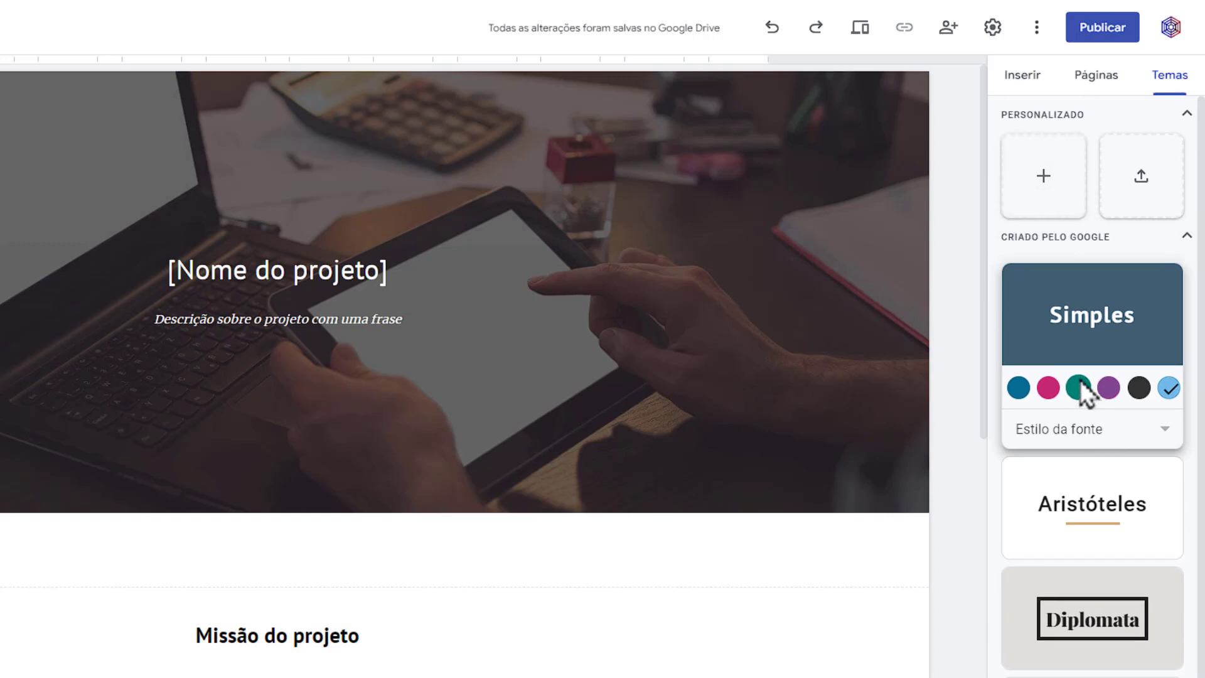
scroll(1089, 592, "down", 2)
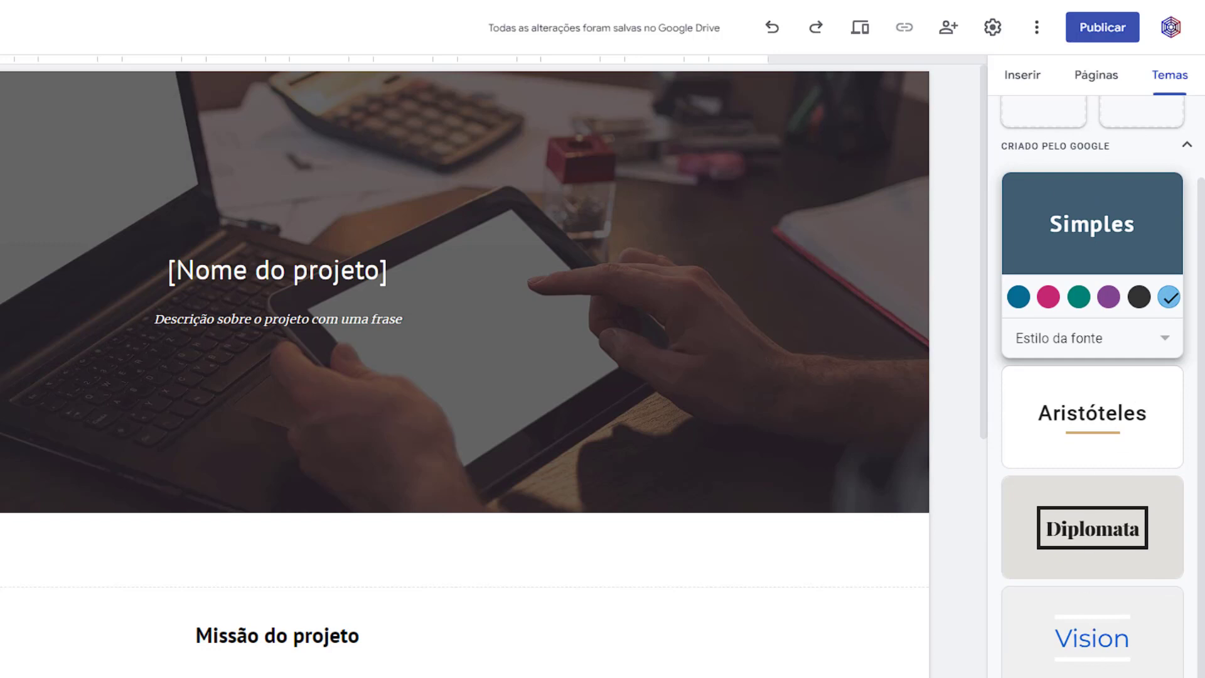
scroll(1088, 650, "up", 2)
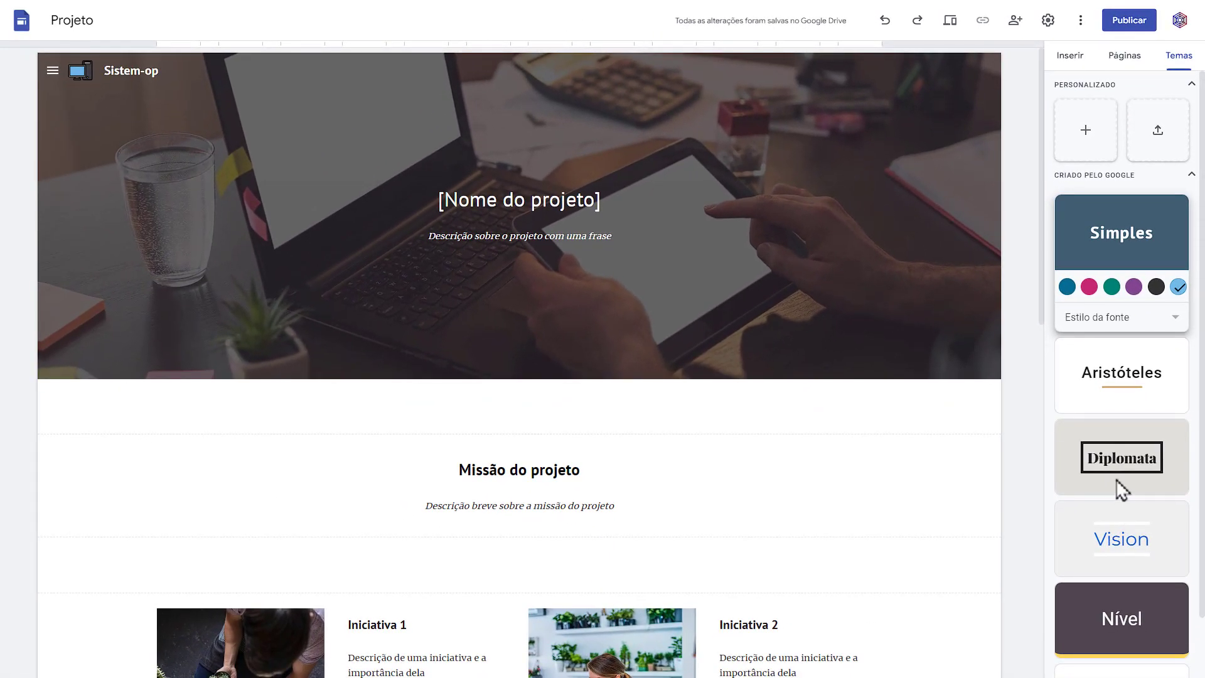
scroll(1128, 560, "down", 1)
scroll(1123, 577, "up", 1)
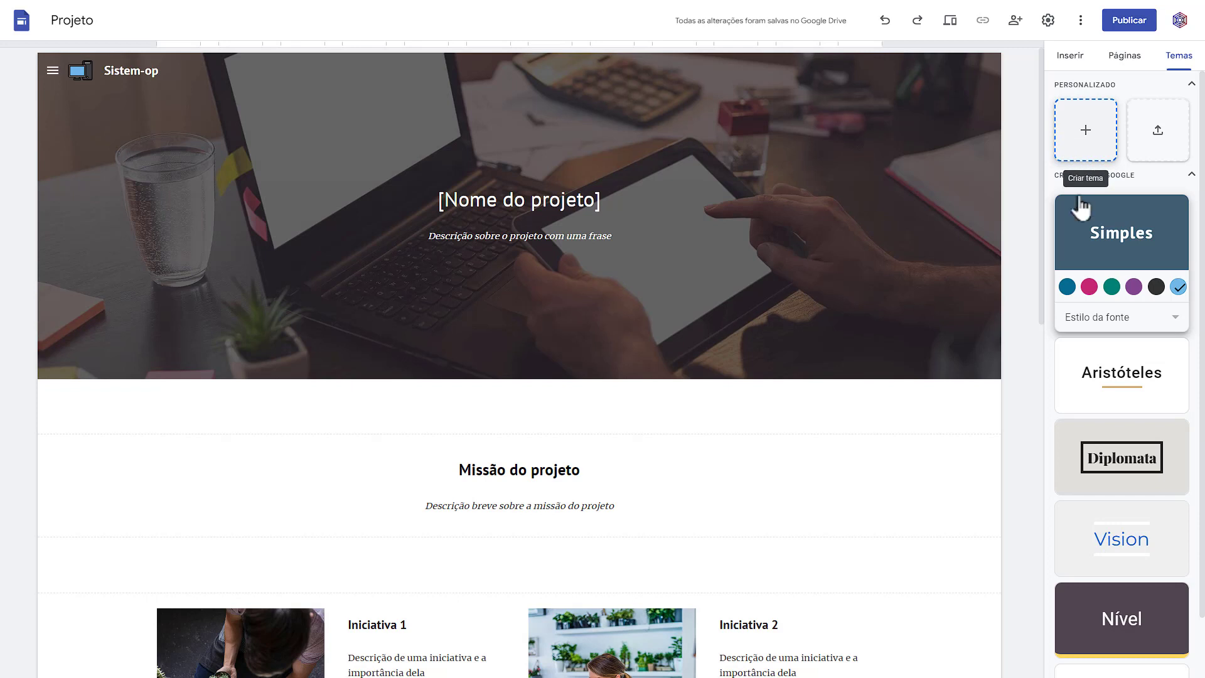
- Apply the Nível theme to the site
scroll(1101, 332, "down", 1)
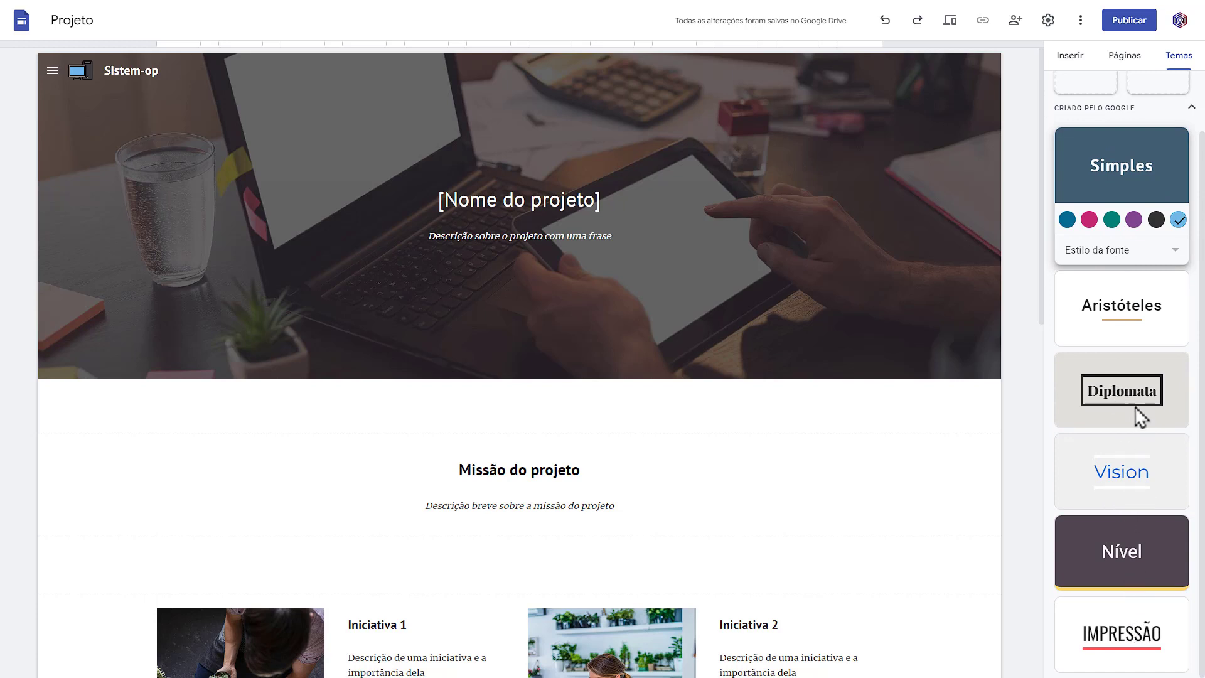
left_click(1129, 546)
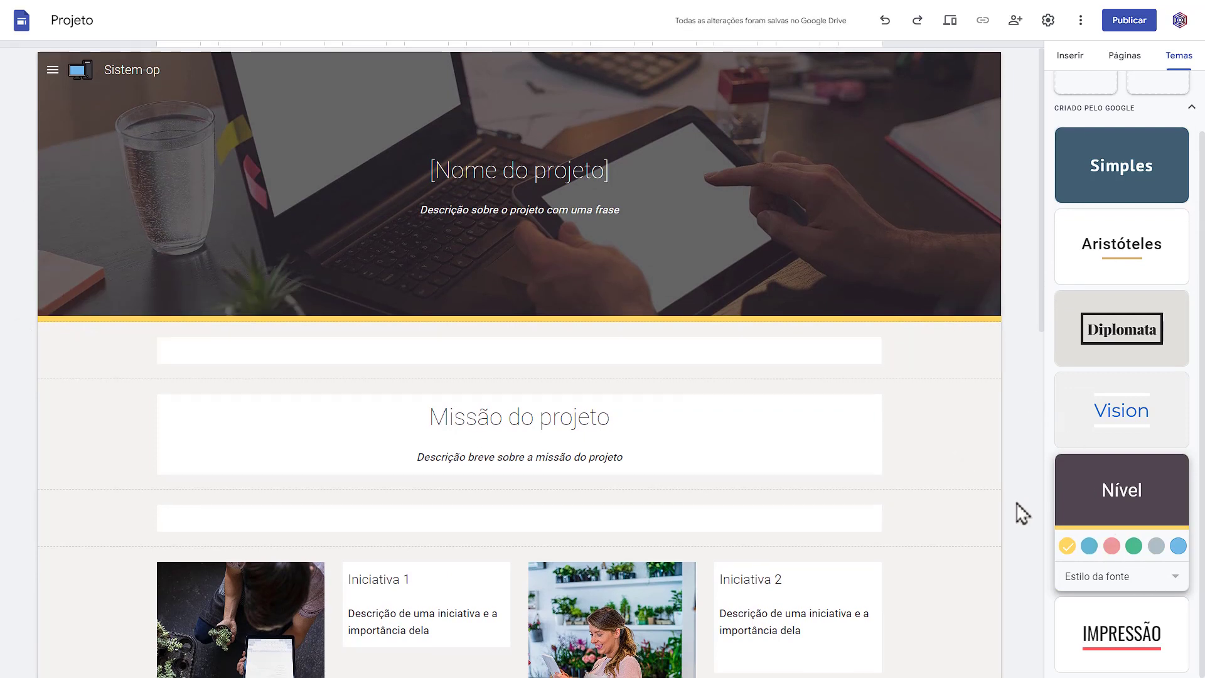
scroll(1021, 512, "down", 1)
scroll(1125, 534, "up", 1)
scroll(1126, 533, "down", 1)
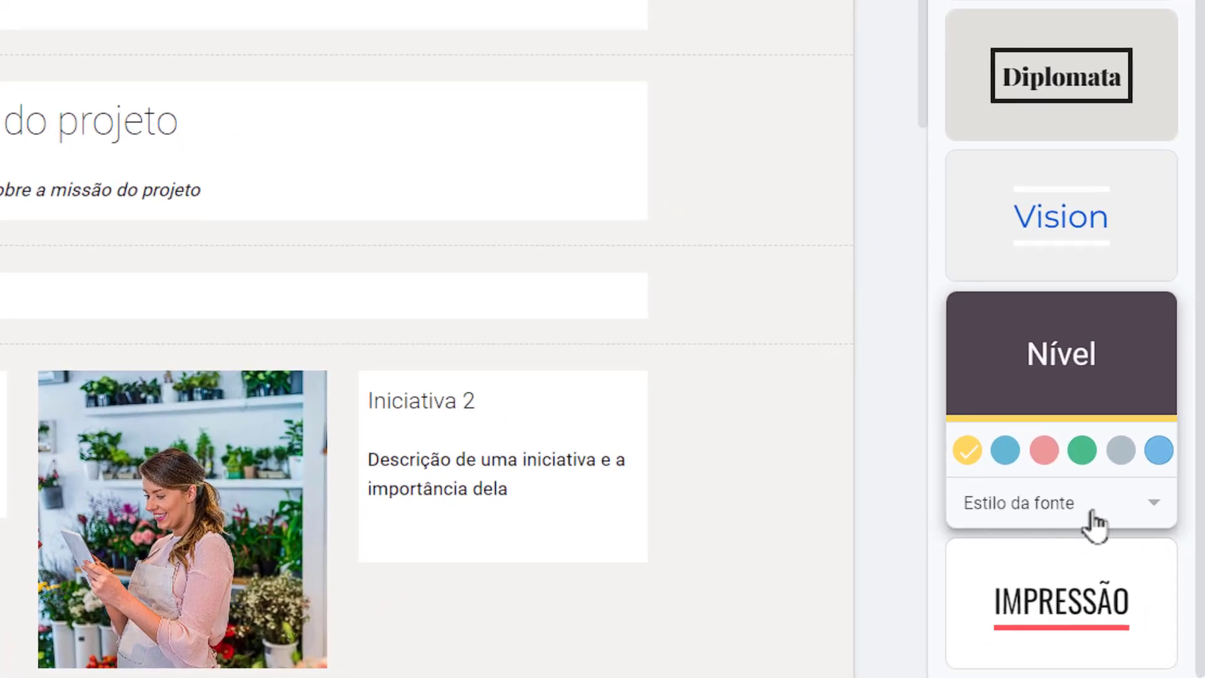
- Try the Laje font style for the Nível theme, and set the font style to Narrow
left_click(1025, 510)
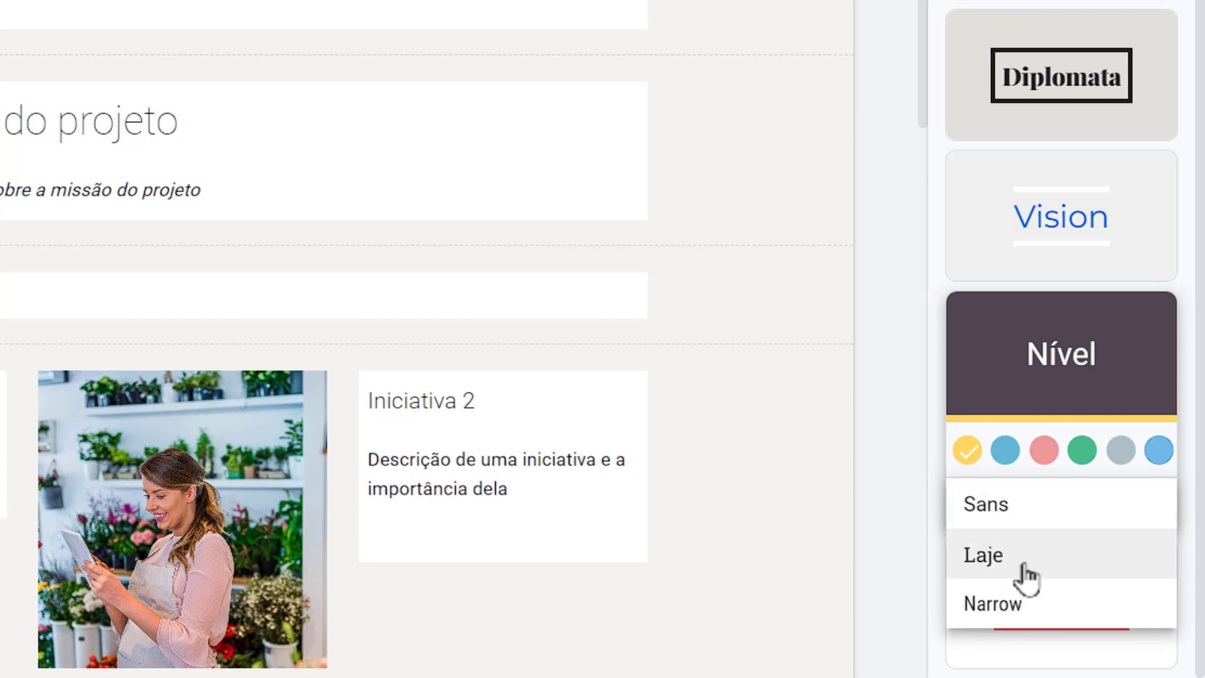
left_click(1000, 565)
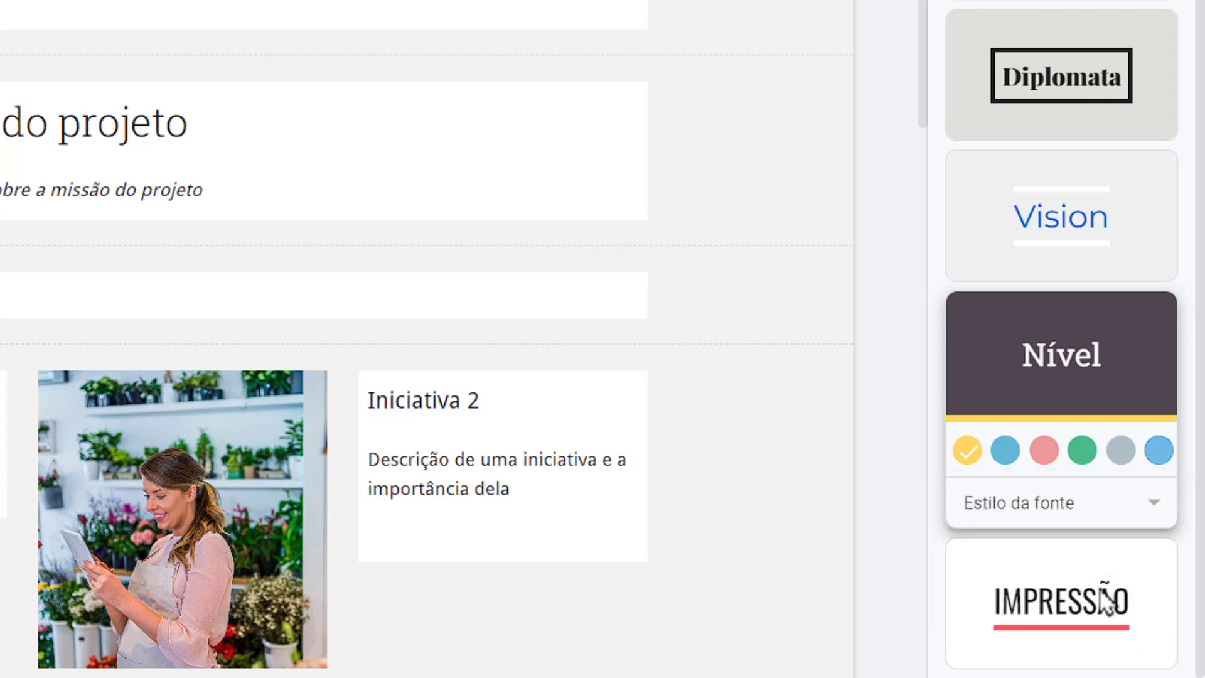
left_click(1052, 528)
left_click(1001, 561)
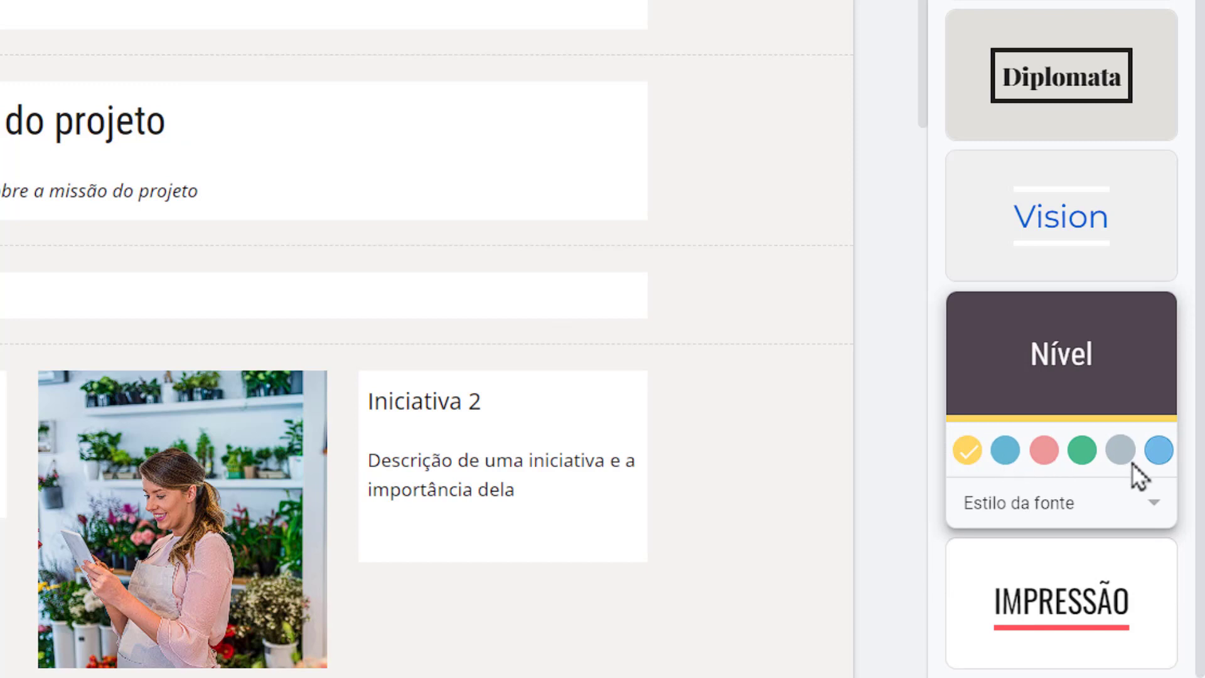
left_click(1123, 511)
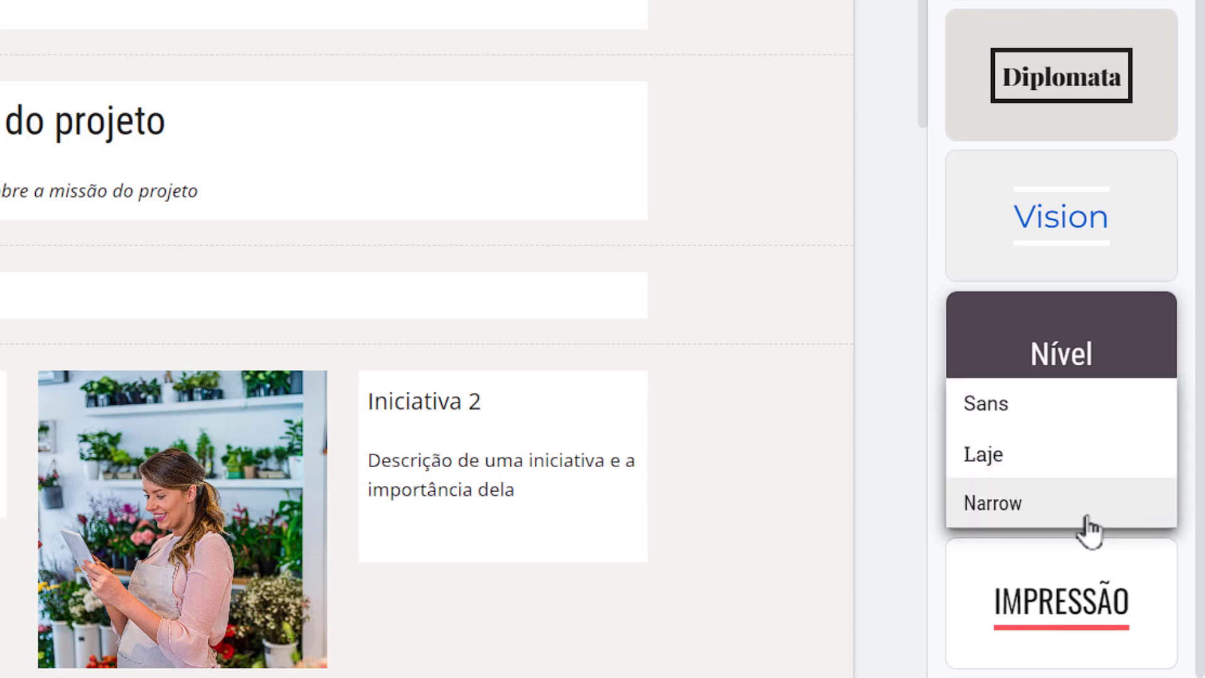
left_click(1092, 505)
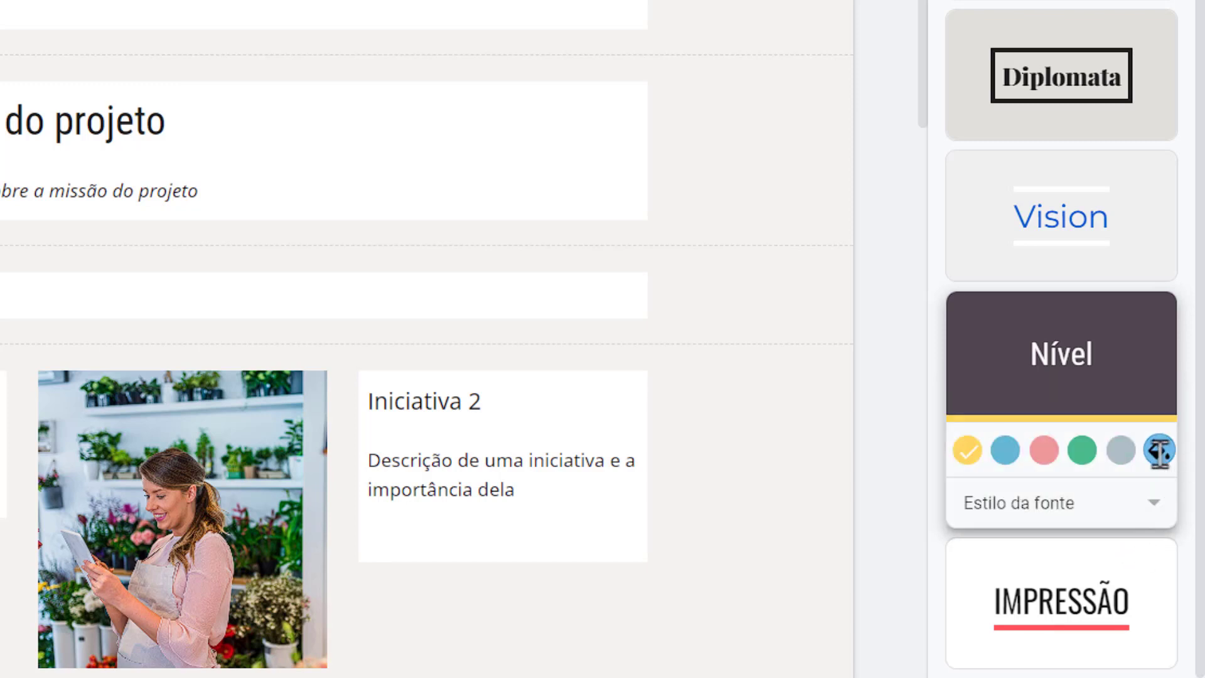
- Switch the Nível theme to the custom light blue logo colour and open its colour picker
left_click(1156, 451)
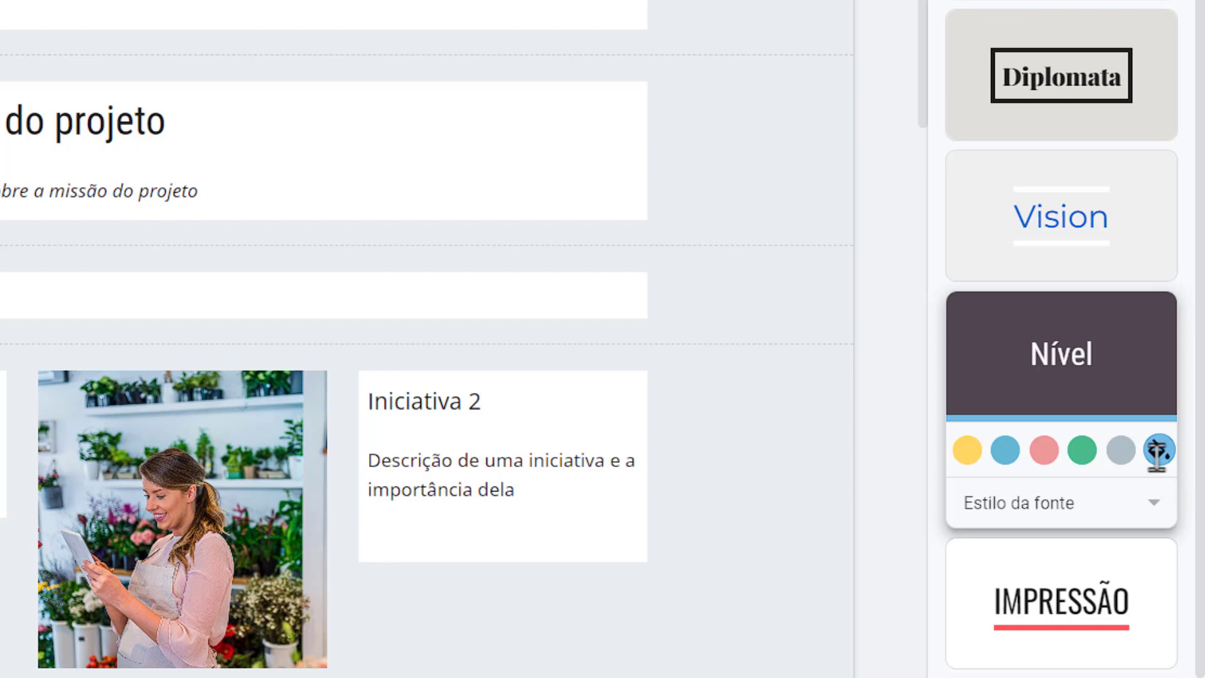
left_click(1158, 451)
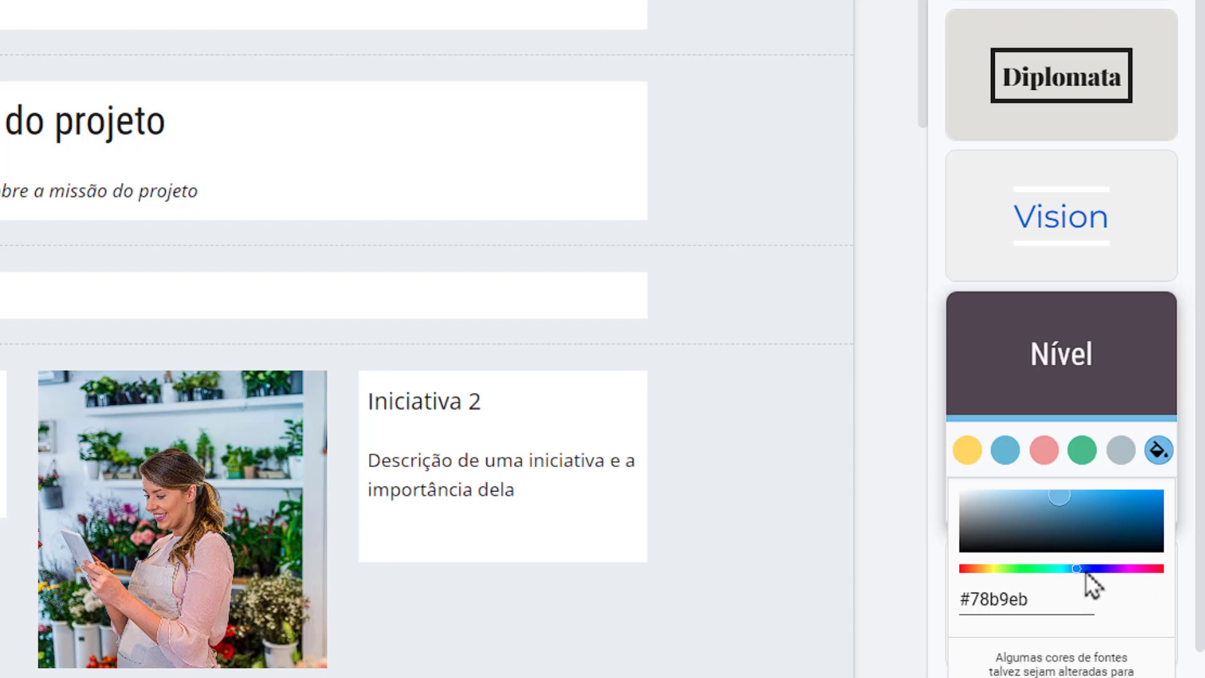
- Try the blue #087bd3 and the purple shades #49369b and #6f63a3 as the theme's custom colour
left_click_drag(1092, 545, 1155, 500)
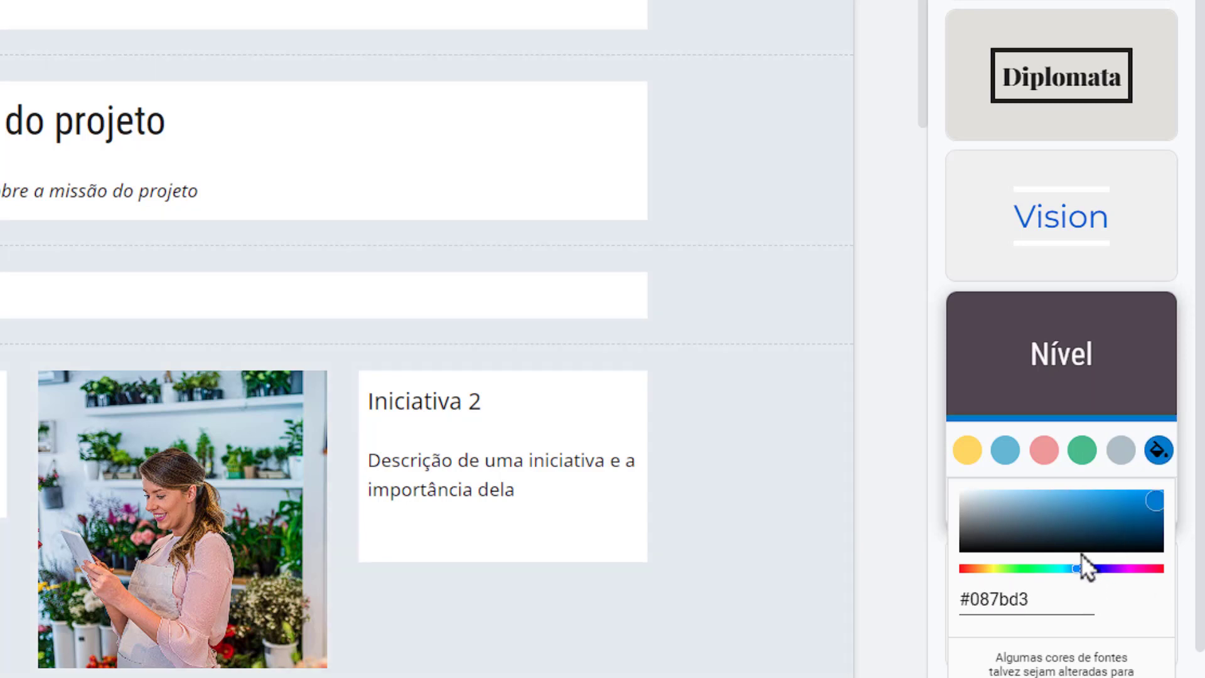
left_click_drag(1078, 568, 1102, 568)
left_click(1092, 515)
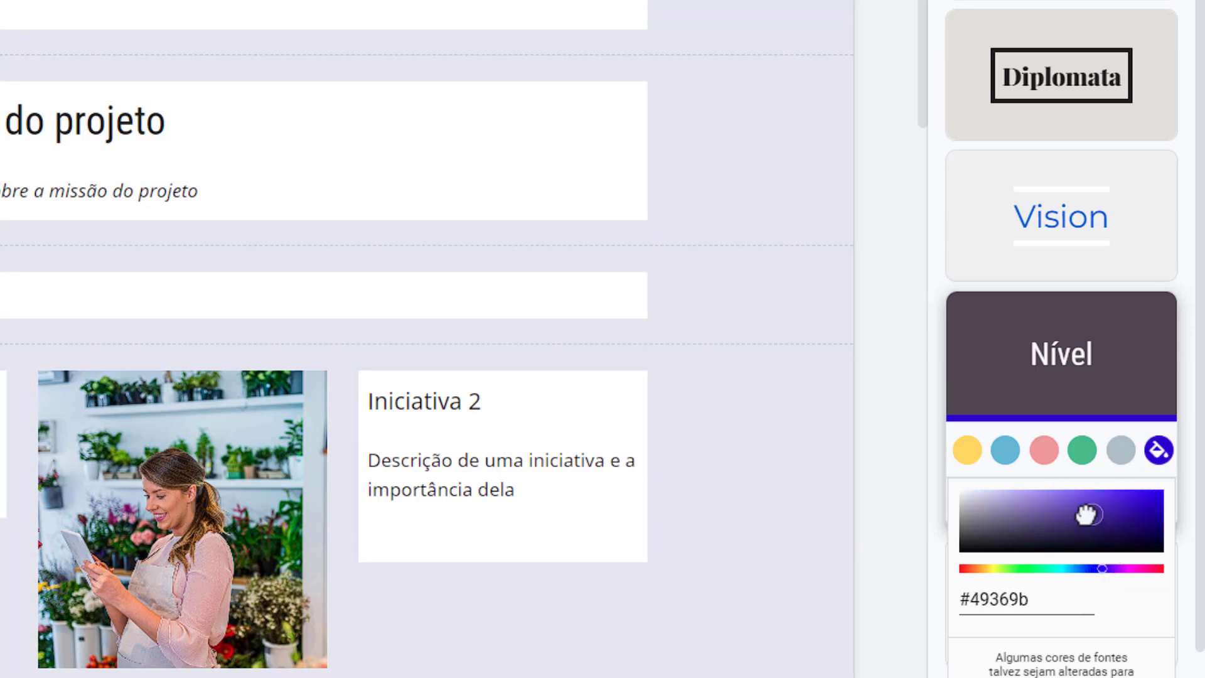
left_click(1052, 514)
left_click(1042, 511)
left_click(1040, 512)
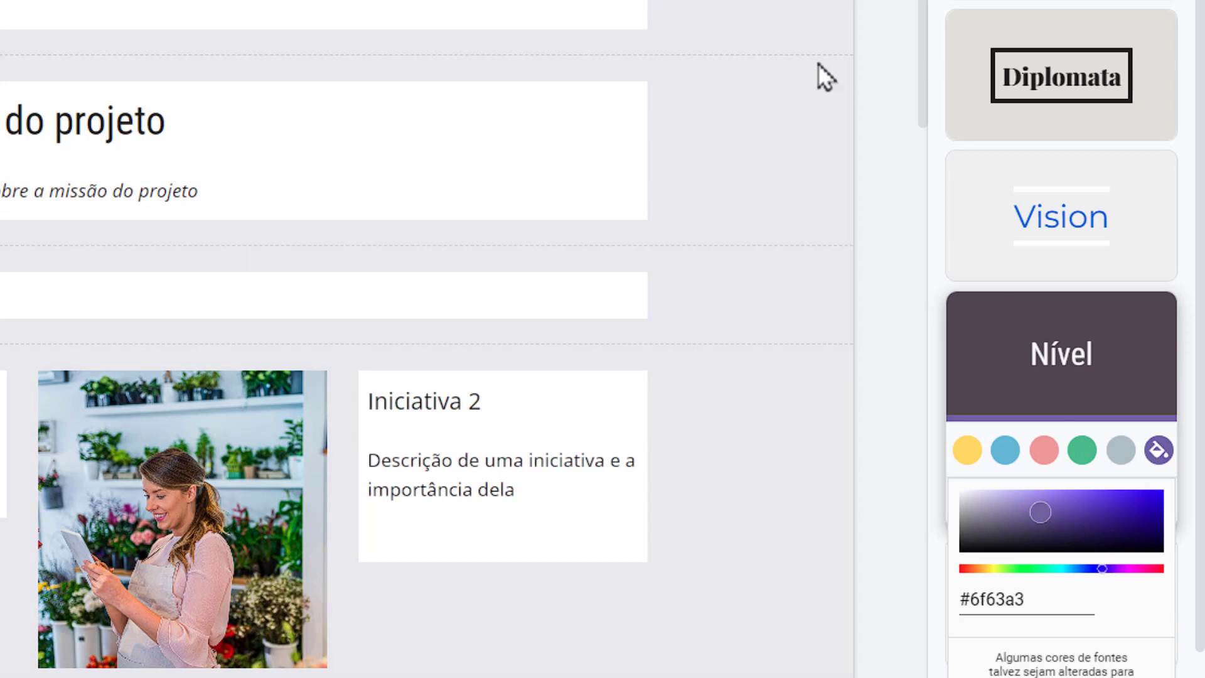
- Set the Nível theme's custom colour to the bright blue #0c8fff
left_click(1097, 499)
left_click(1135, 492)
mouse_move(1055, 570)
left_mouse_down()
mouse_move(1041, 568)
mouse_move(1077, 569)
left_mouse_up()
left_click(1152, 491)
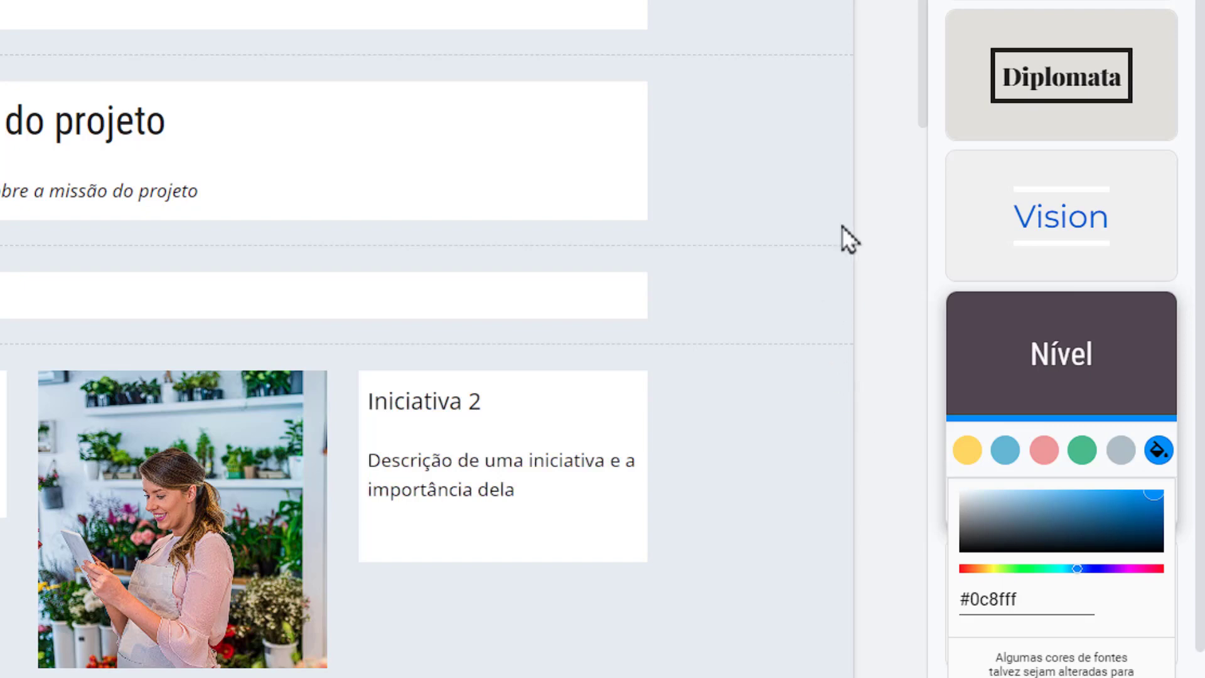
- Close the theme's colour picker and look over the home page with the Nível theme applied
left_click(879, 190)
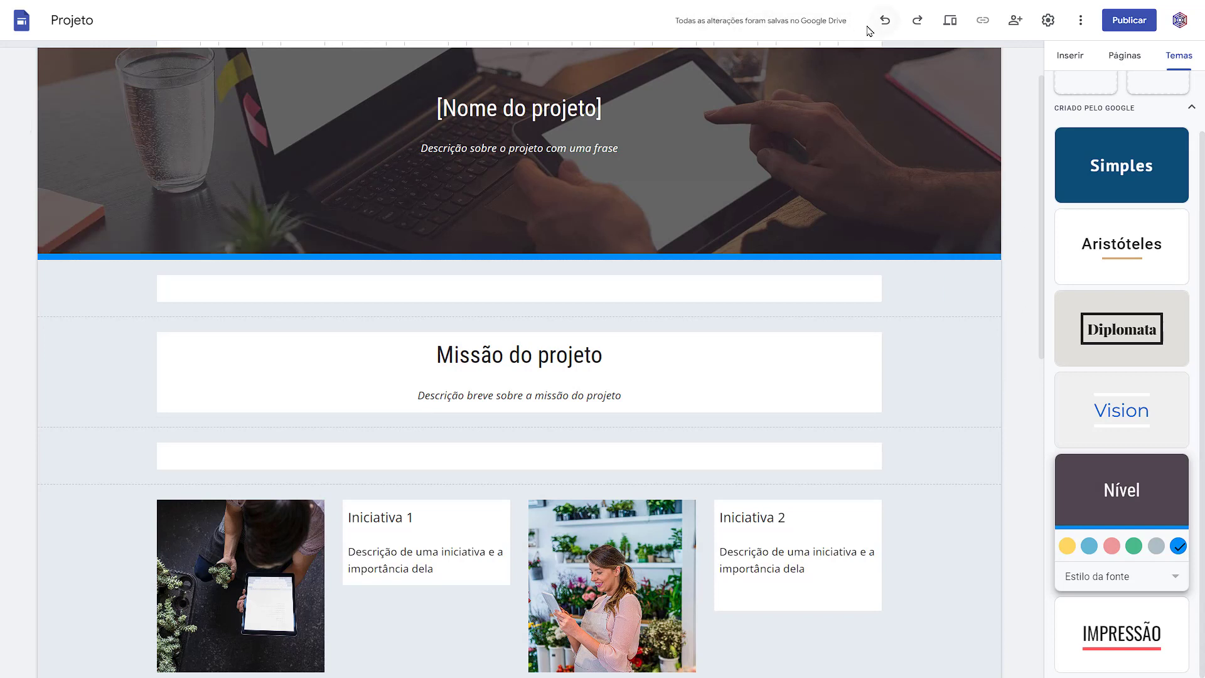
scroll(956, 333, "up", 1)
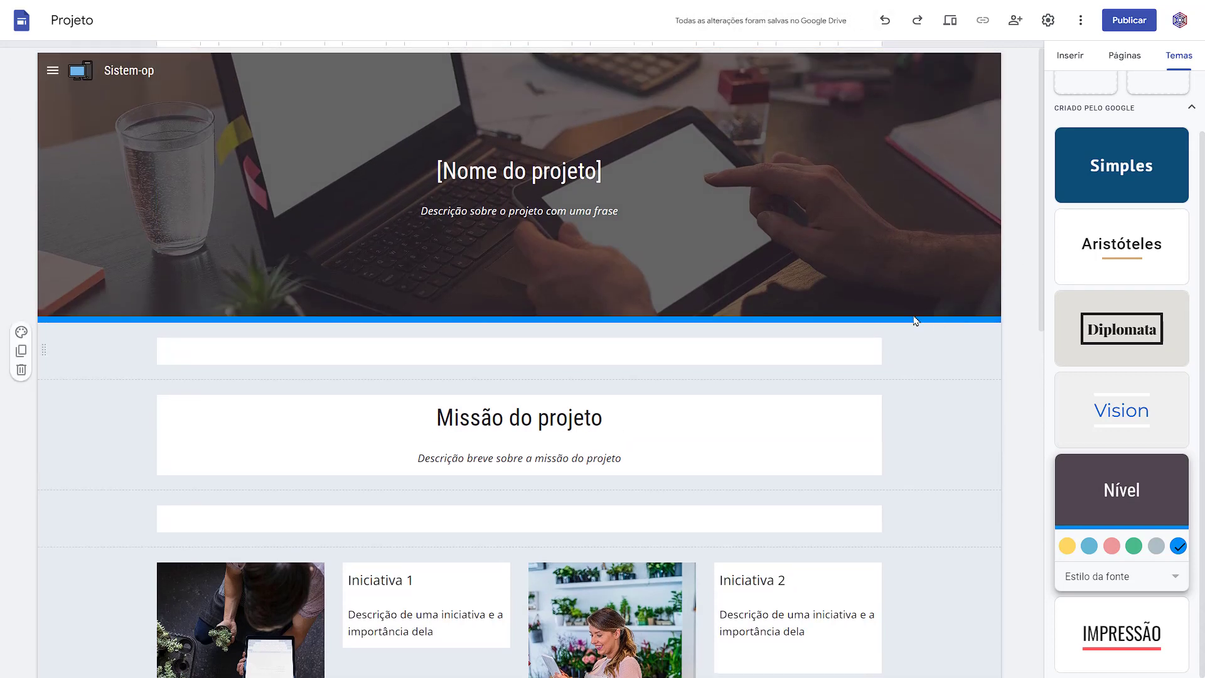
scroll(853, 465, "down", 5)
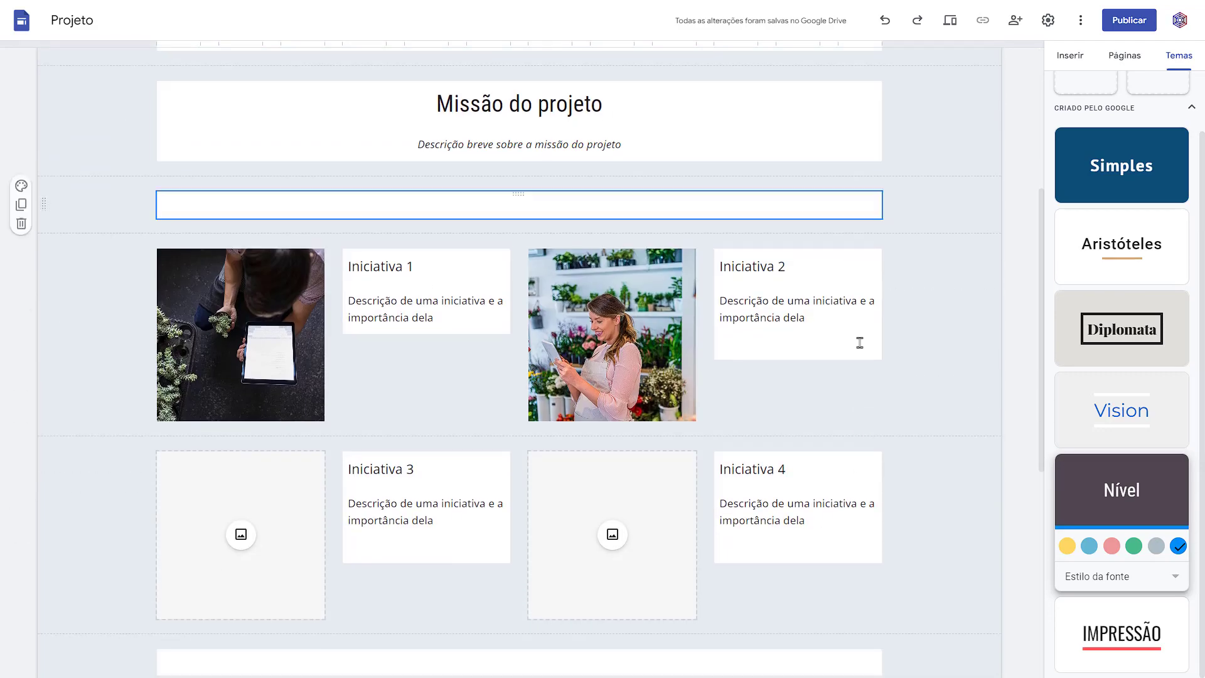
scroll(590, 512, "down", 4)
scroll(582, 517, "up", 8)
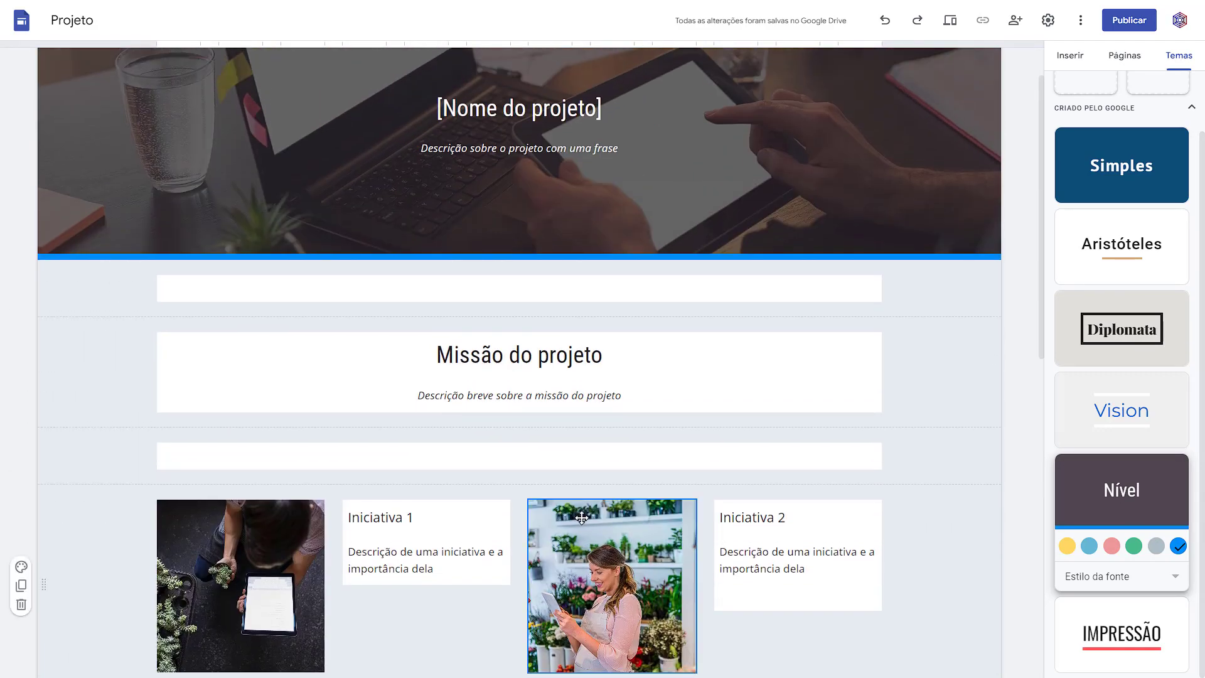
- Switch to the lesson's task list and mark tasks 3 (layout, site name and logo) and 4 (ready-made theme) as complete
key("alt+Tab")
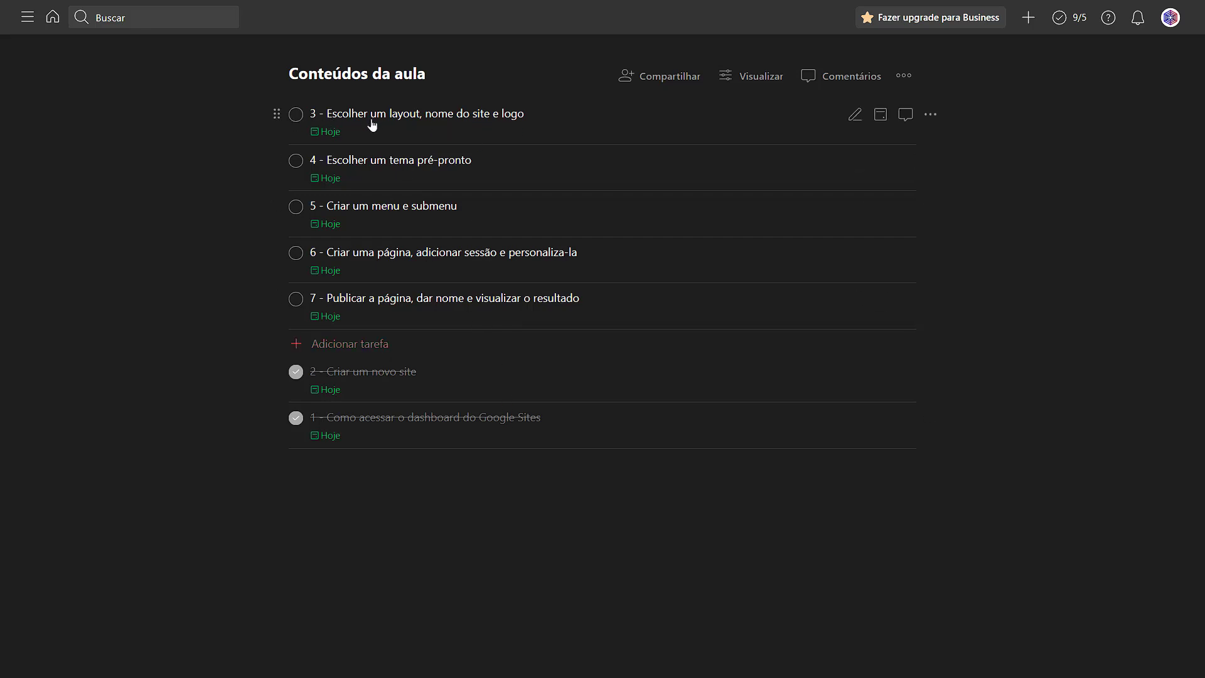
left_click(297, 116)
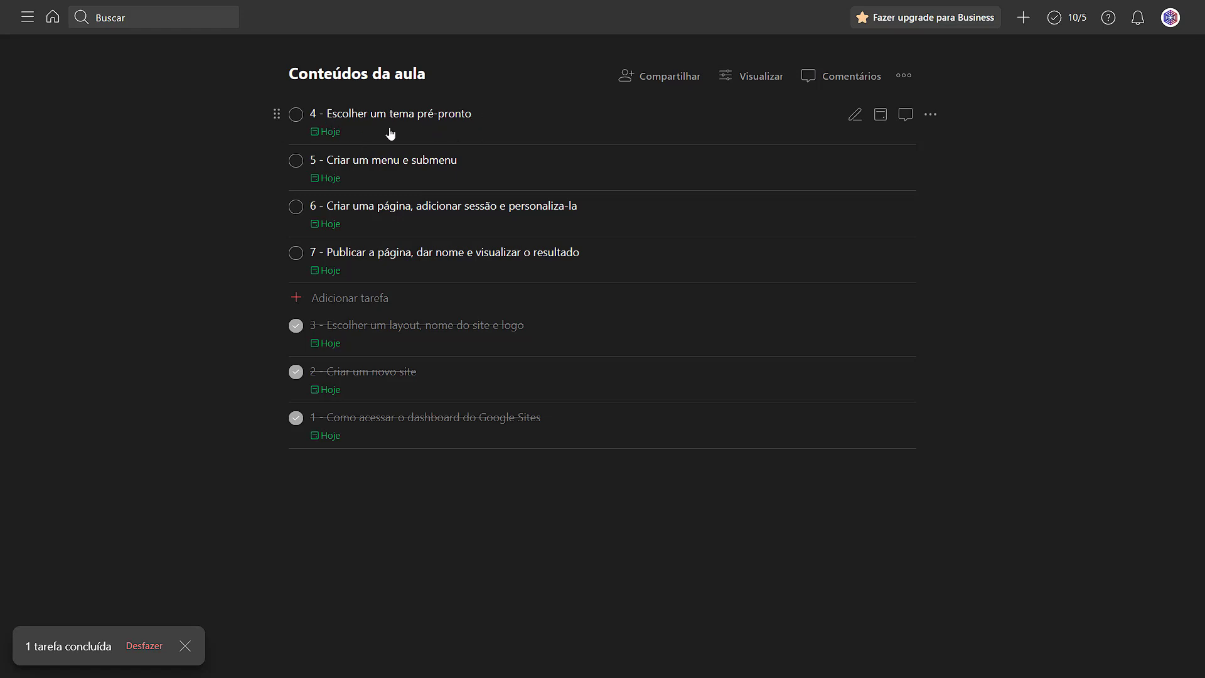
left_click(297, 117)
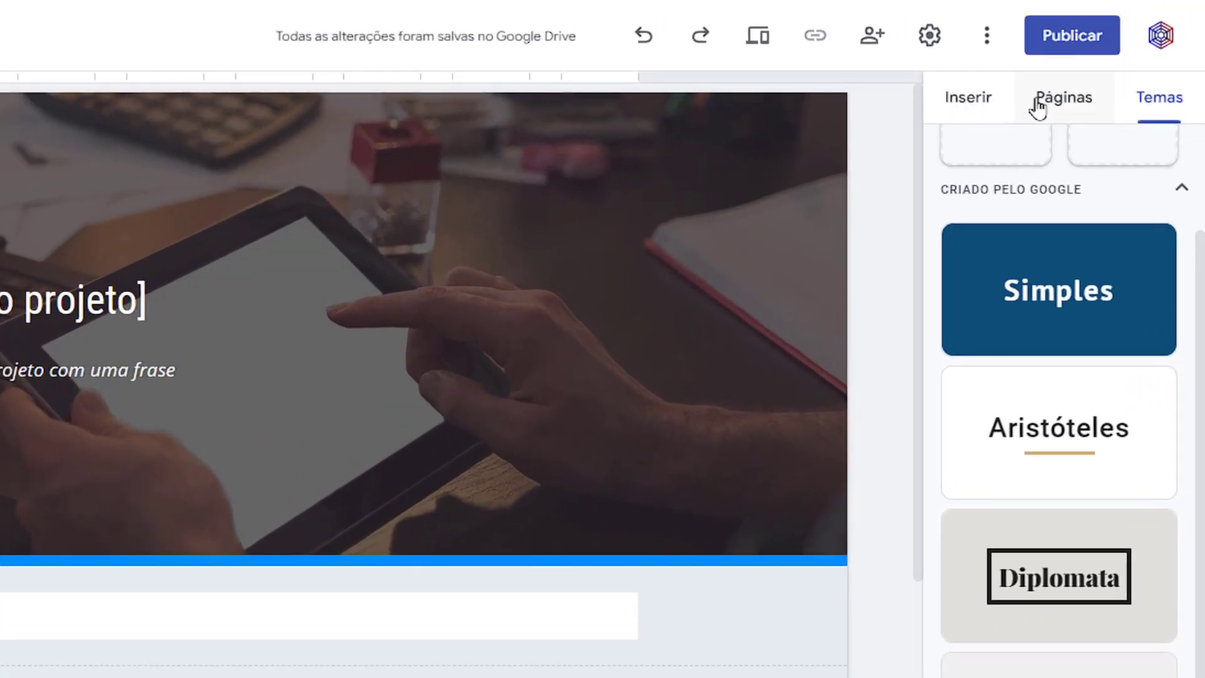
- Show the site's page list in the Google Sites editor and examine the entries in the site's side navigation menu
left_click(1124, 58)
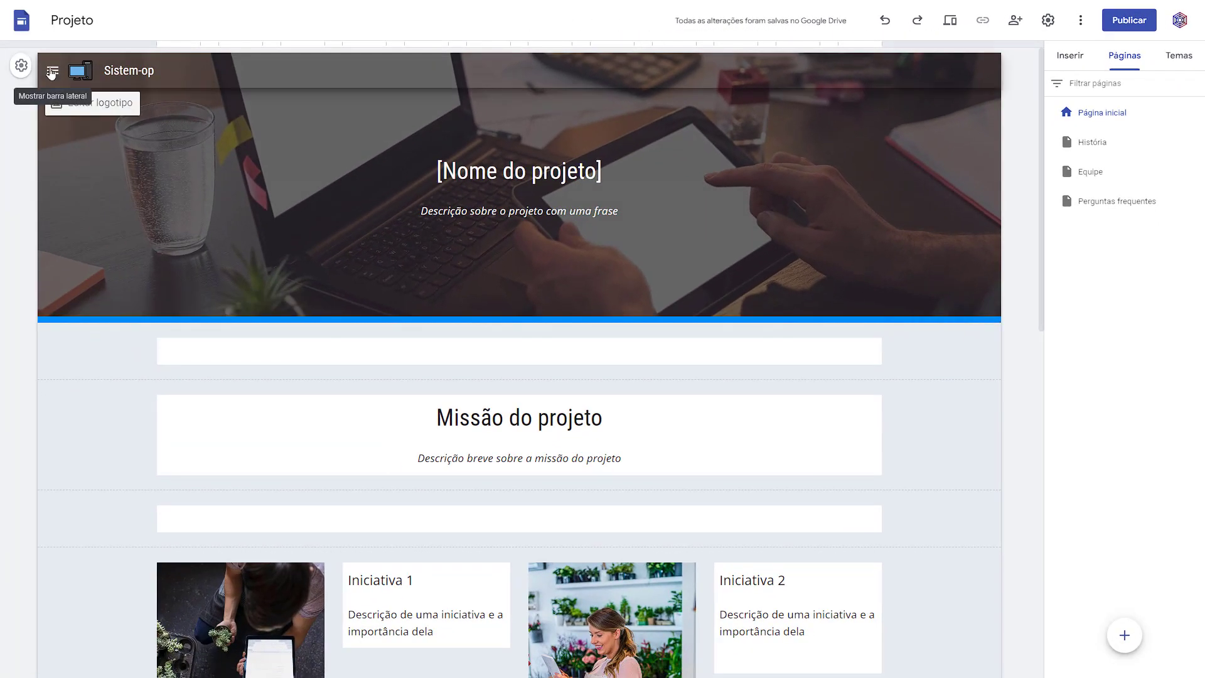
left_click(52, 72)
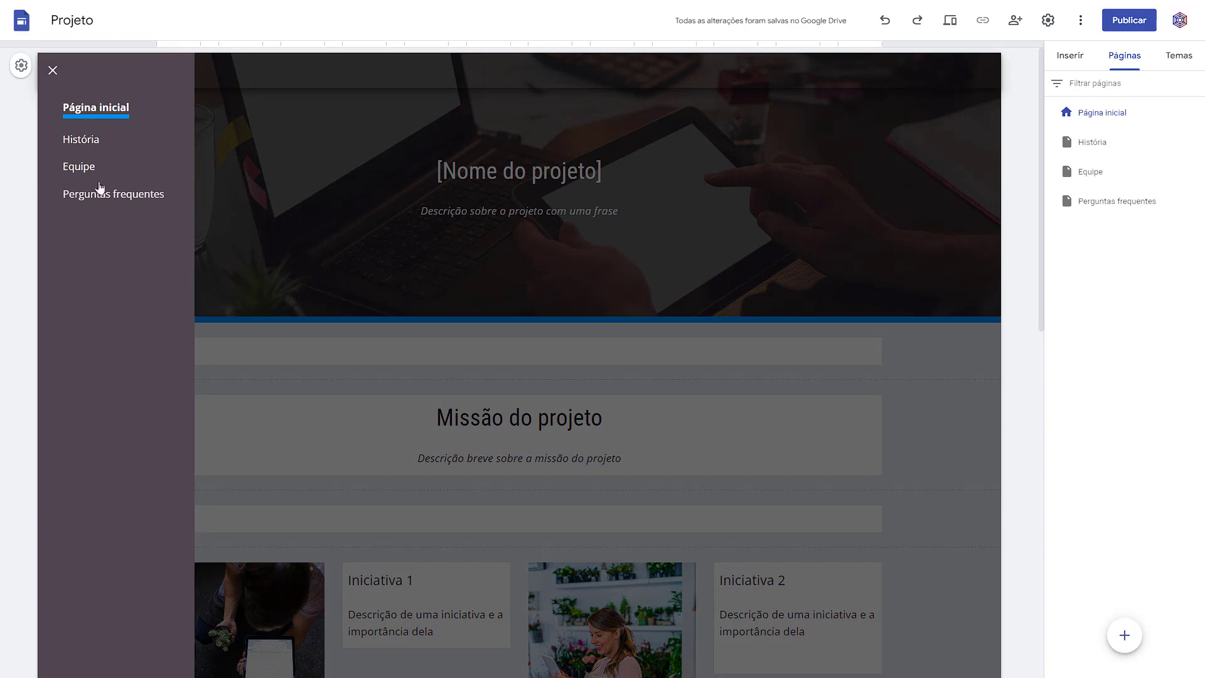
left_click(45, 70)
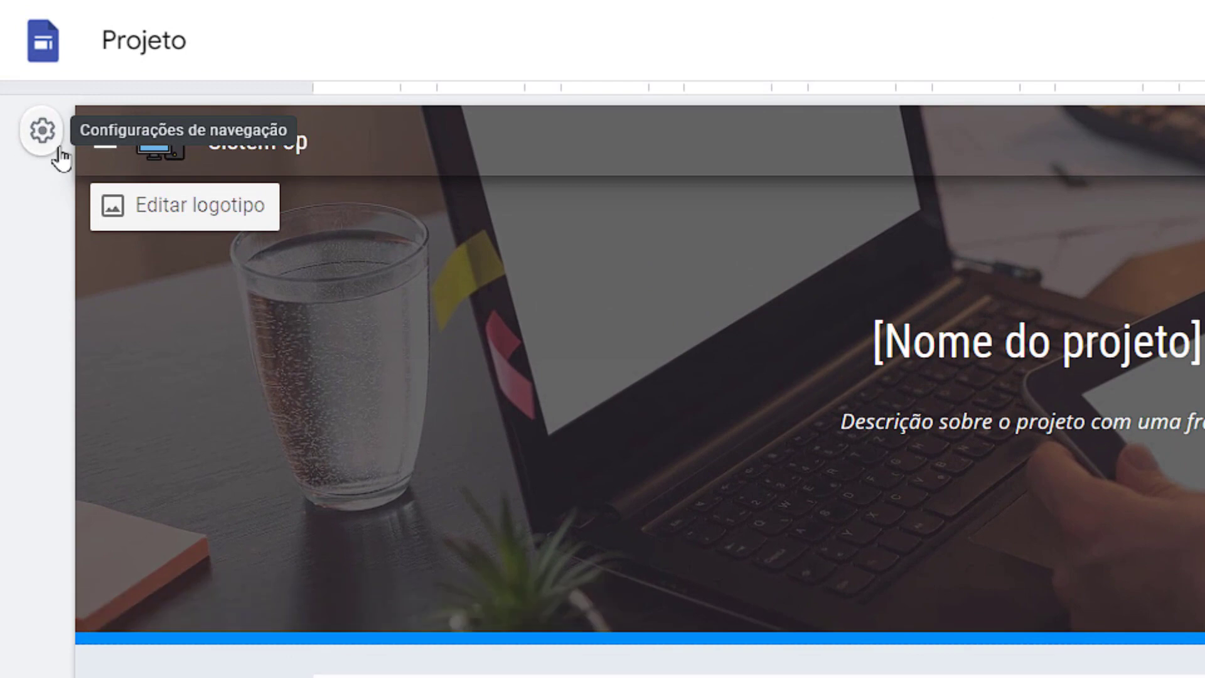
- Set the site's navigation mode to Início in the navigation settings
left_click(59, 150)
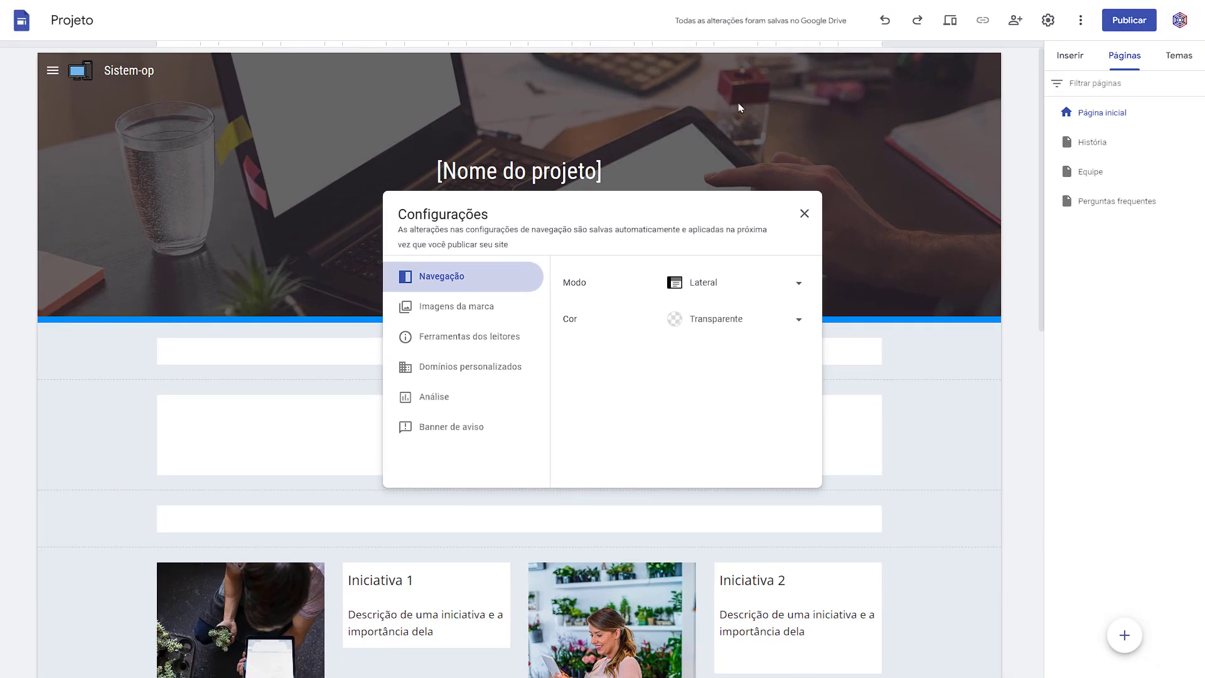
left_click(715, 283)
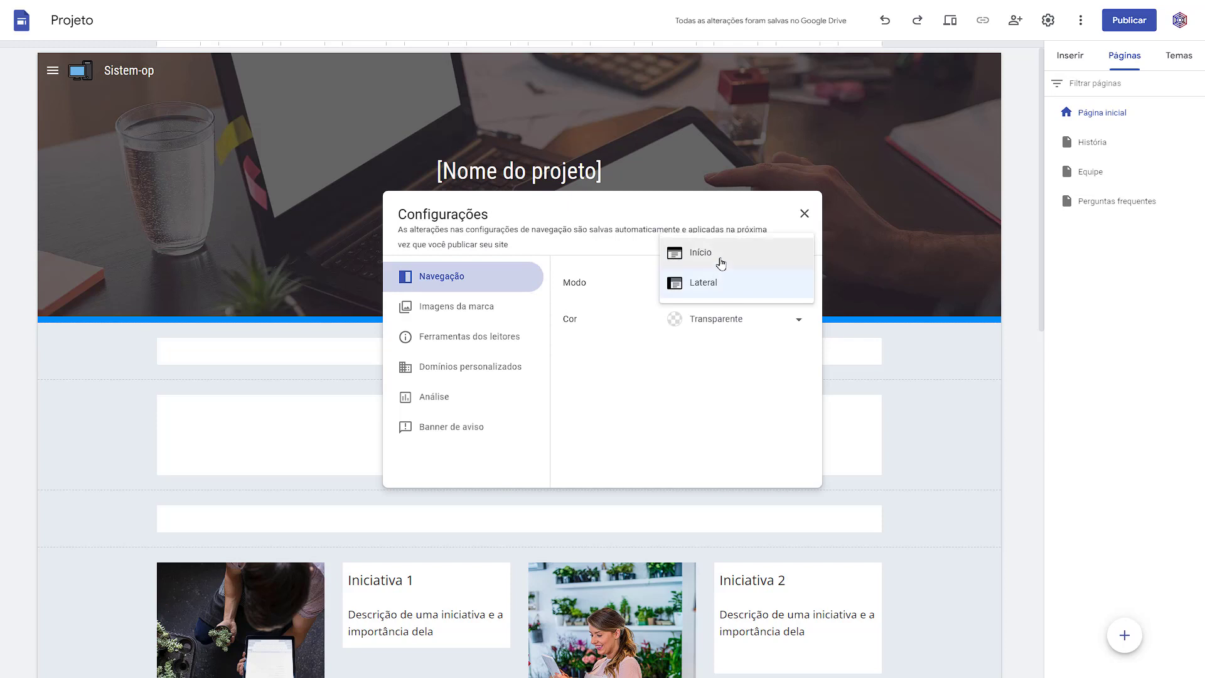
left_click(717, 260)
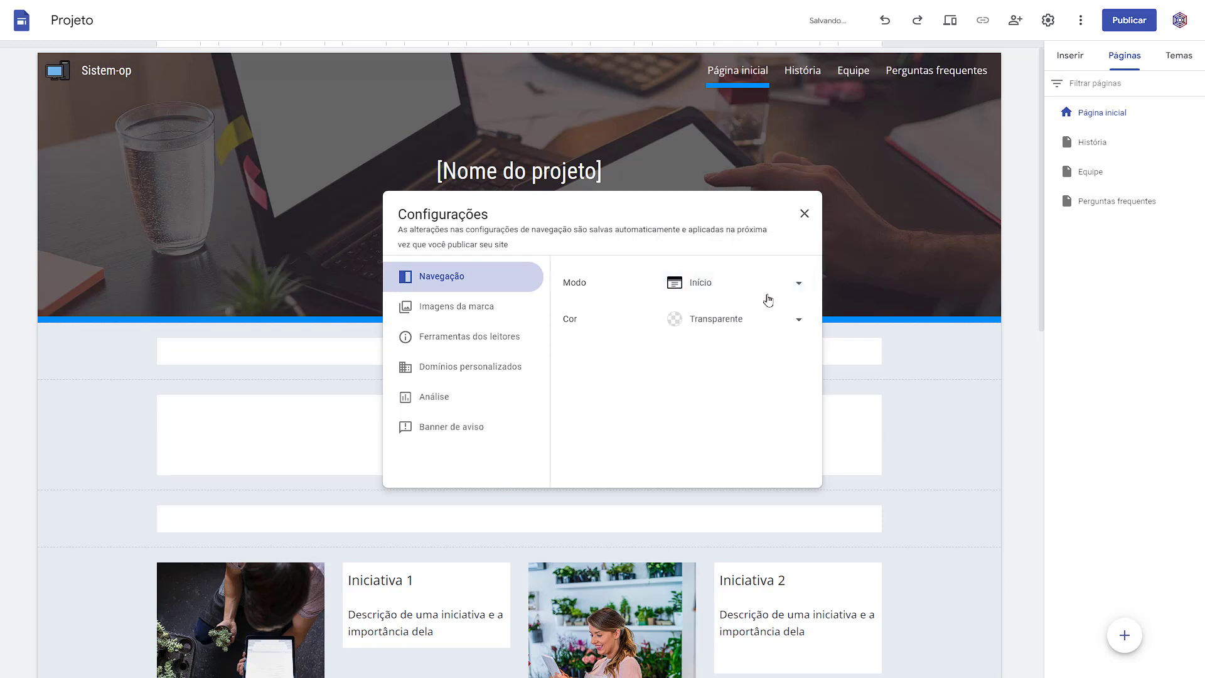
- Compare Branco and Preto as the navigation colour, set it to Branco and close the settings
left_click(750, 325)
left_click(714, 349)
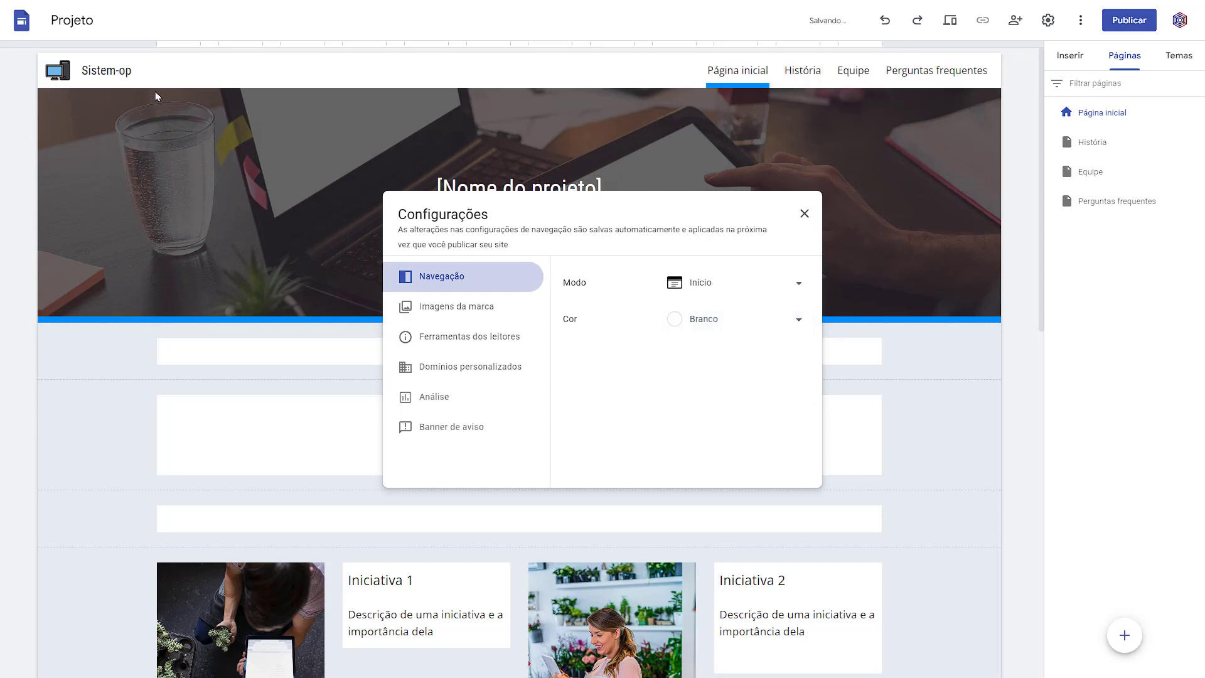
left_click(691, 317)
left_click(695, 349)
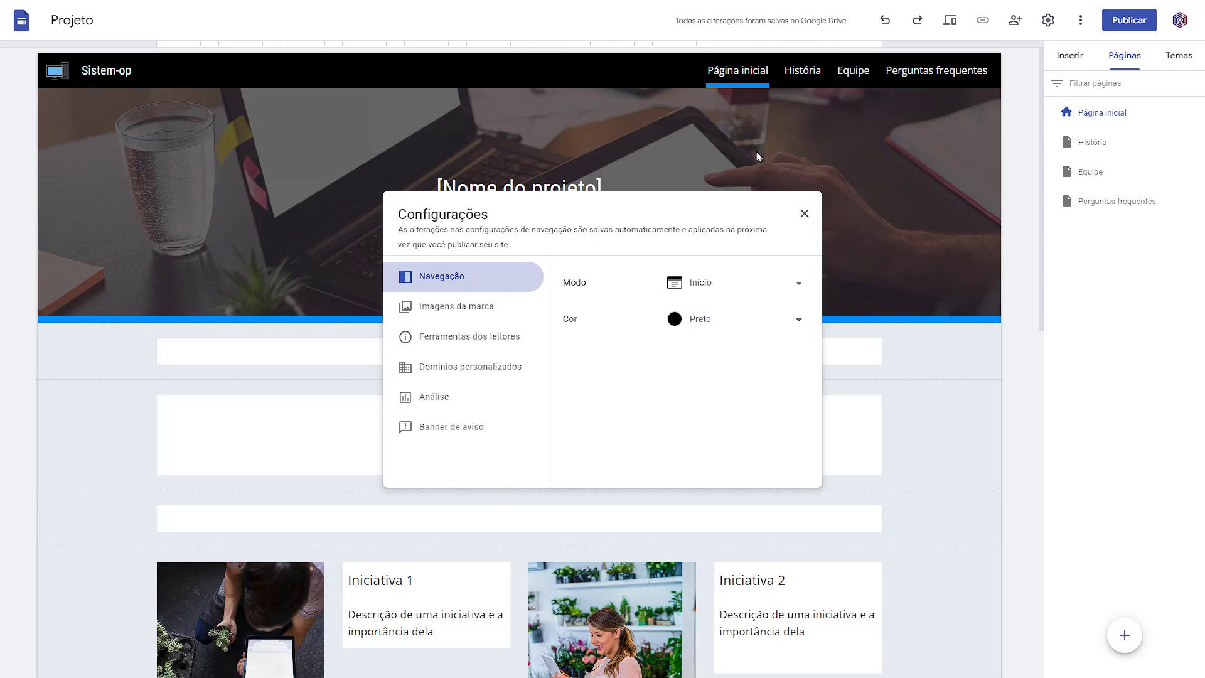
left_click(725, 319)
left_click(702, 289)
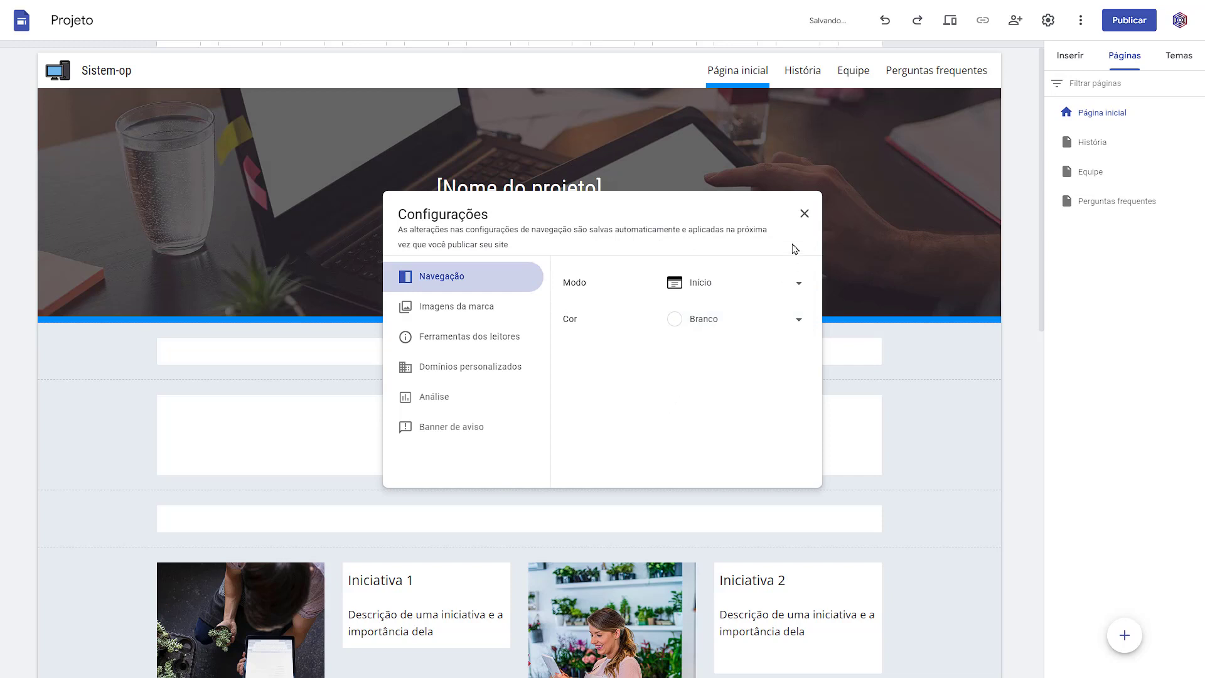
left_click(804, 214)
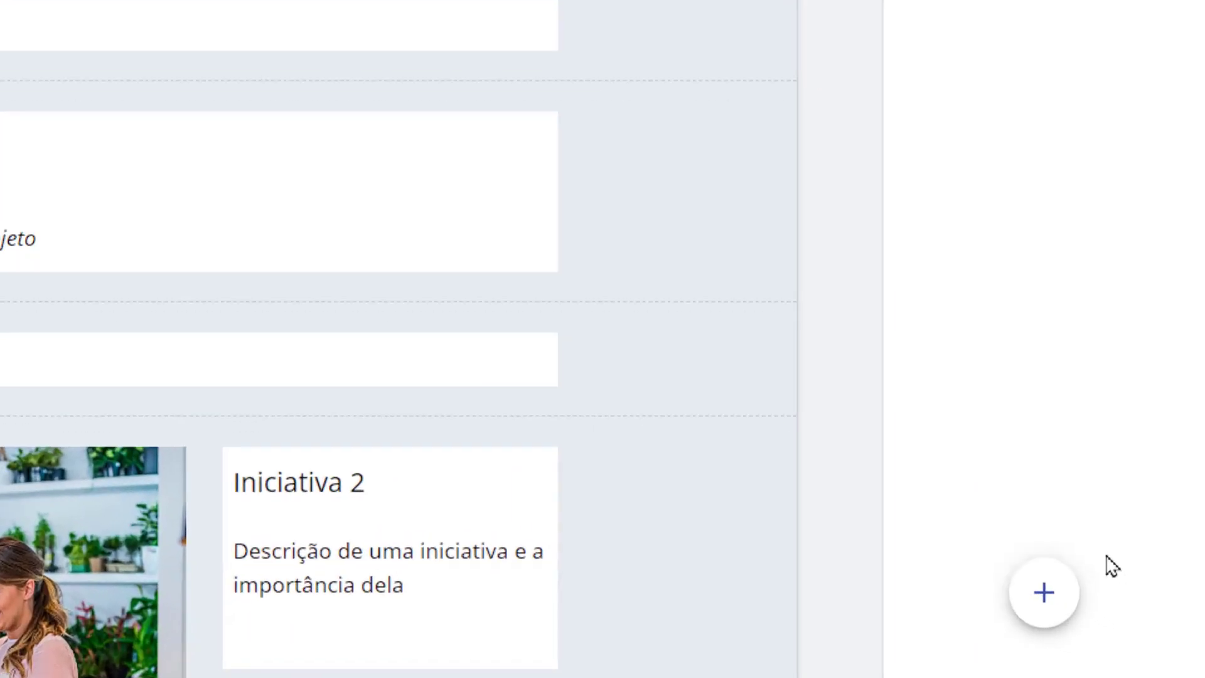
- Start a new page named Sobre and show its advanced custom path option
mouse_move(1133, 644)
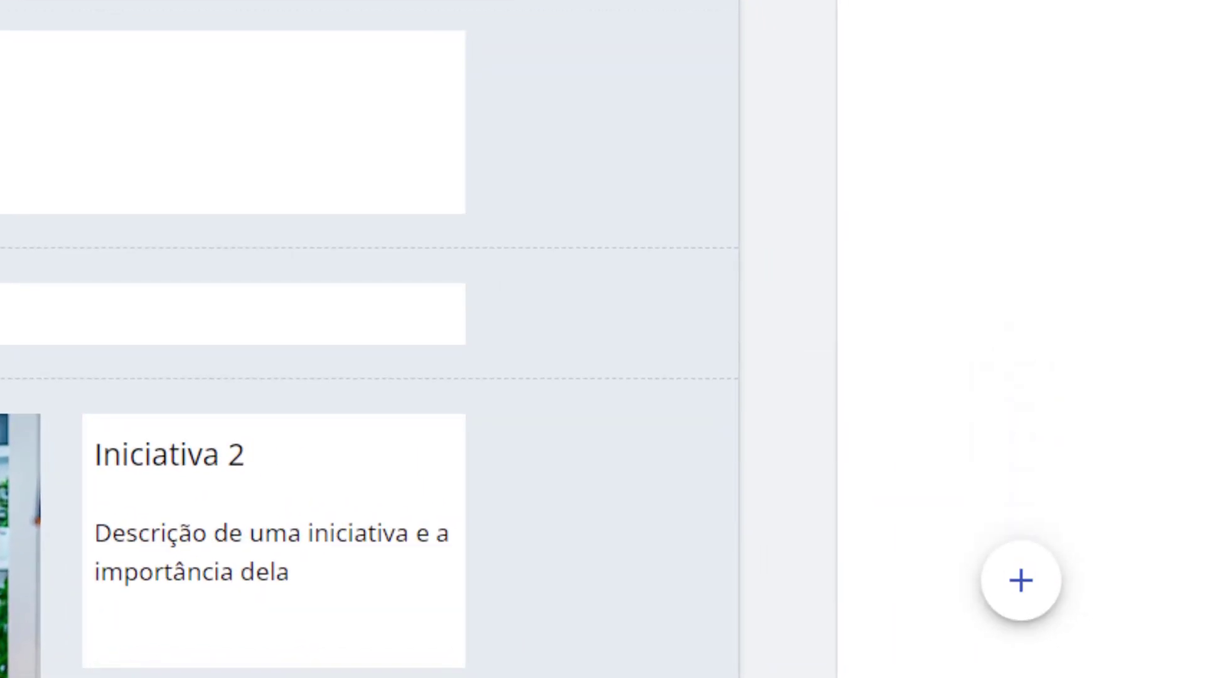
mouse_move(1030, 578)
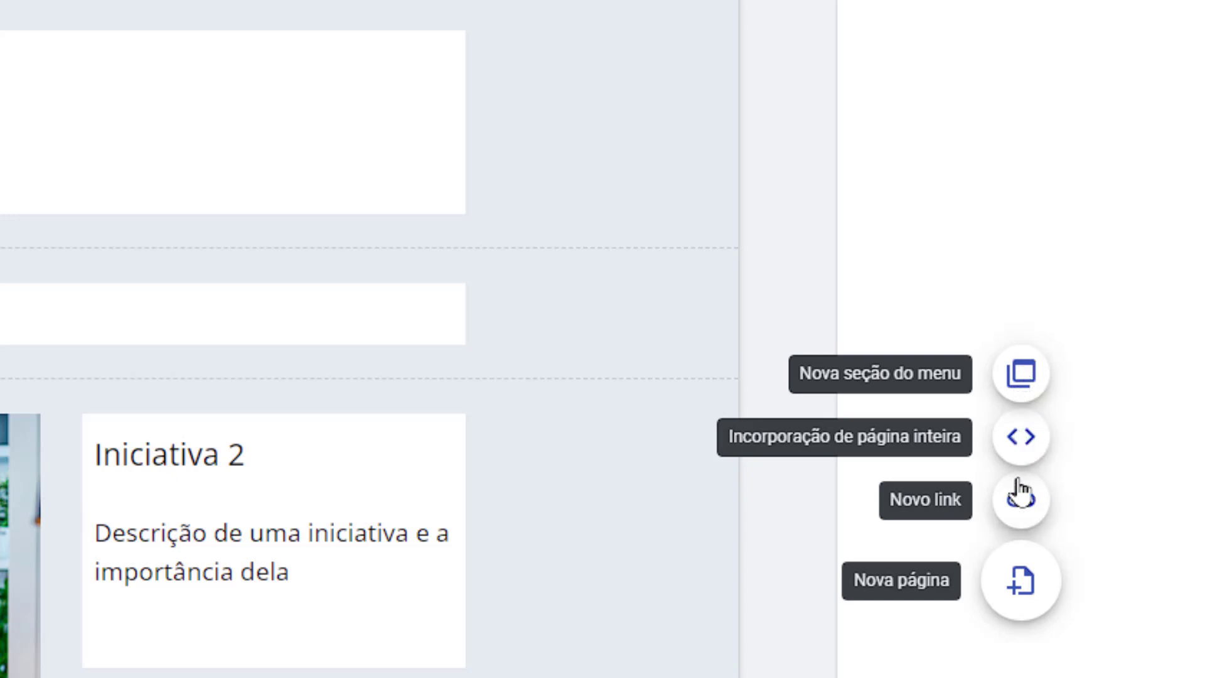
left_click(1019, 589)
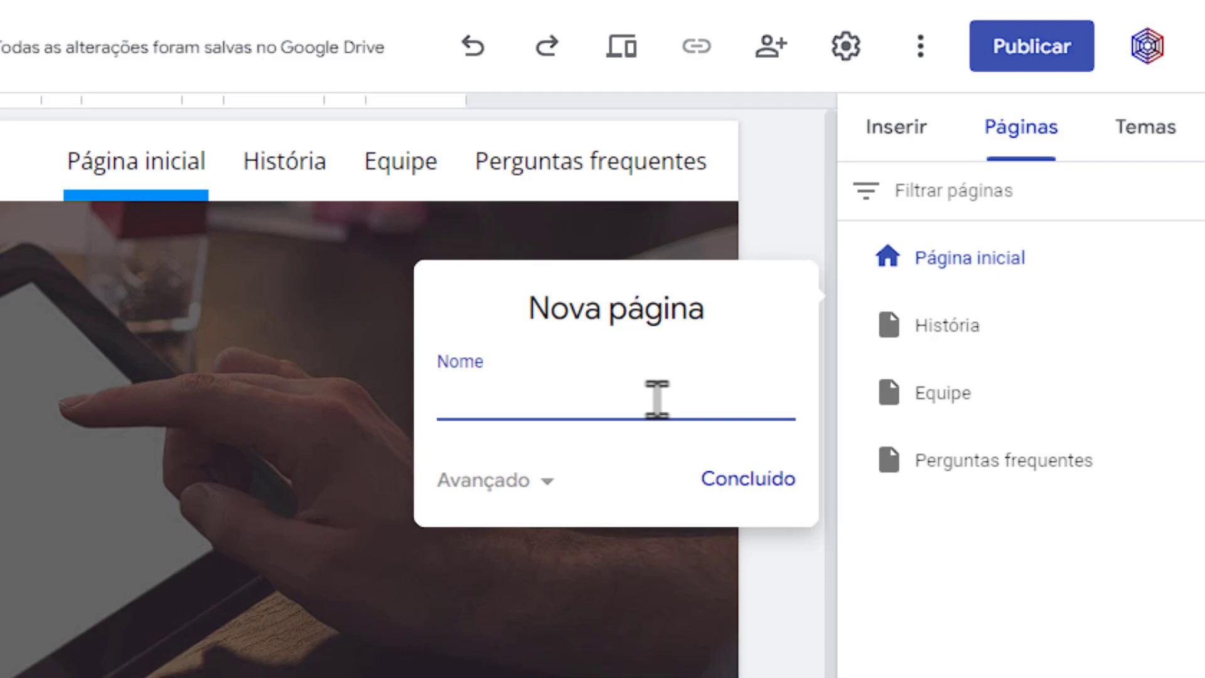
type("Sobre")
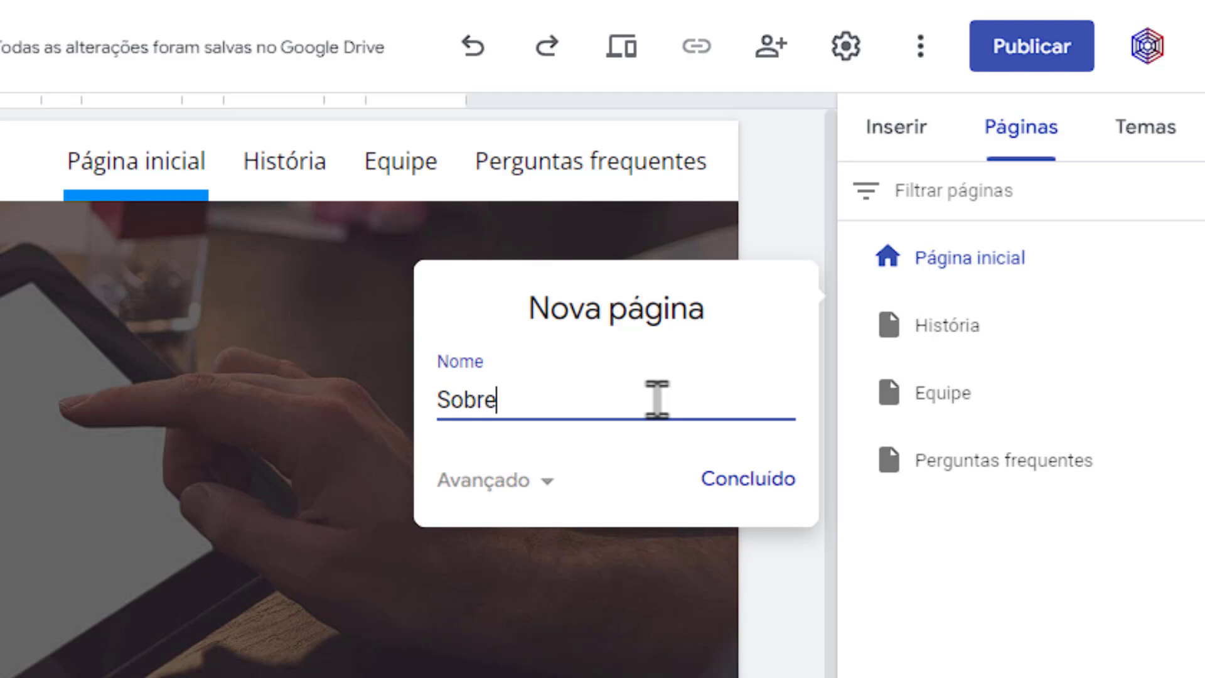
left_click(501, 485)
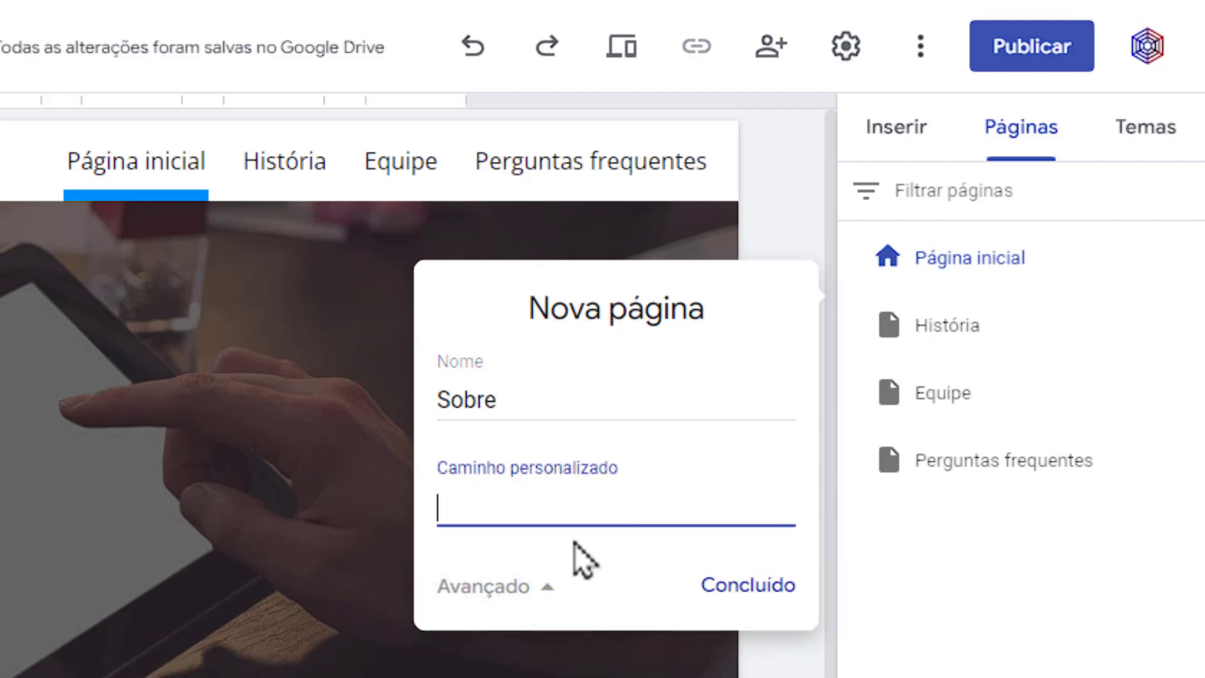
- Try sobre-nos and historia as example custom paths for the new page
type("son")
type("re-nos")
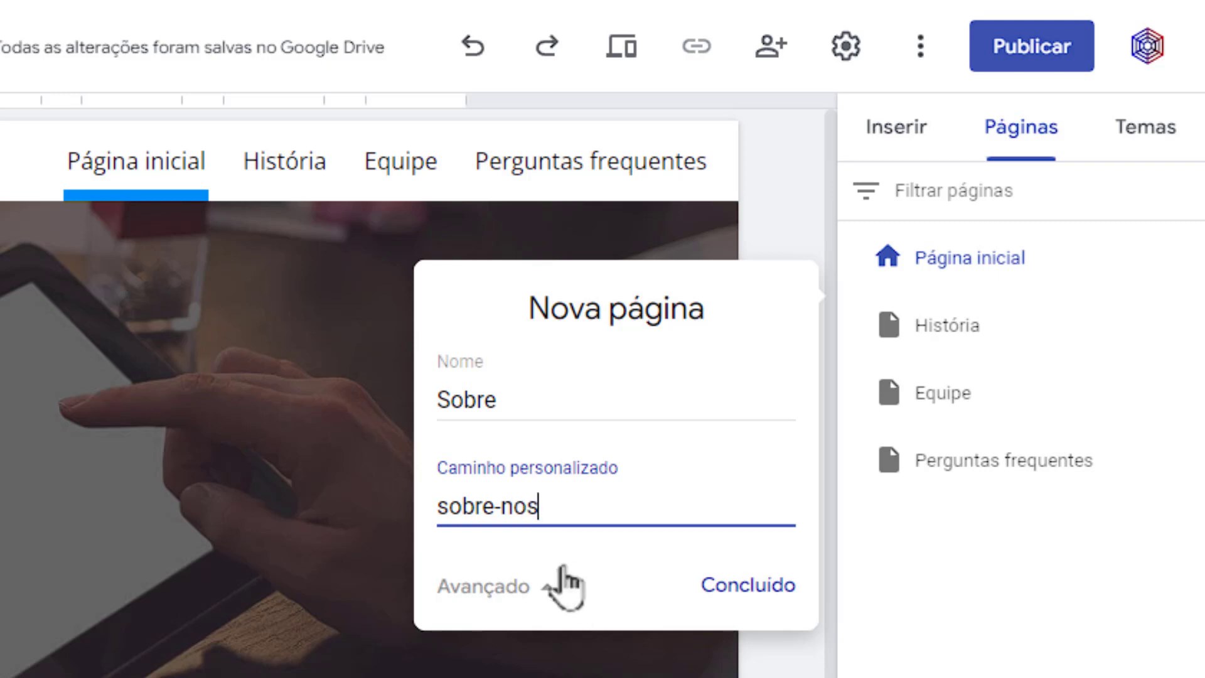
left_click_drag(538, 506, 409, 508)
type("hostorio")
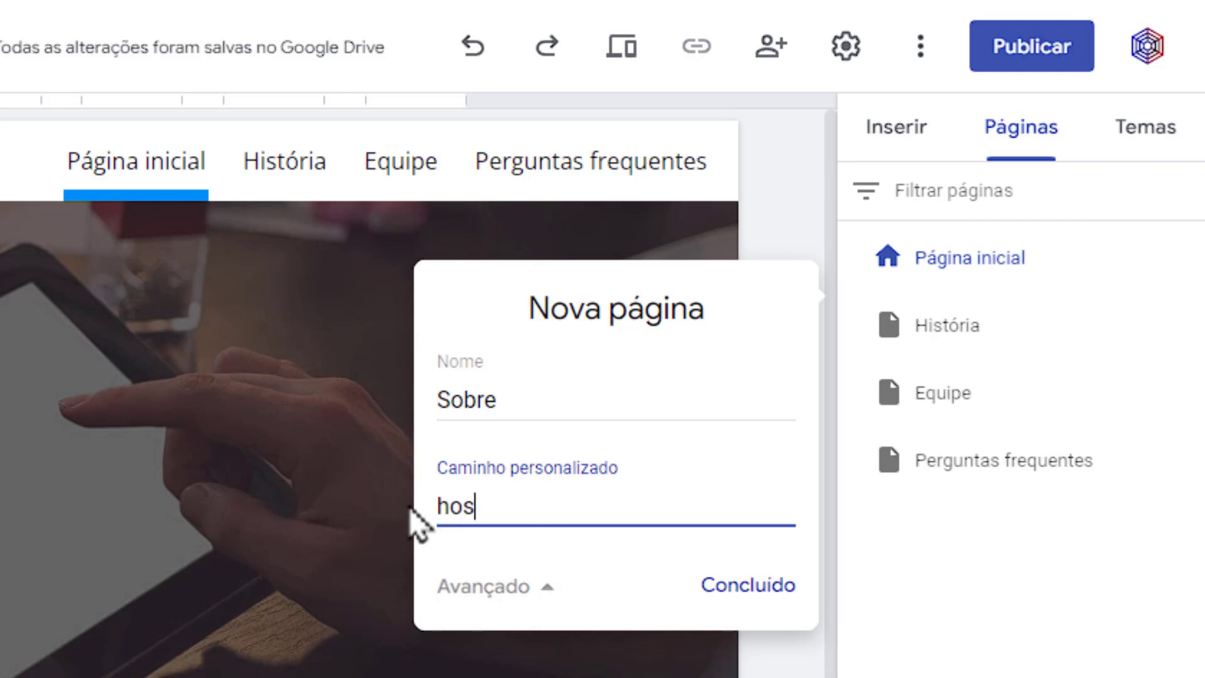
key("BackSpace")
type("a")
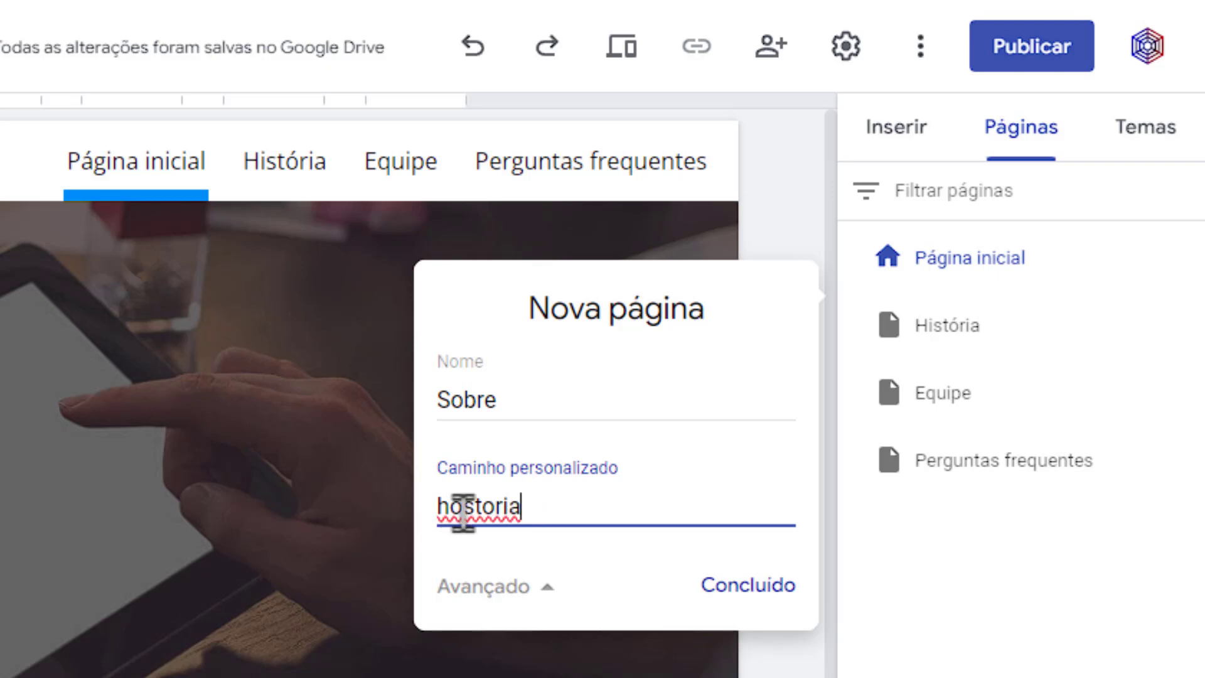
left_click(461, 506)
key("BackSpace")
type("i")
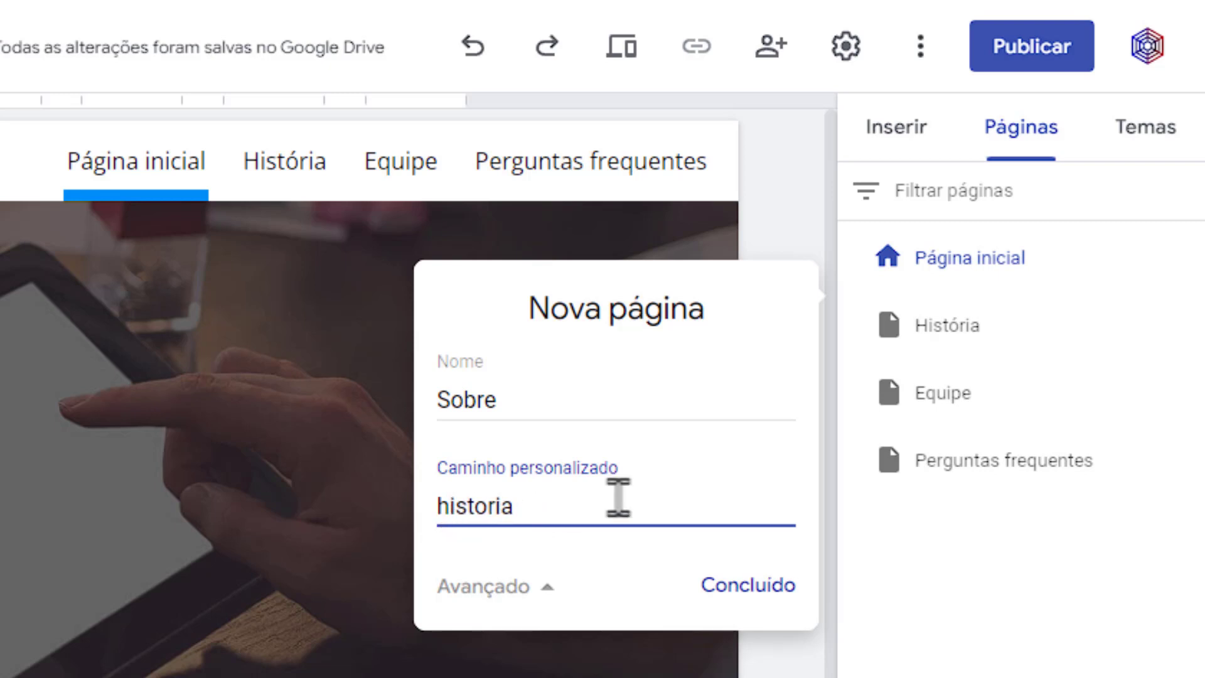
left_click(618, 497)
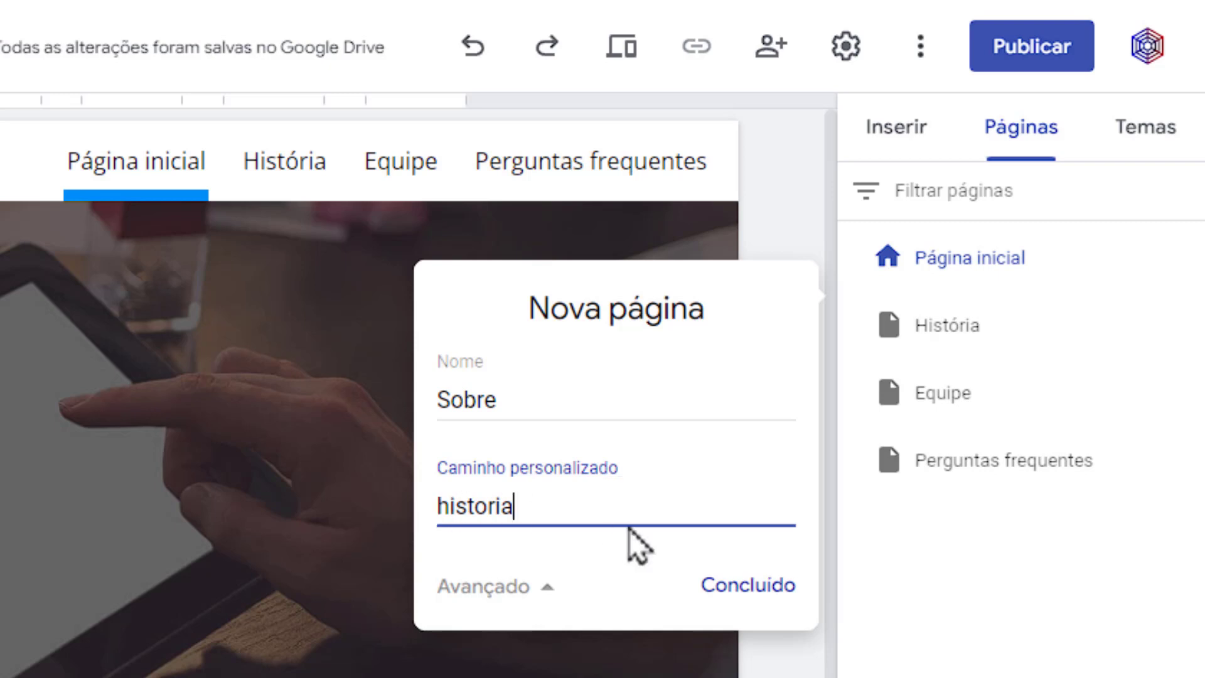
- Set the new page's custom path to equipe and create the page
double_click(496, 505)
type("equipe")
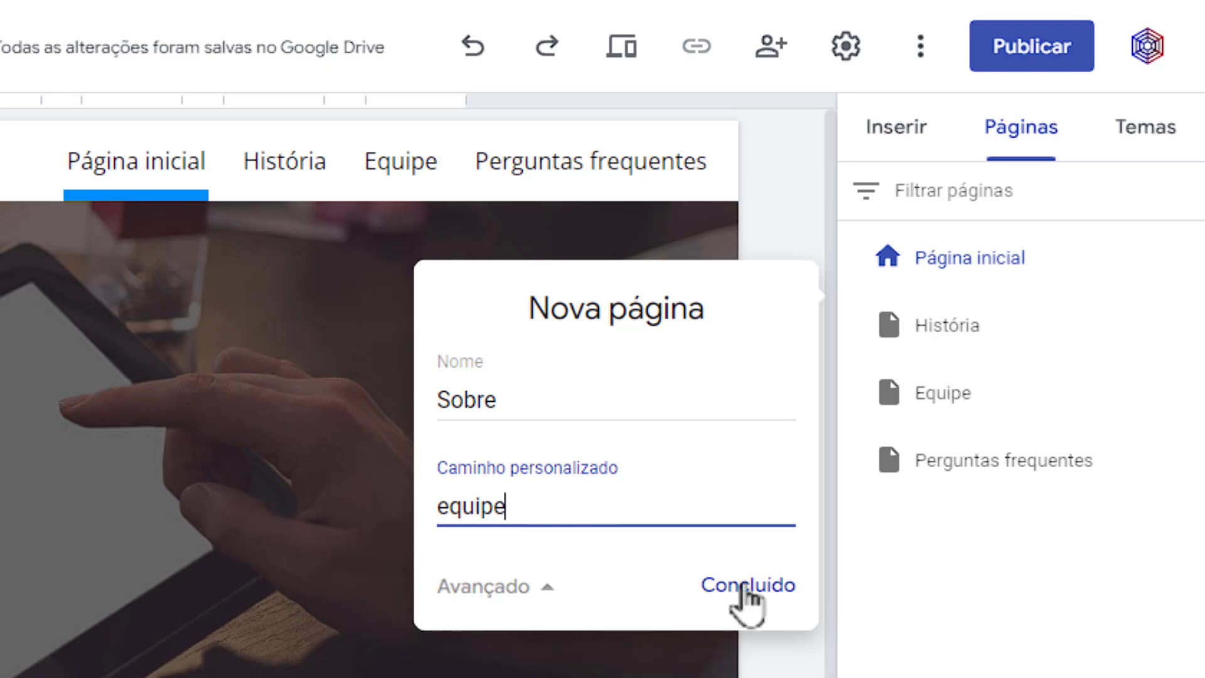
left_click(747, 587)
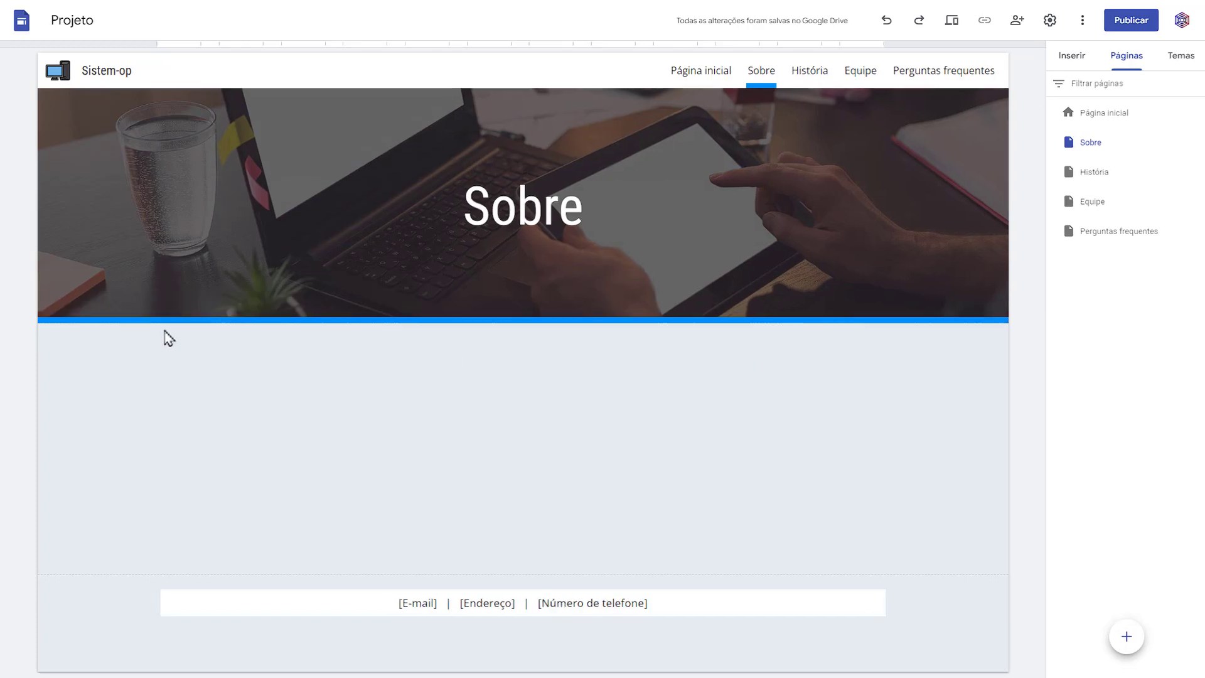
- Try the Banner header type on the Sobre page, and set the header type to Somente título
mouse_move(100, 311)
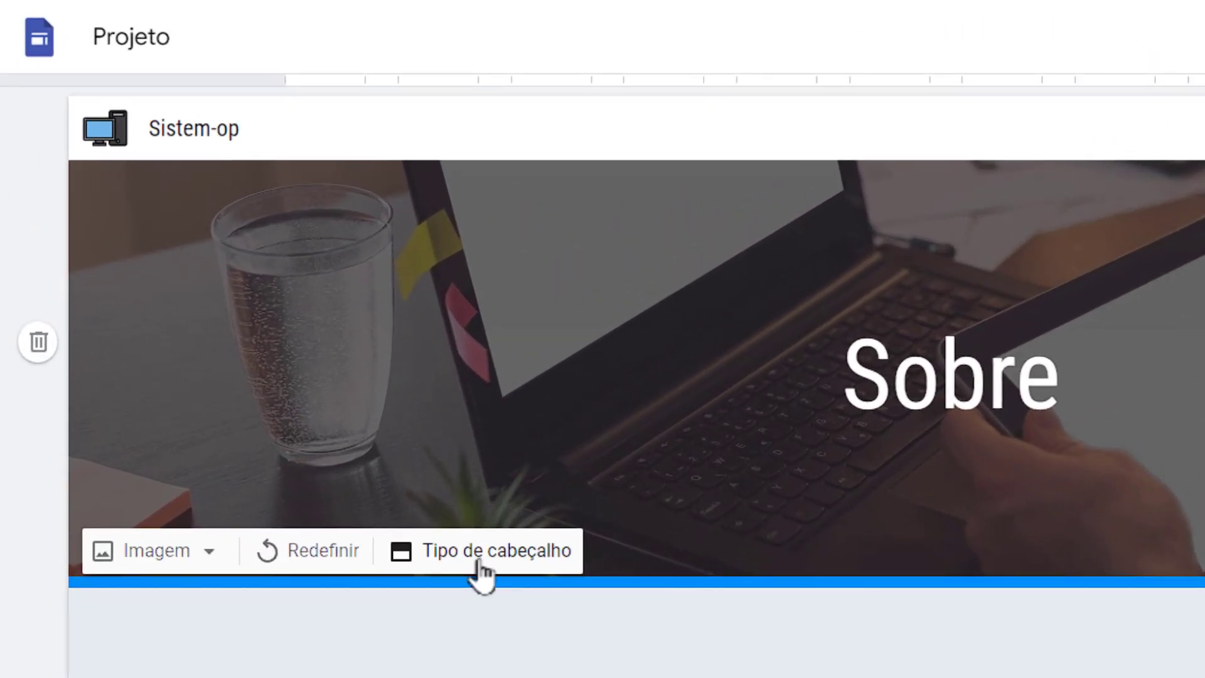
left_click(454, 568)
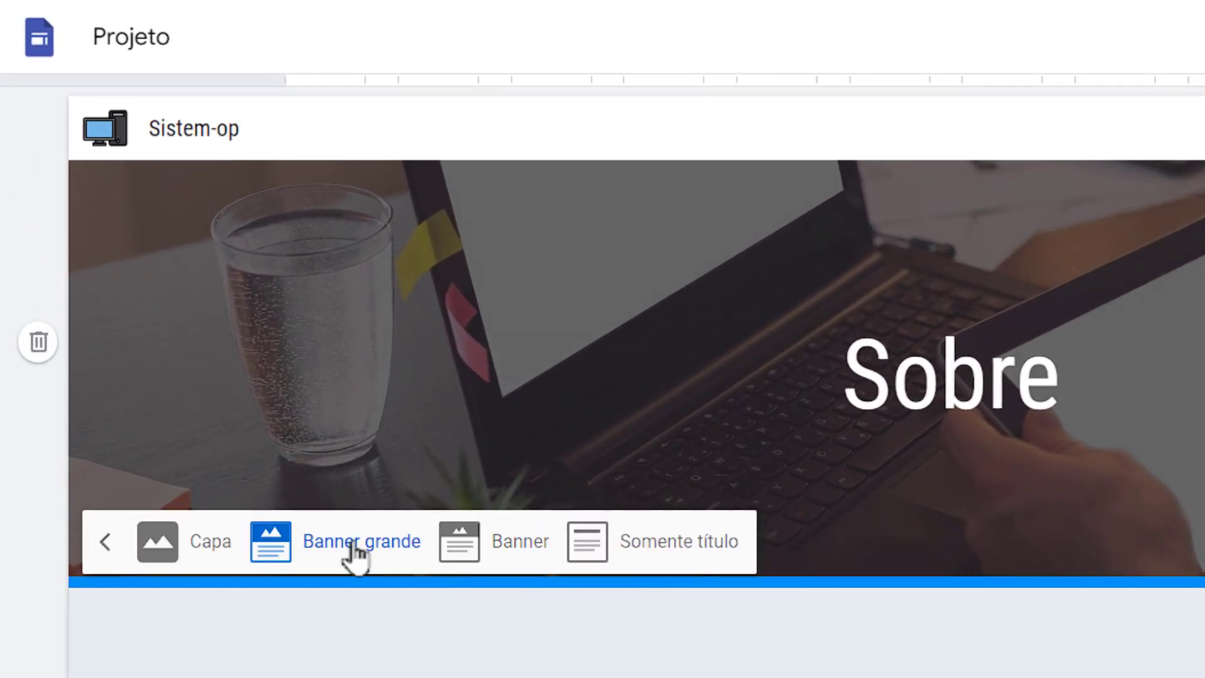
left_click(459, 545)
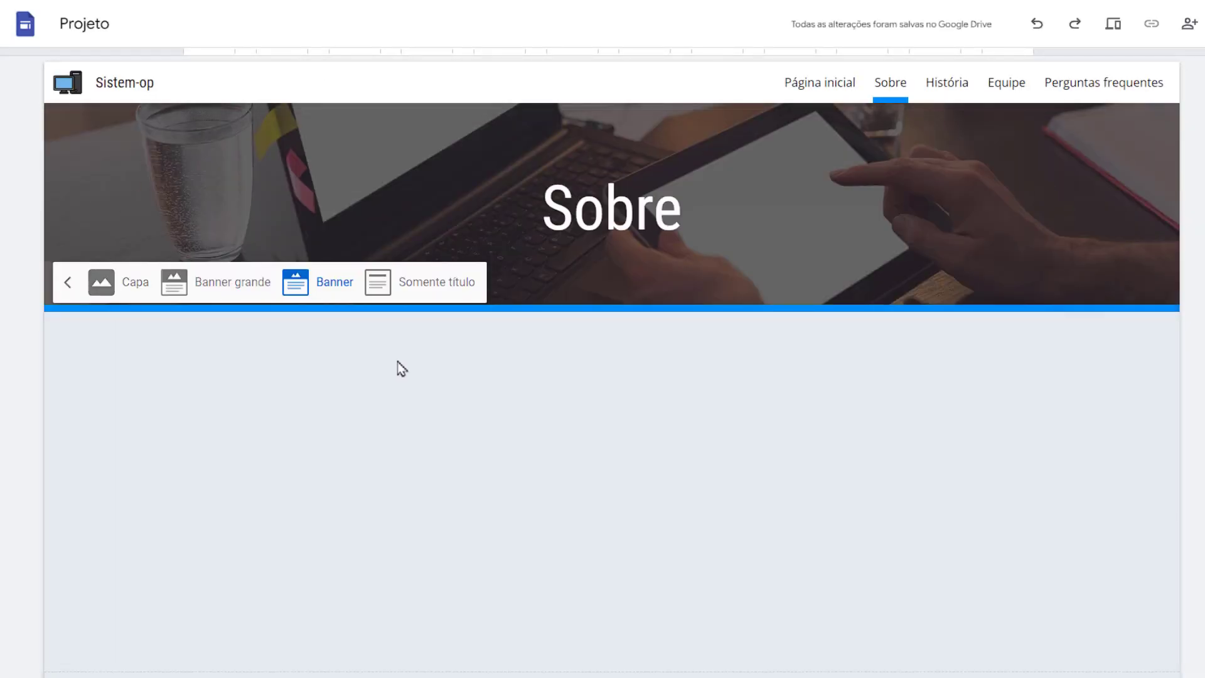
left_click(419, 287)
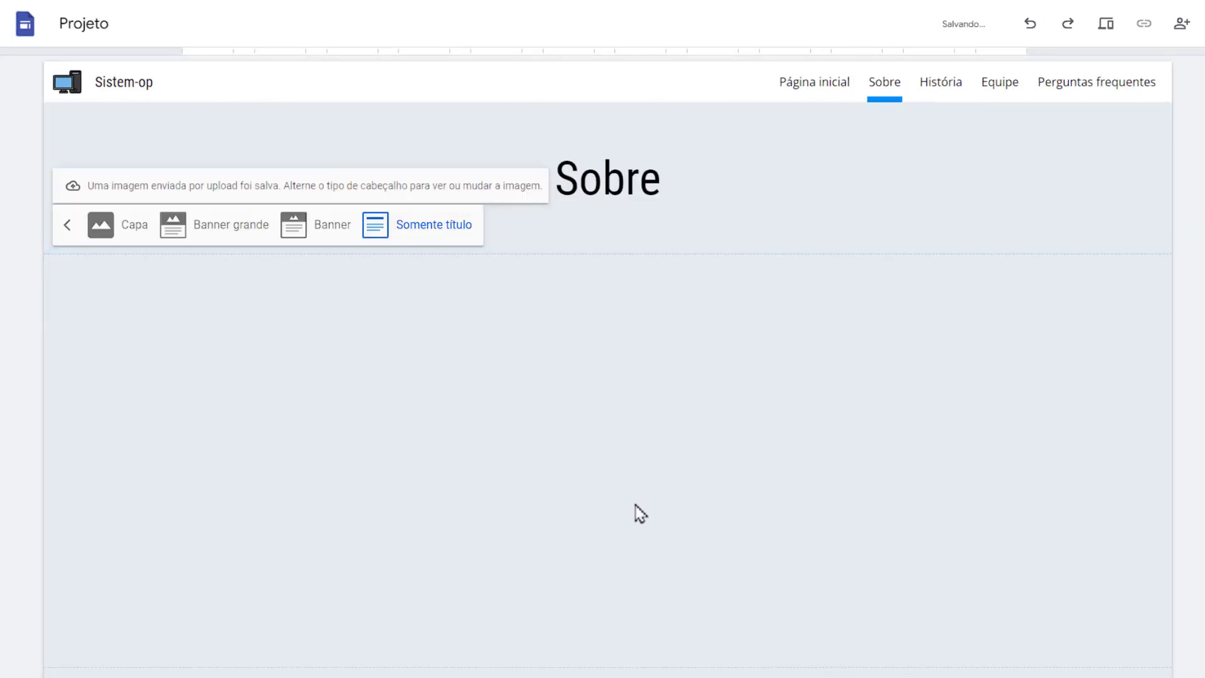
- Extend the Sobre page's heading to read "Sobre nós"
left_click(654, 155)
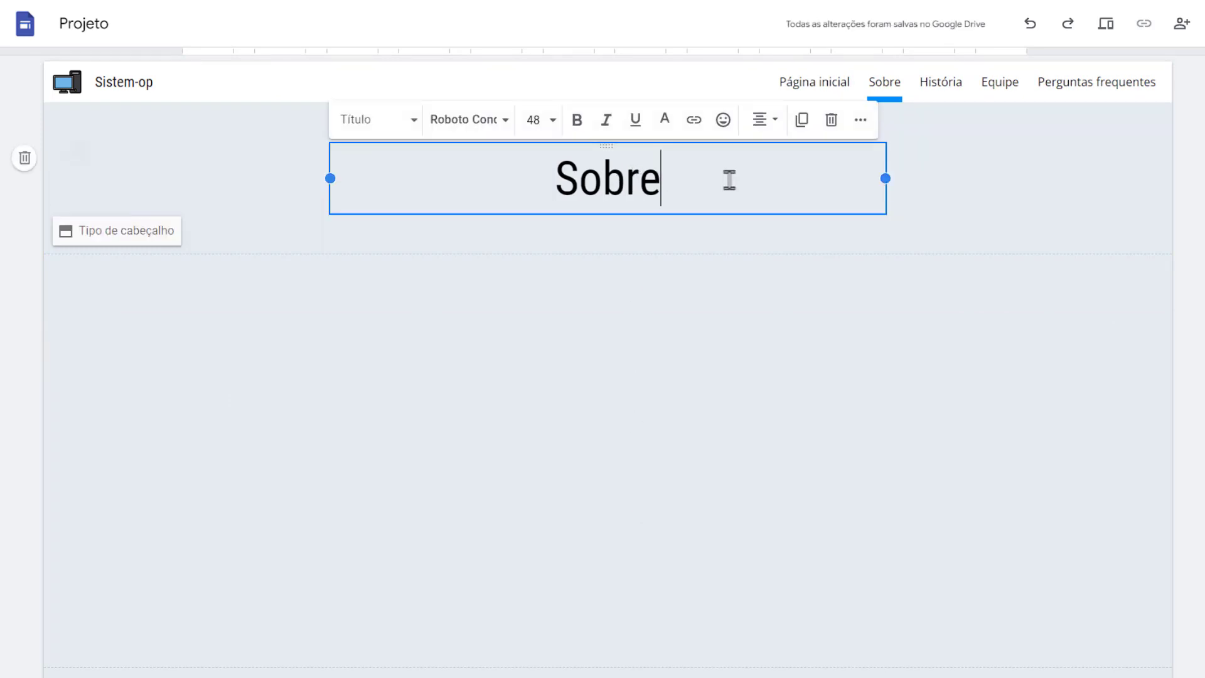
left_click_drag(684, 178, 551, 183)
left_click(691, 179)
type("nós")
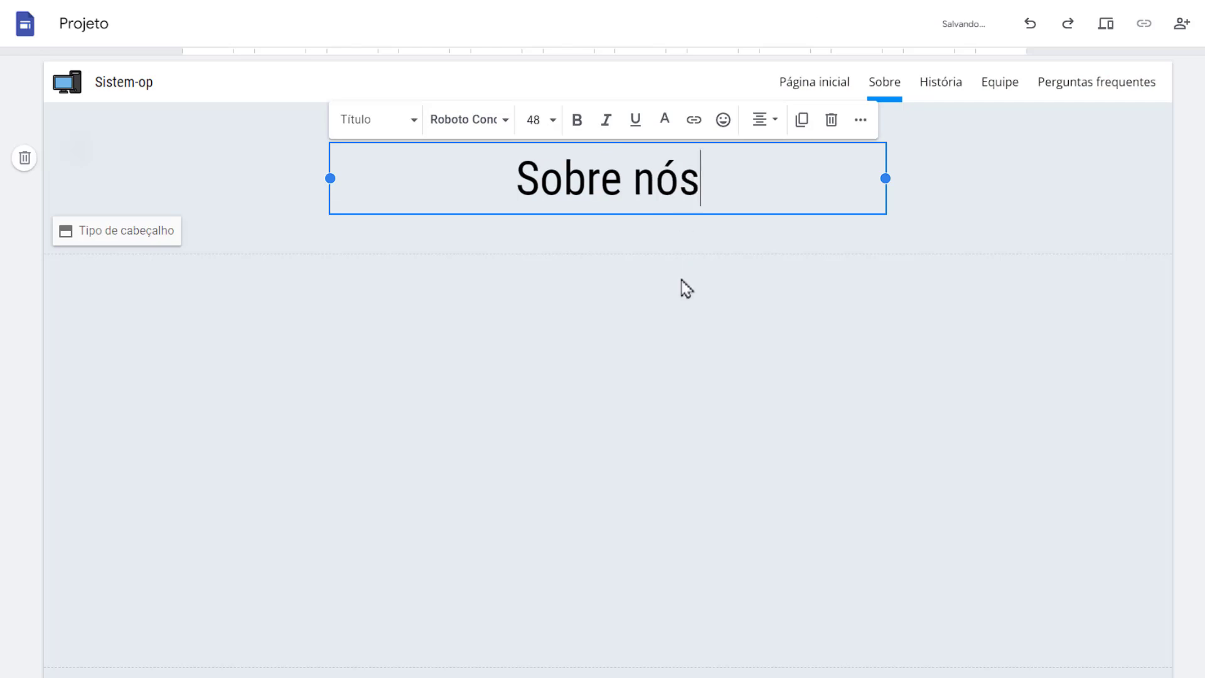
- Try the Capa header type on the Sobre page, and set the header type to Banner grande
left_click(686, 269)
left_click(137, 232)
left_click(130, 236)
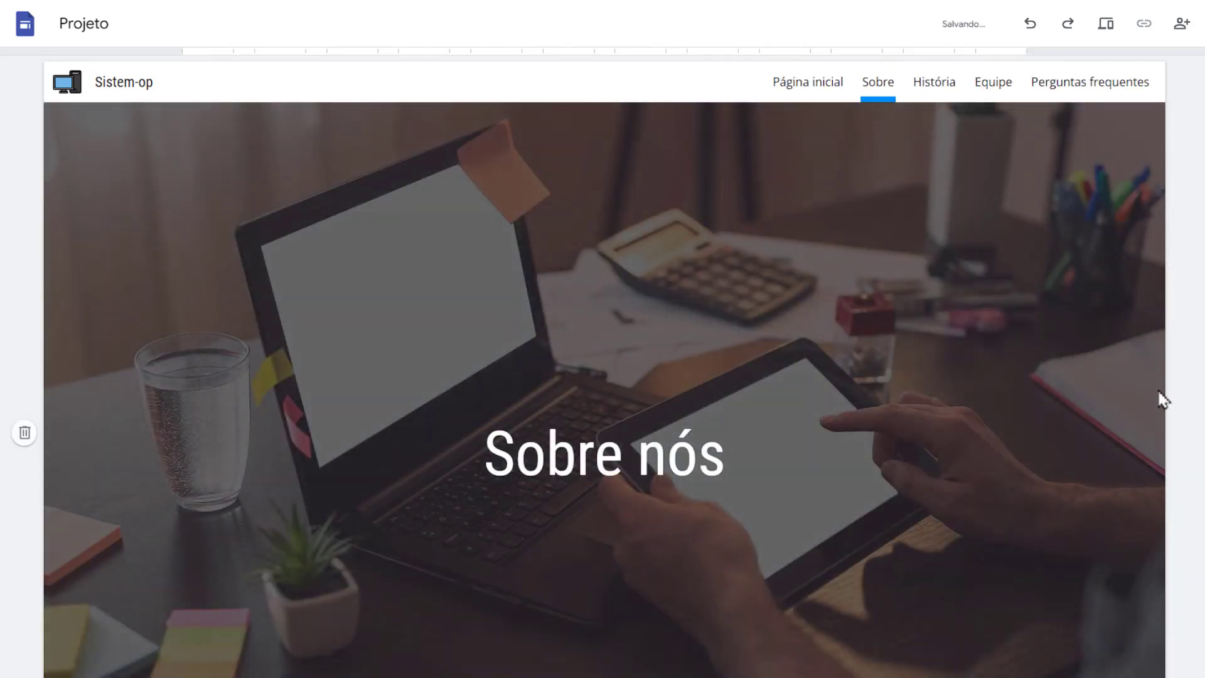
scroll(1162, 401, "down", 3)
scroll(134, 574, "up", 5)
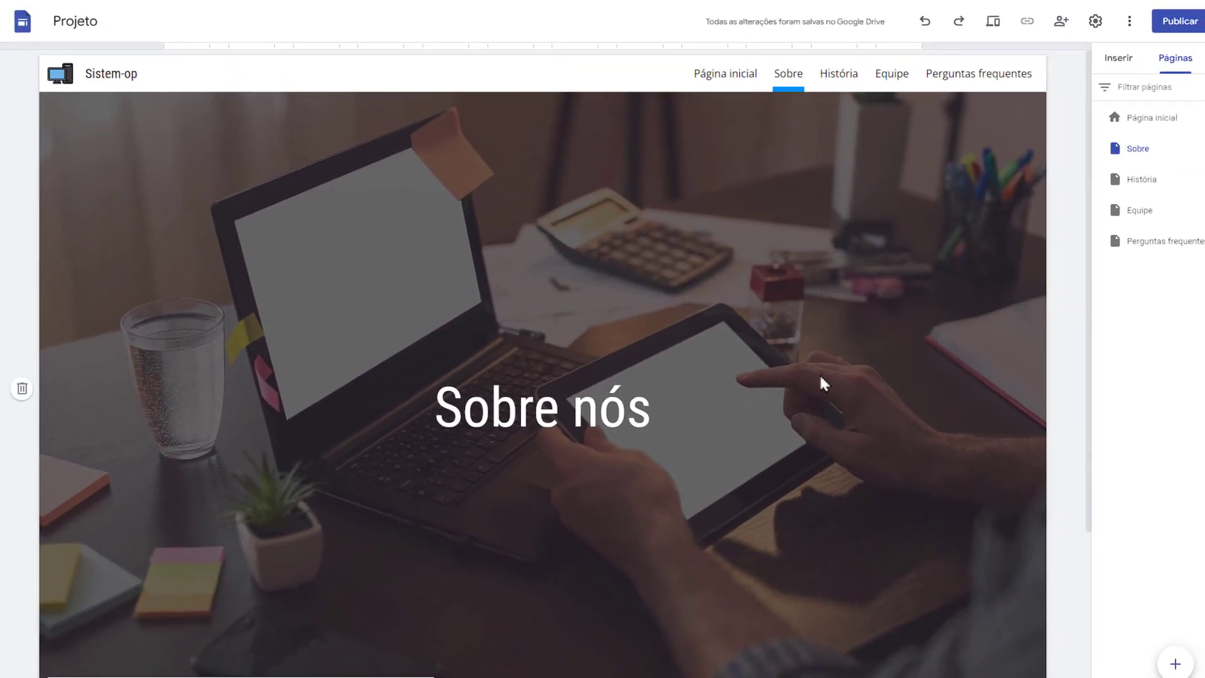
scroll(813, 376, "down", 3)
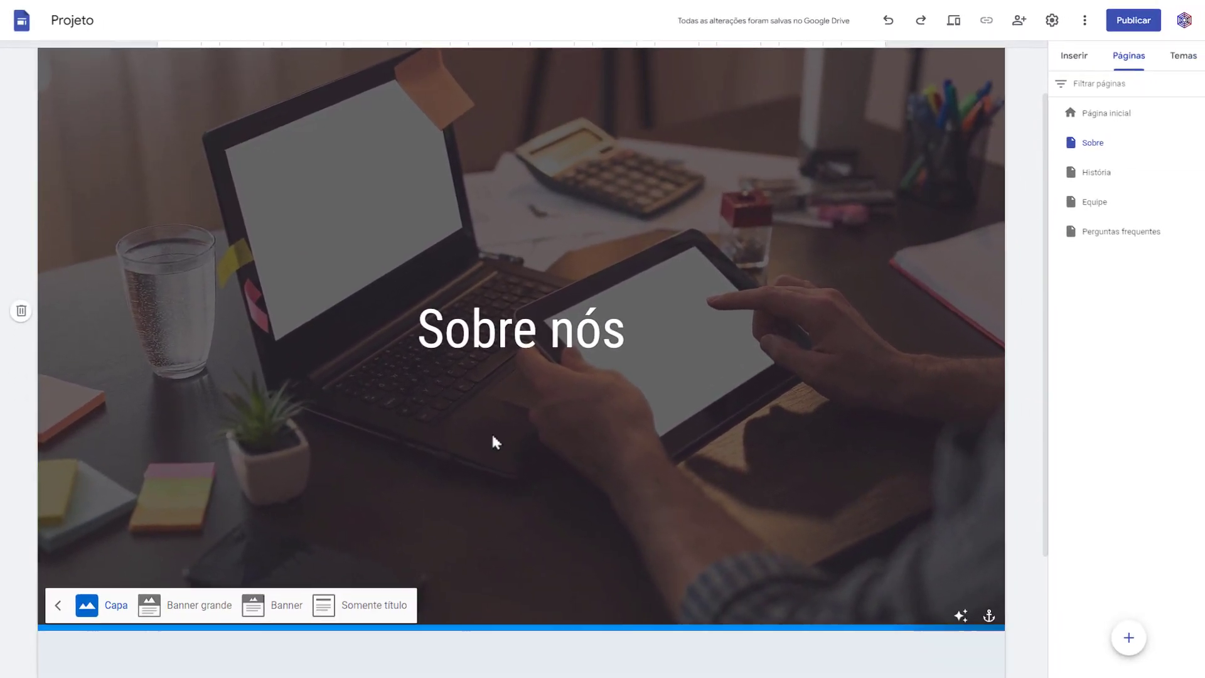
scroll(491, 438, "up", 1)
scroll(491, 438, "down", 1)
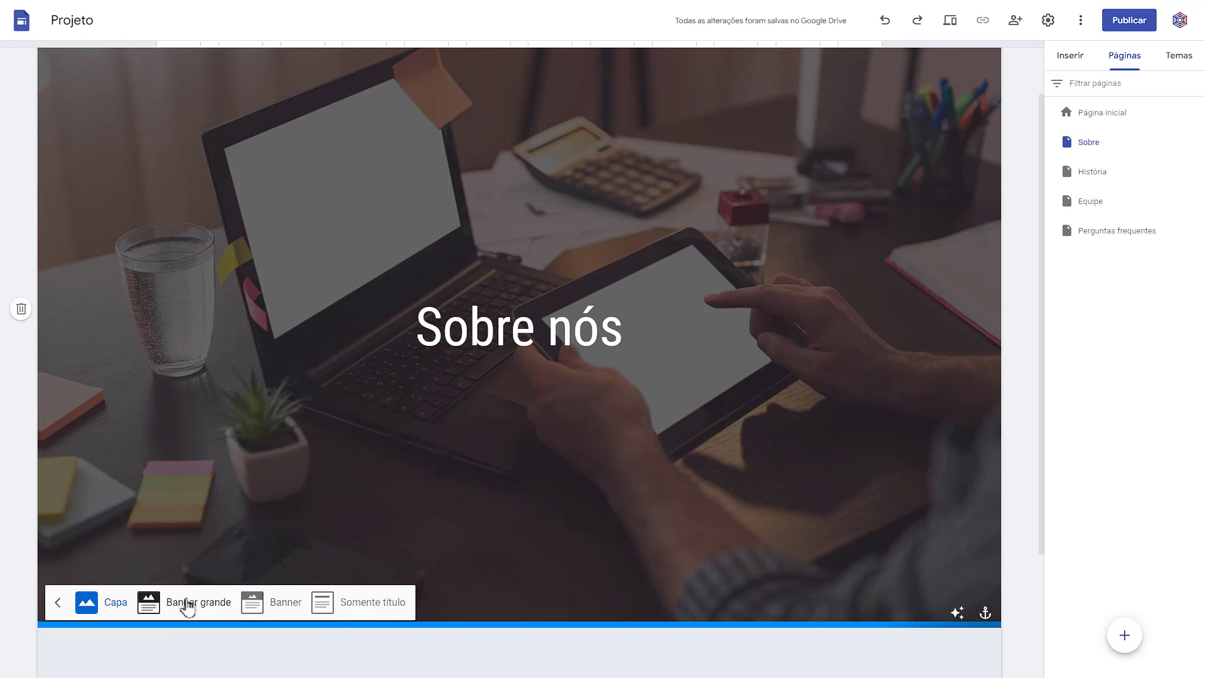
left_click(213, 607)
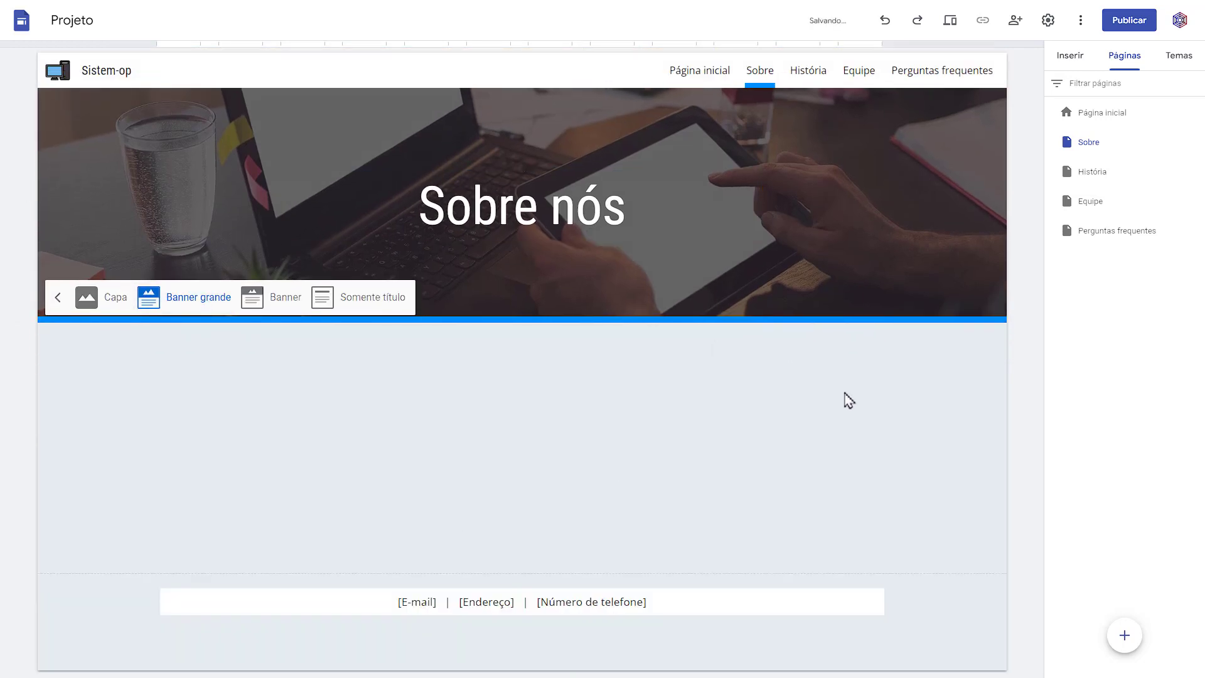
- Open the image selection for the Sobre header and browse the gallery's photos and patterns
mouse_move(817, 164)
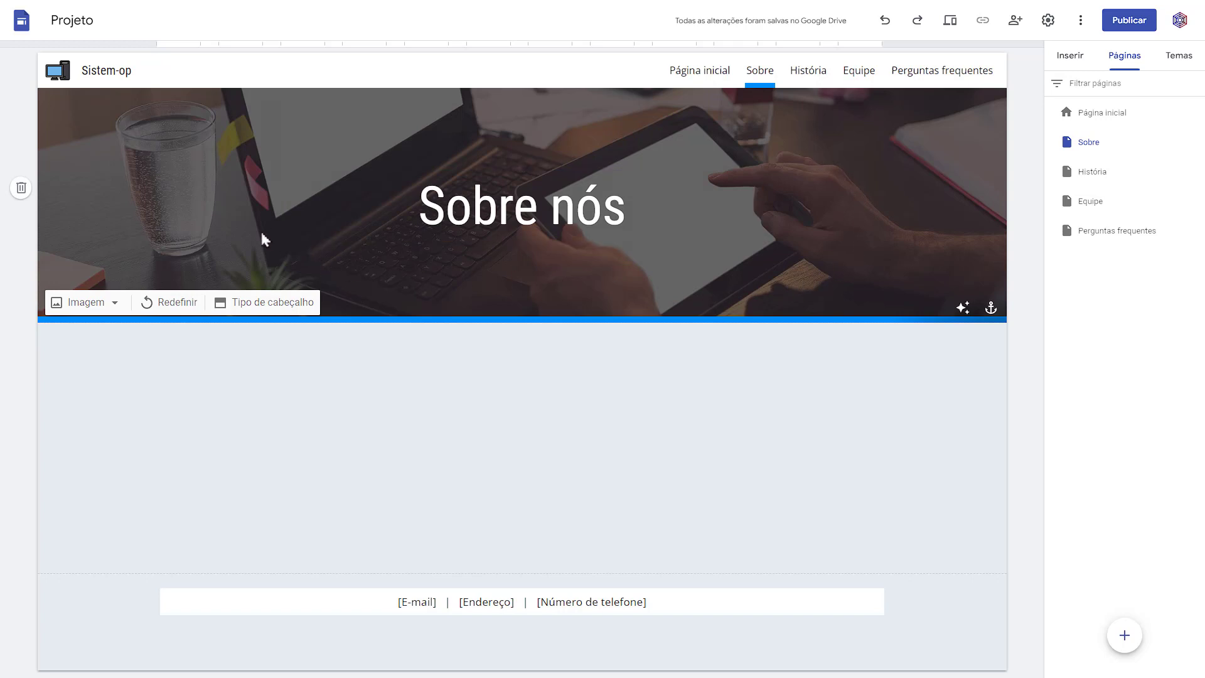
left_click(86, 302)
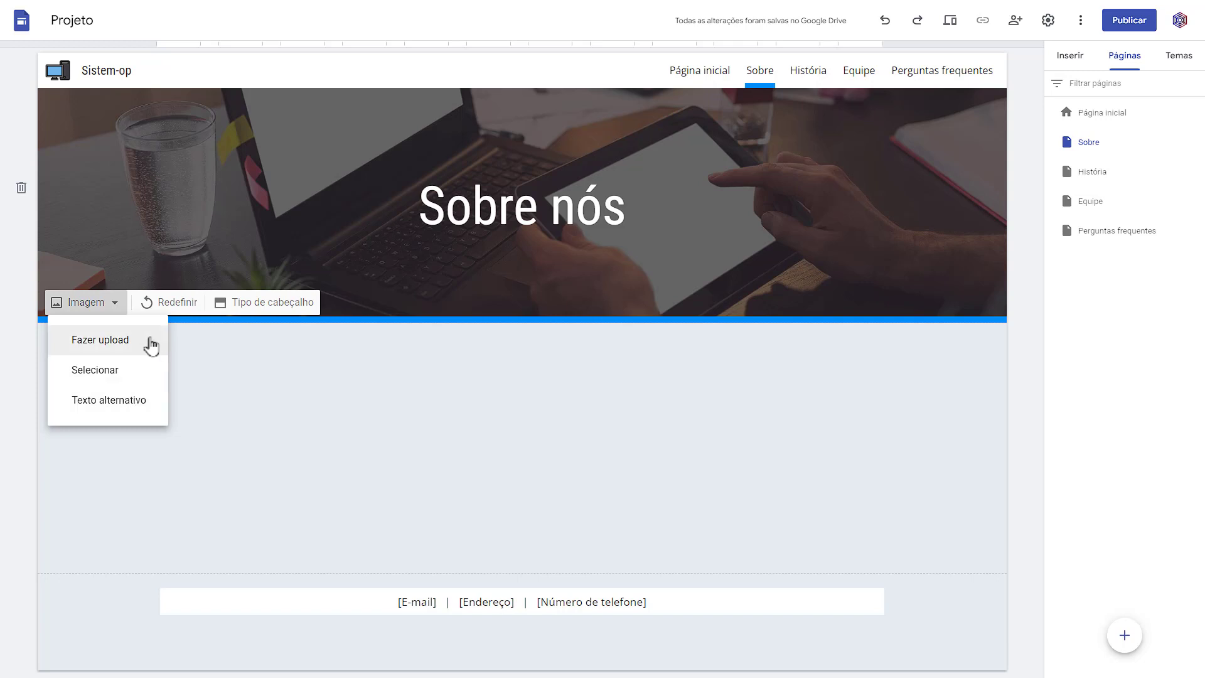
left_click(99, 375)
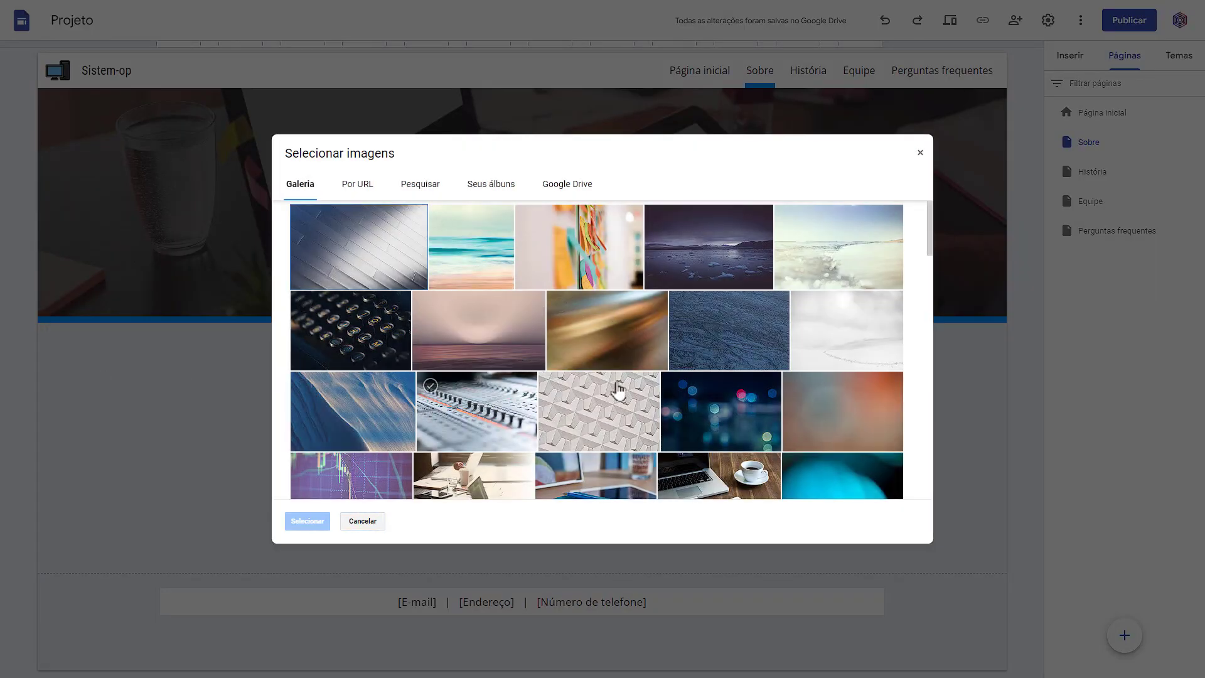
scroll(552, 415, "down", 1)
scroll(552, 416, "down", 10)
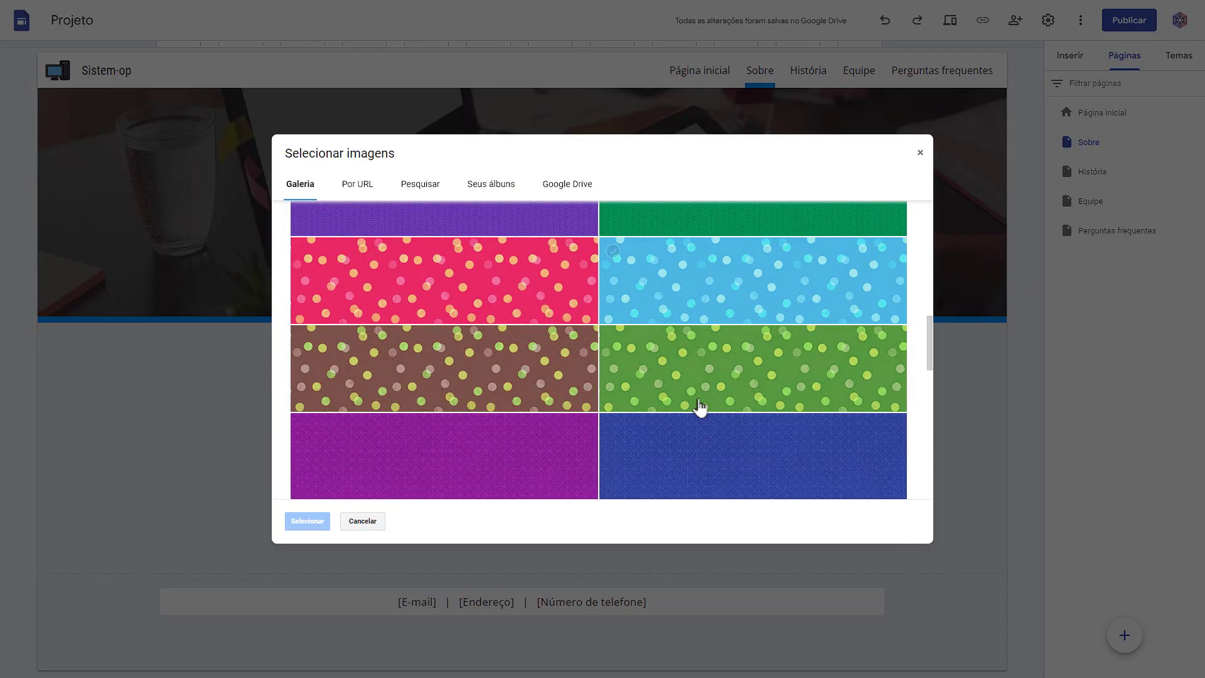
scroll(552, 478, "up", 10)
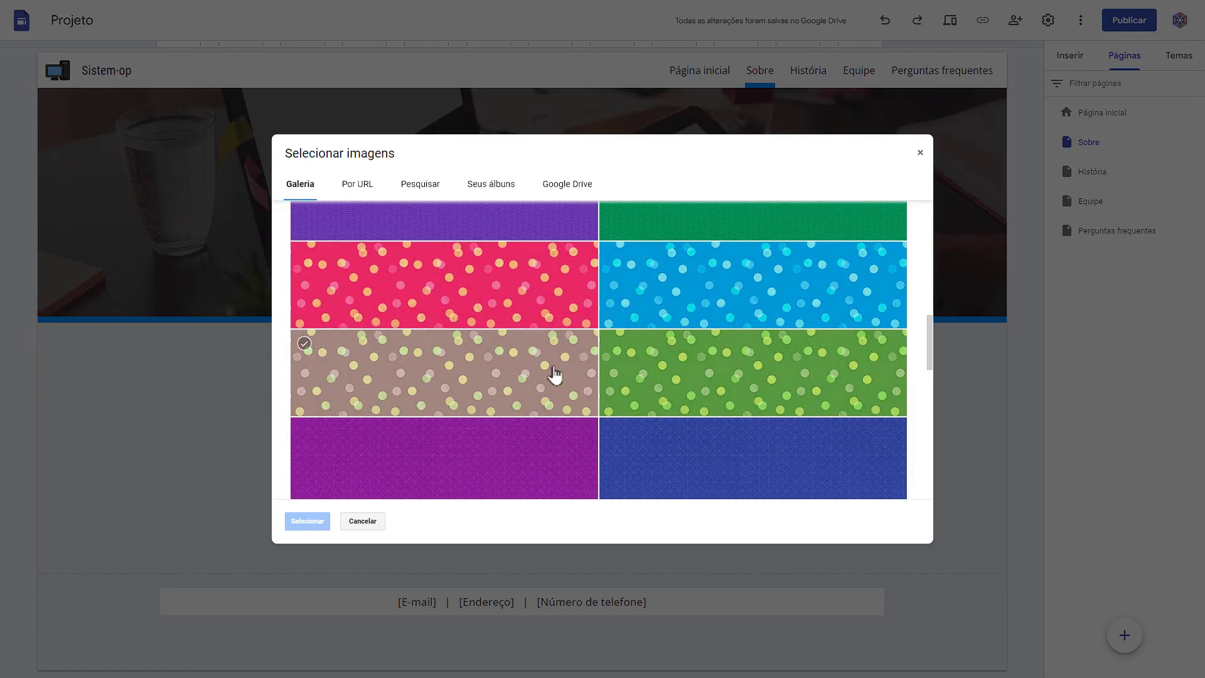
- Examine the URL, web search and Google Drive image sources for the header, and cancel the image selection
left_click(363, 185)
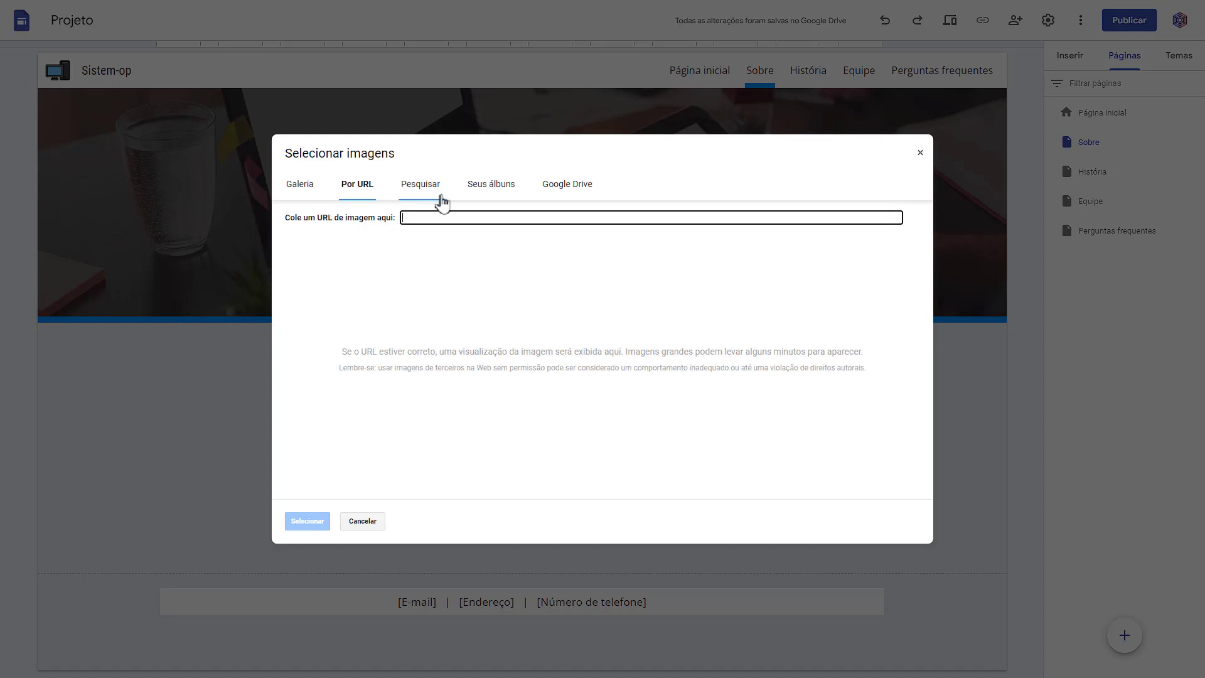
left_click(420, 187)
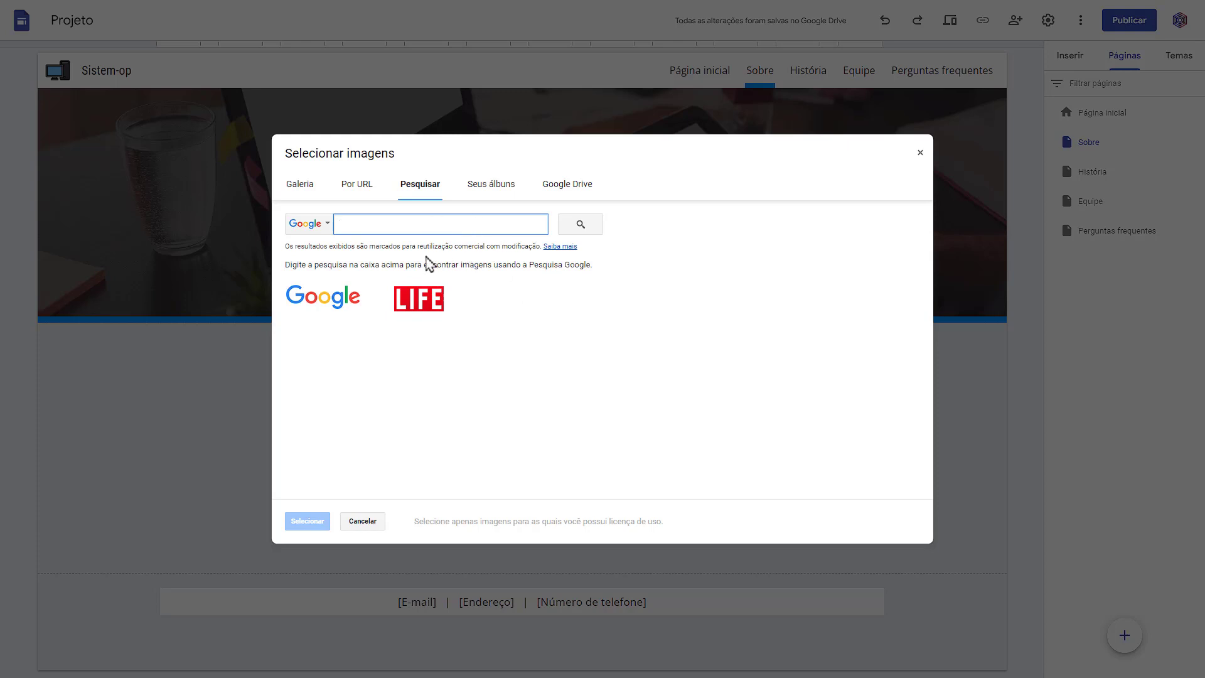
left_click(317, 225)
left_click(325, 227)
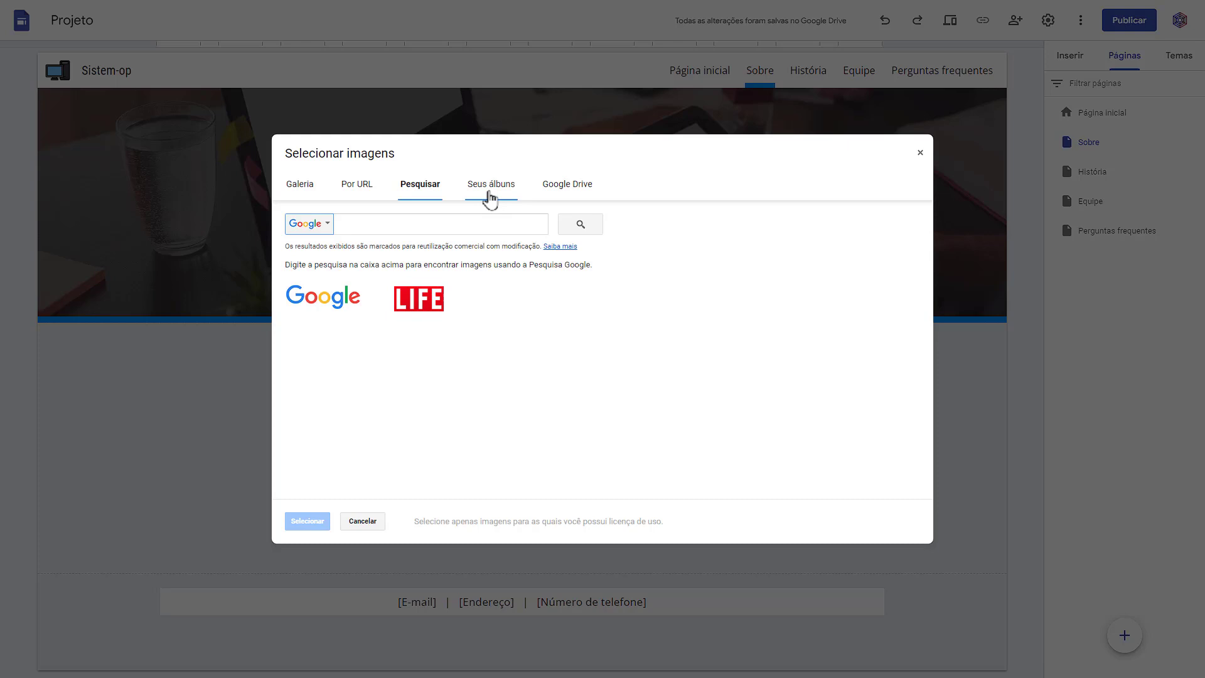
left_click(569, 190)
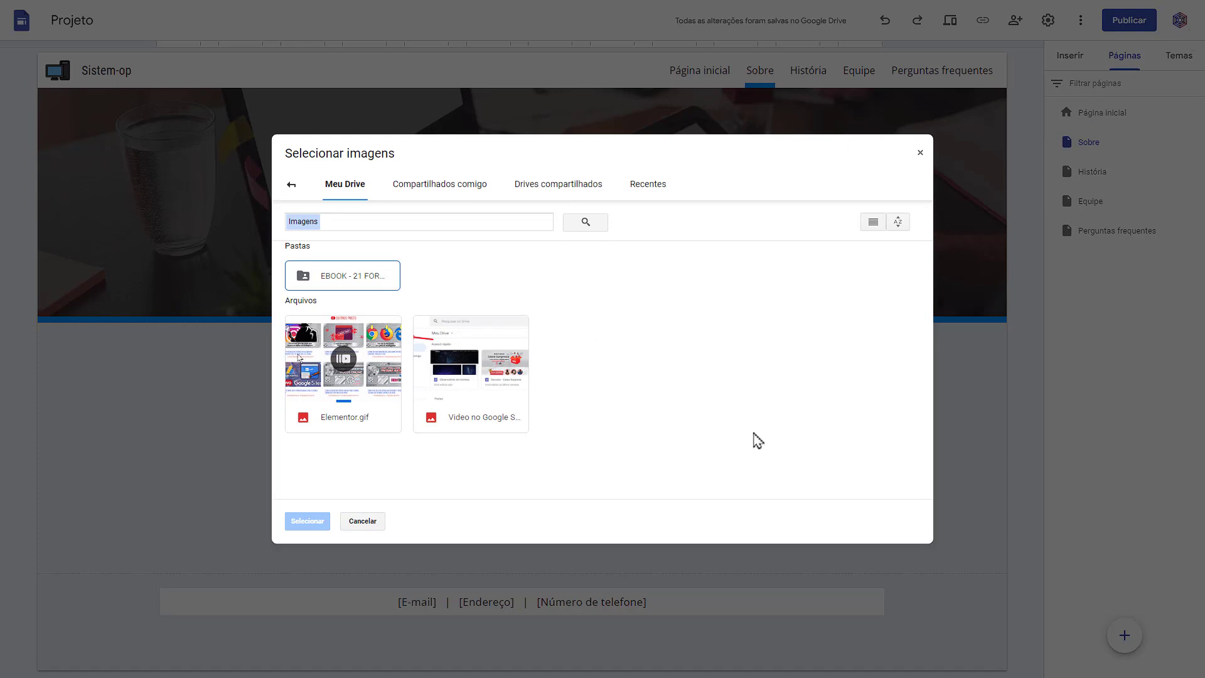
left_click(291, 185)
scroll(550, 358, "down", 1)
scroll(541, 414, "up", 1)
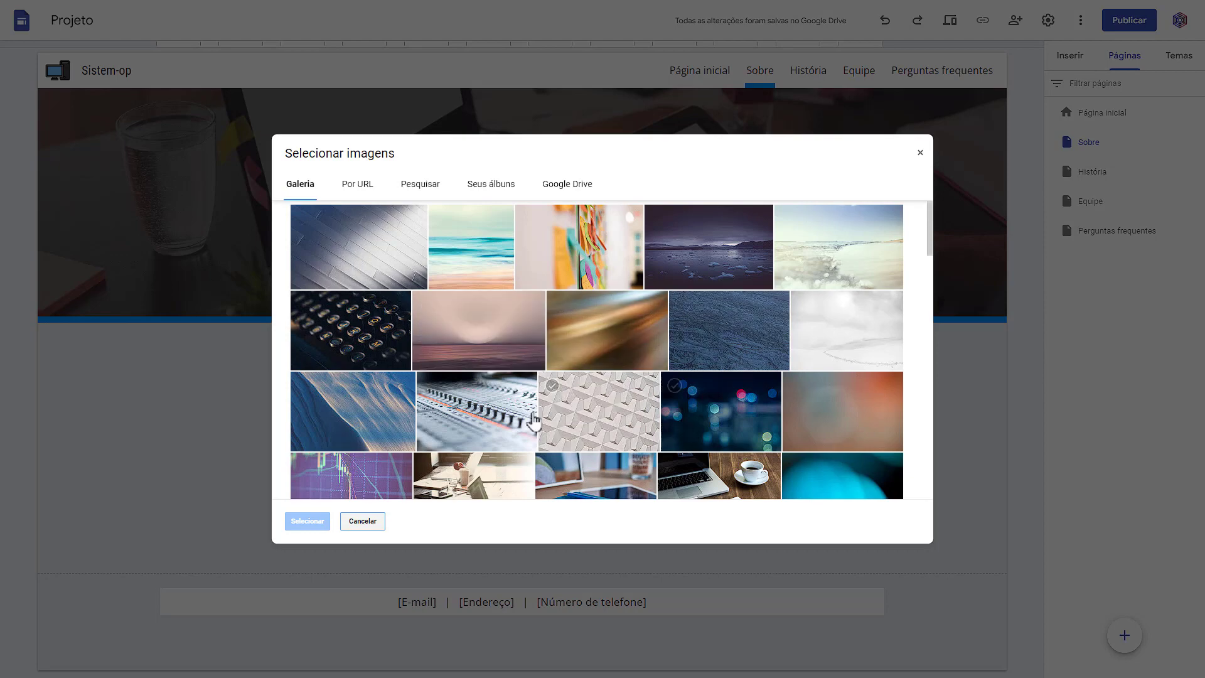
left_click(369, 525)
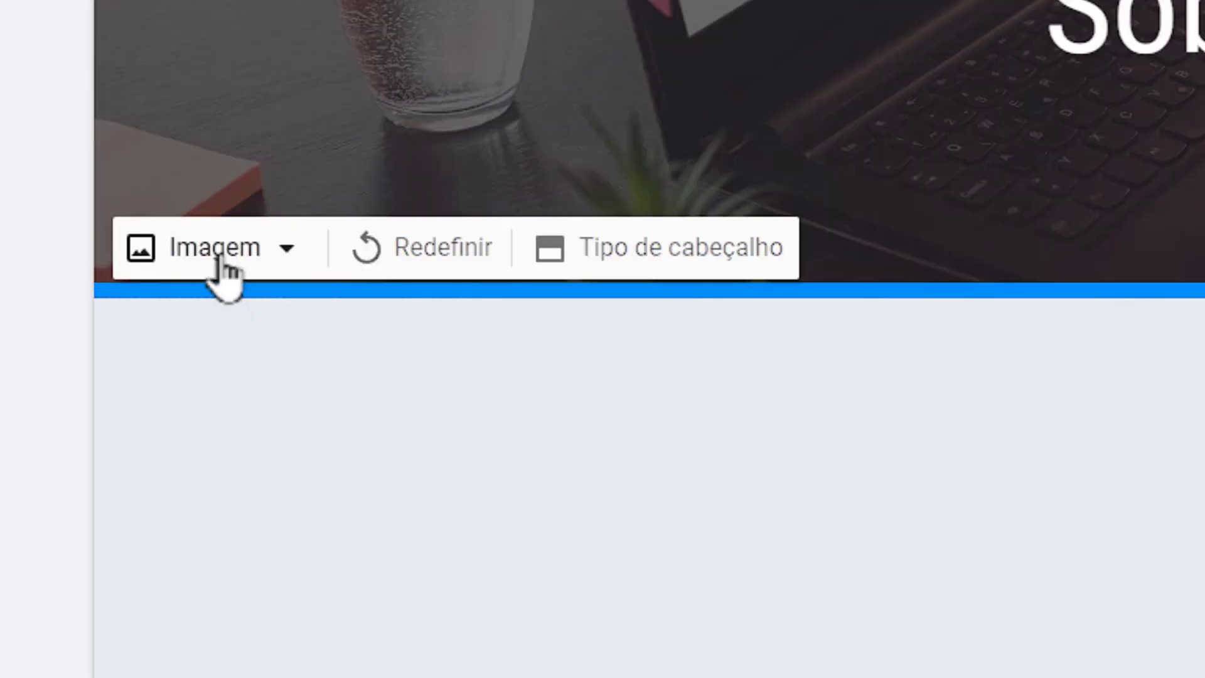
- Upload the PCs image from the Documentos folder as the Sobre page's header image
left_click(86, 304)
left_click(317, 365)
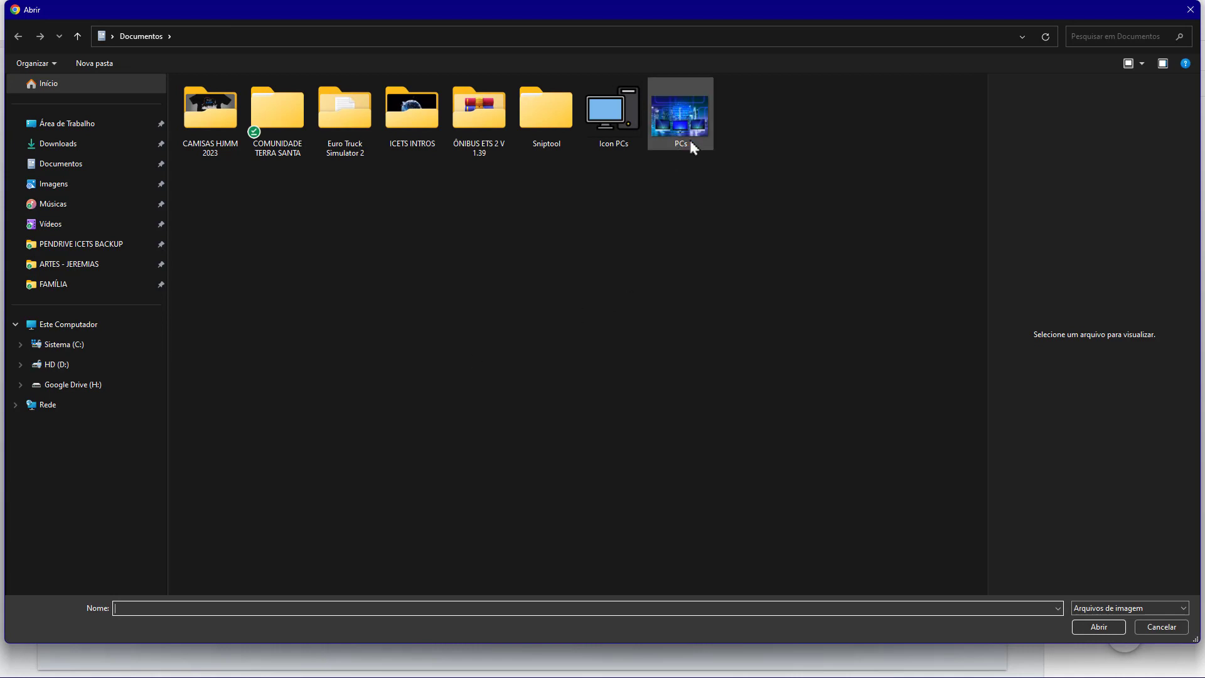
left_click(684, 151)
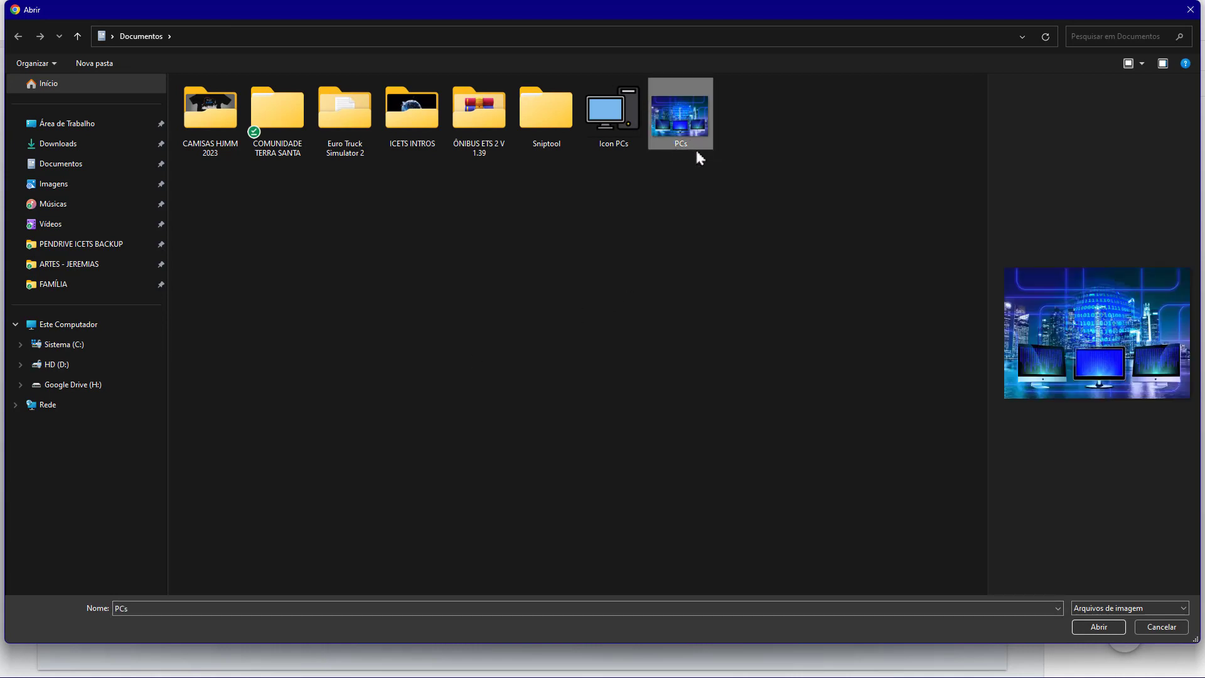
left_click(1098, 627)
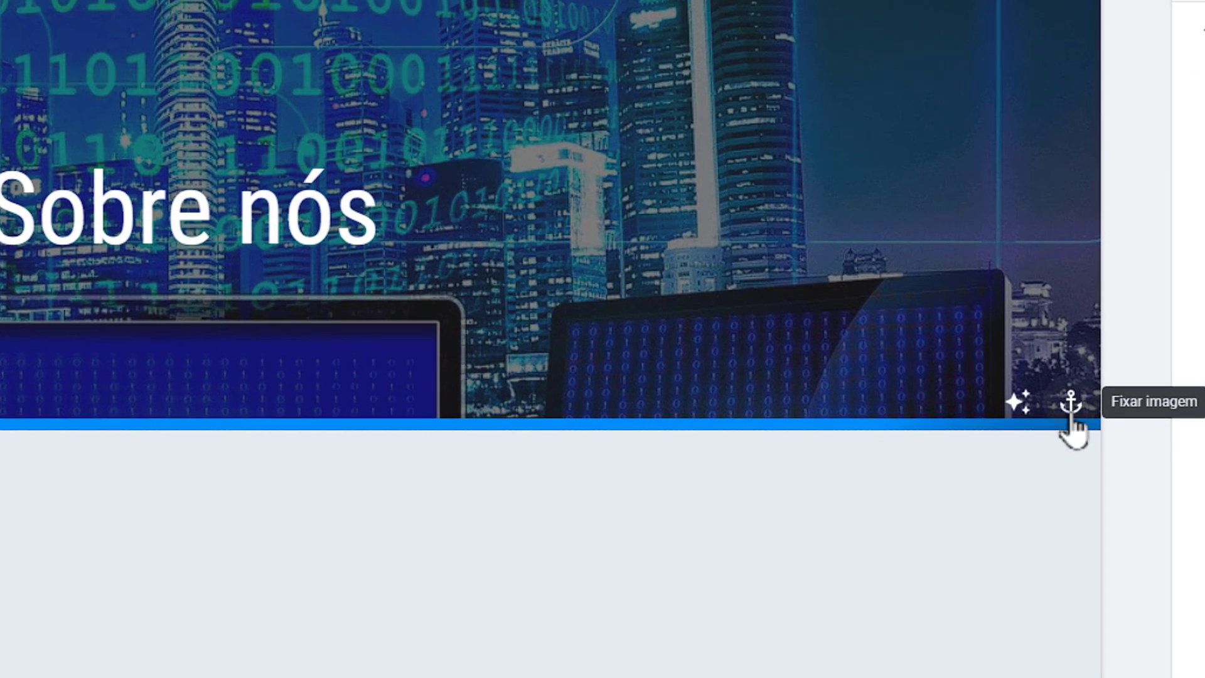
- Try fixing the header image at its top, bottom, left, right and upper-left anchor positions
left_click(1071, 402)
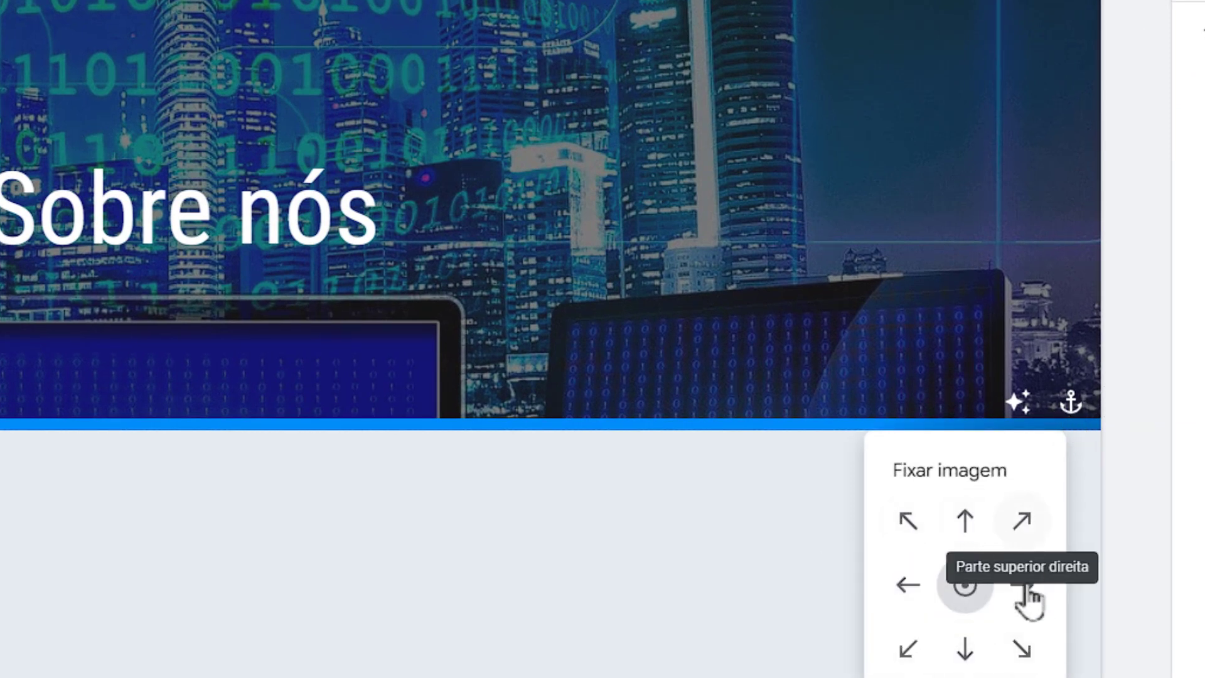
left_click(964, 522)
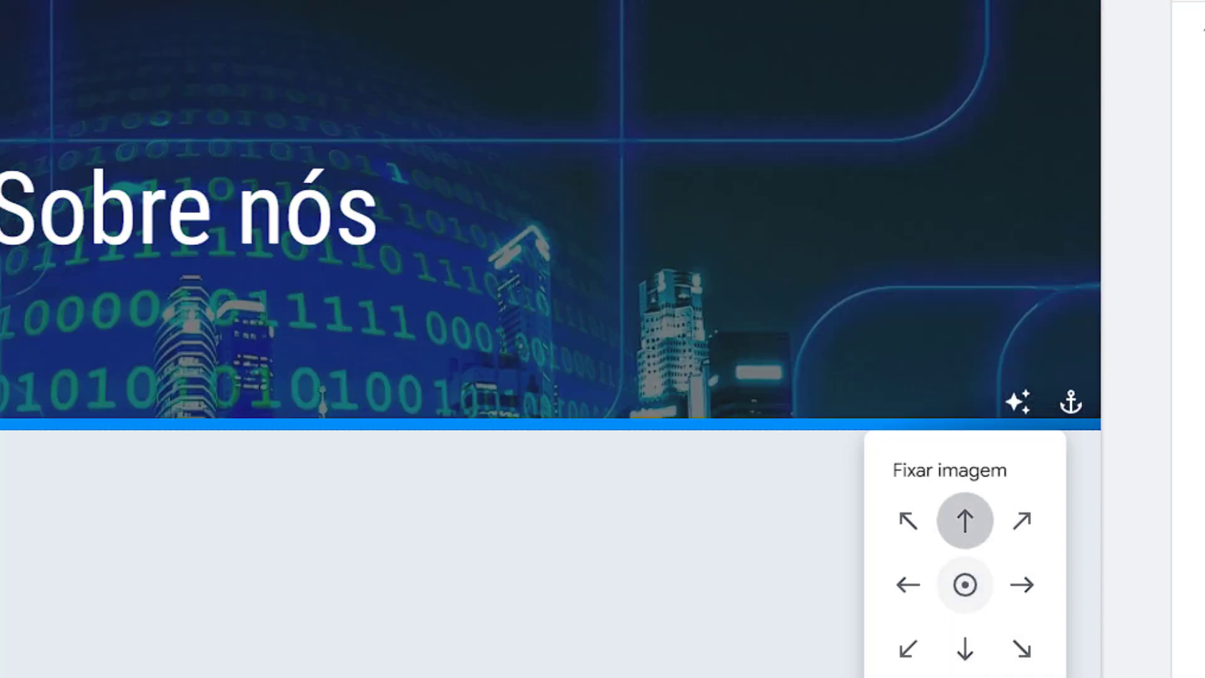
left_click(964, 649)
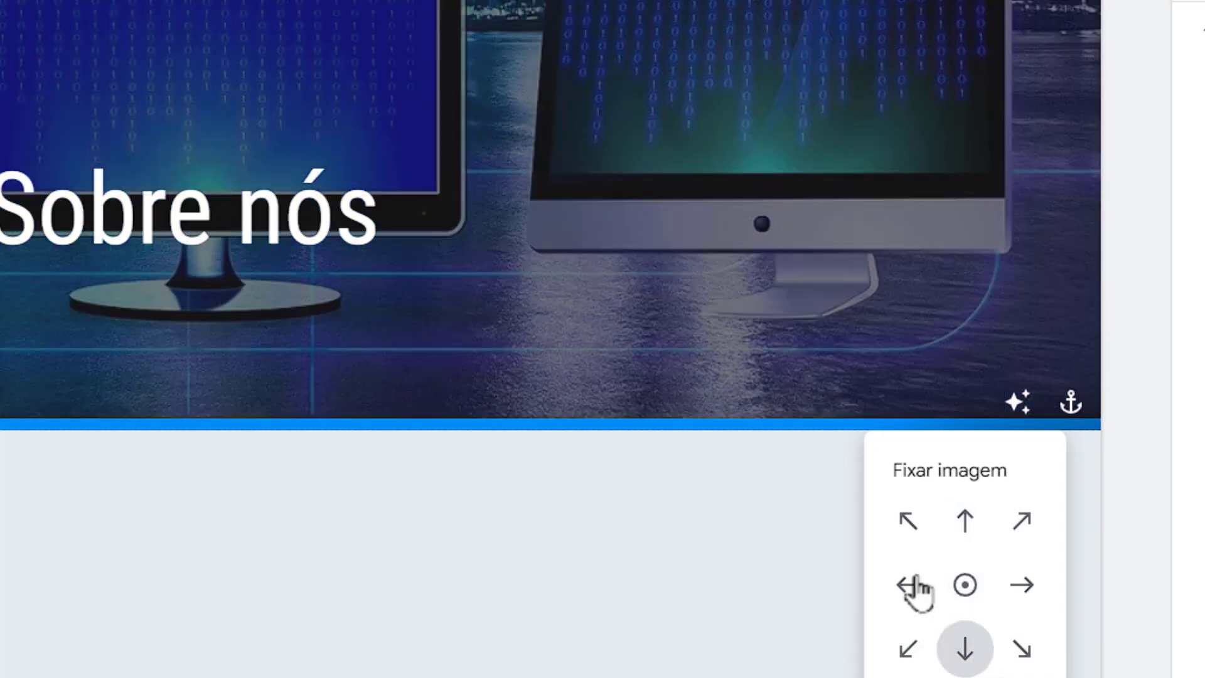
left_click(923, 590)
left_click(1024, 587)
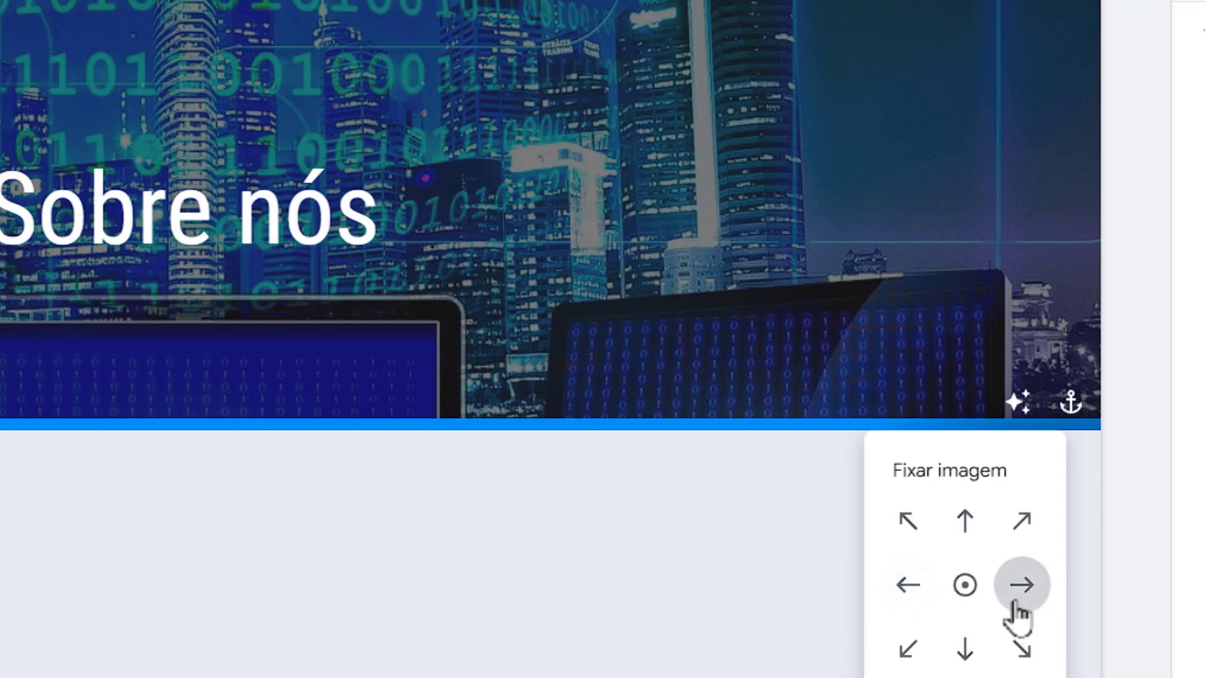
left_click(951, 529)
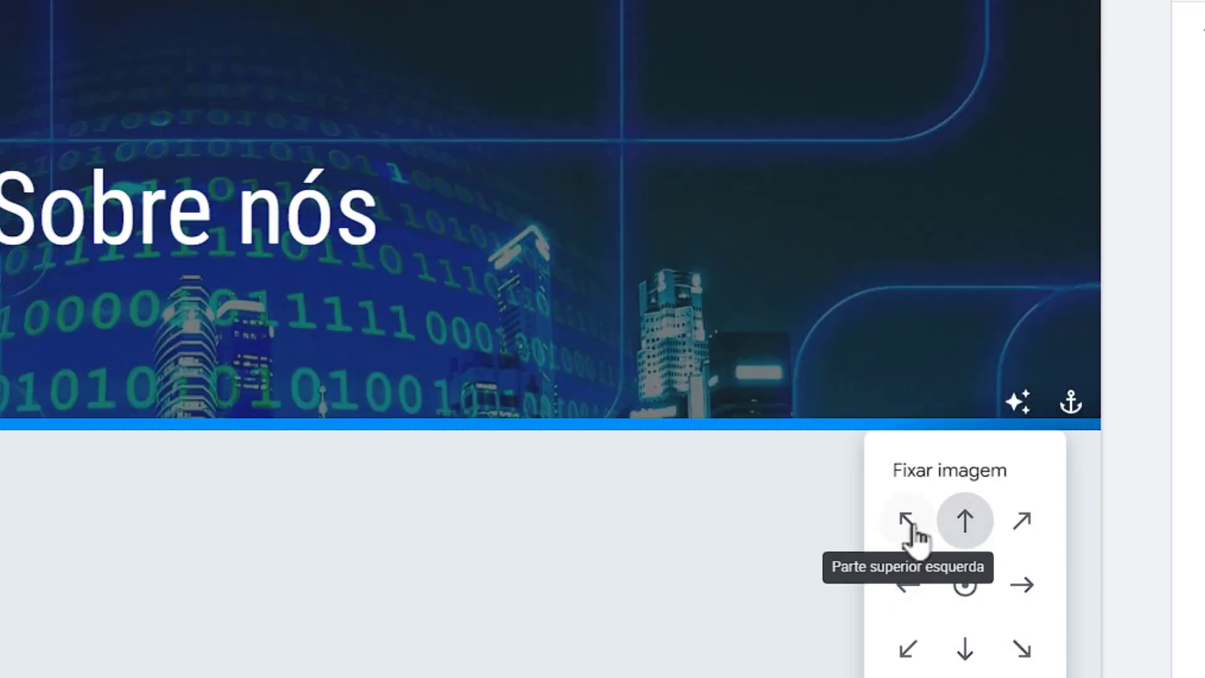
left_click(917, 535)
left_click(965, 647)
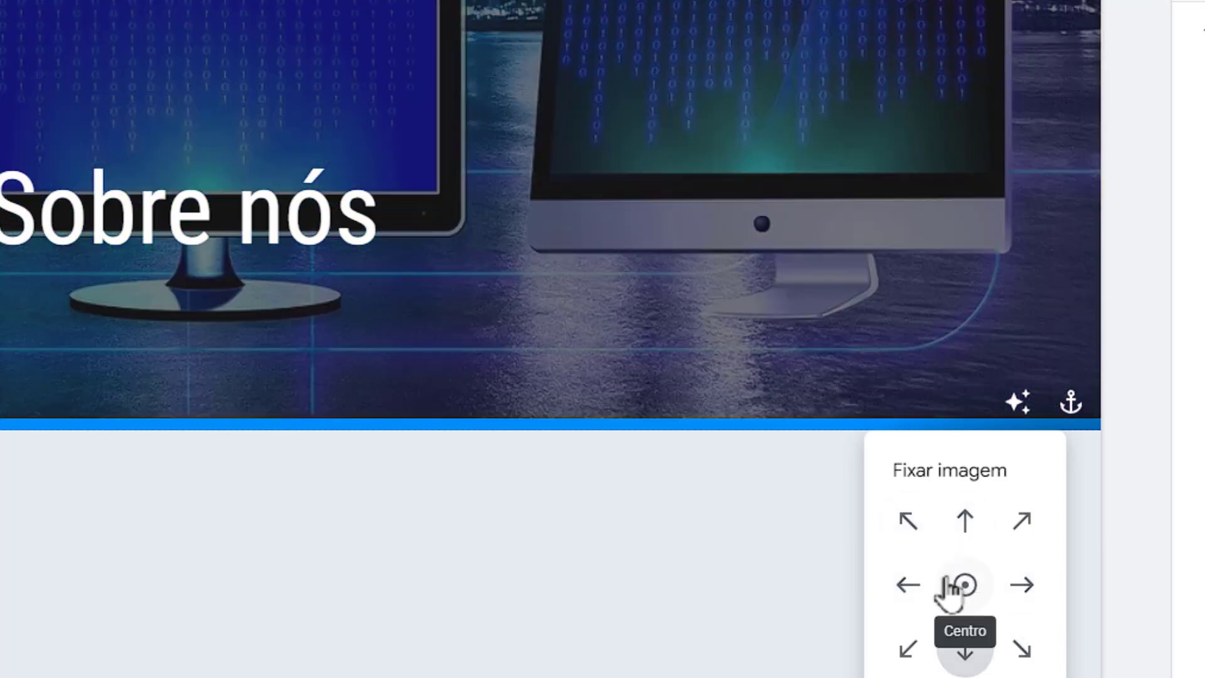
- Compare the bottom, left, right and top anchors for the header image again, and fix the image at Centro
left_click(965, 604)
left_click(966, 646)
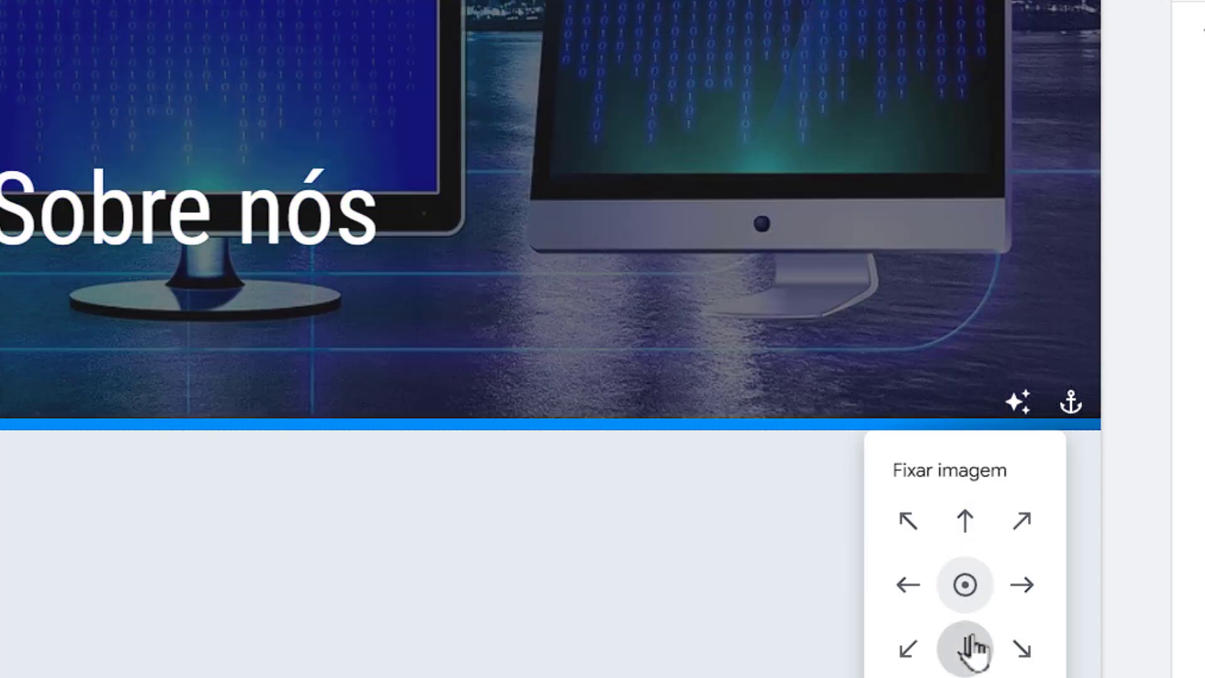
left_click(917, 583)
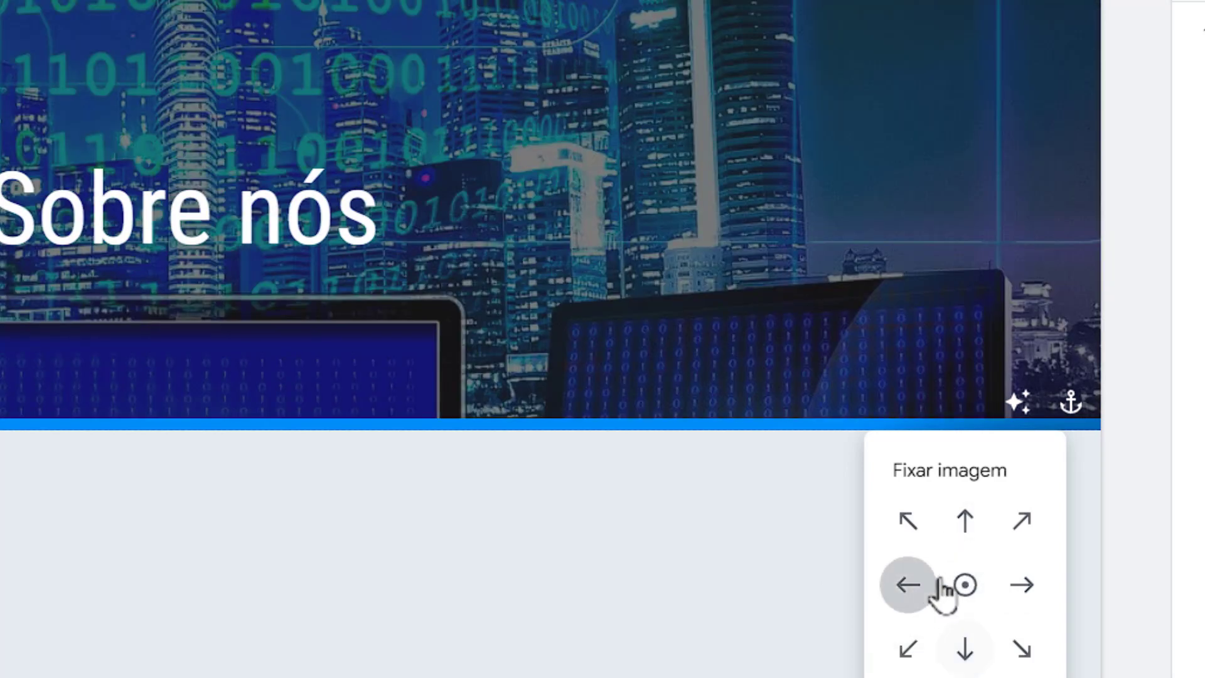
left_click(1022, 584)
left_click(970, 586)
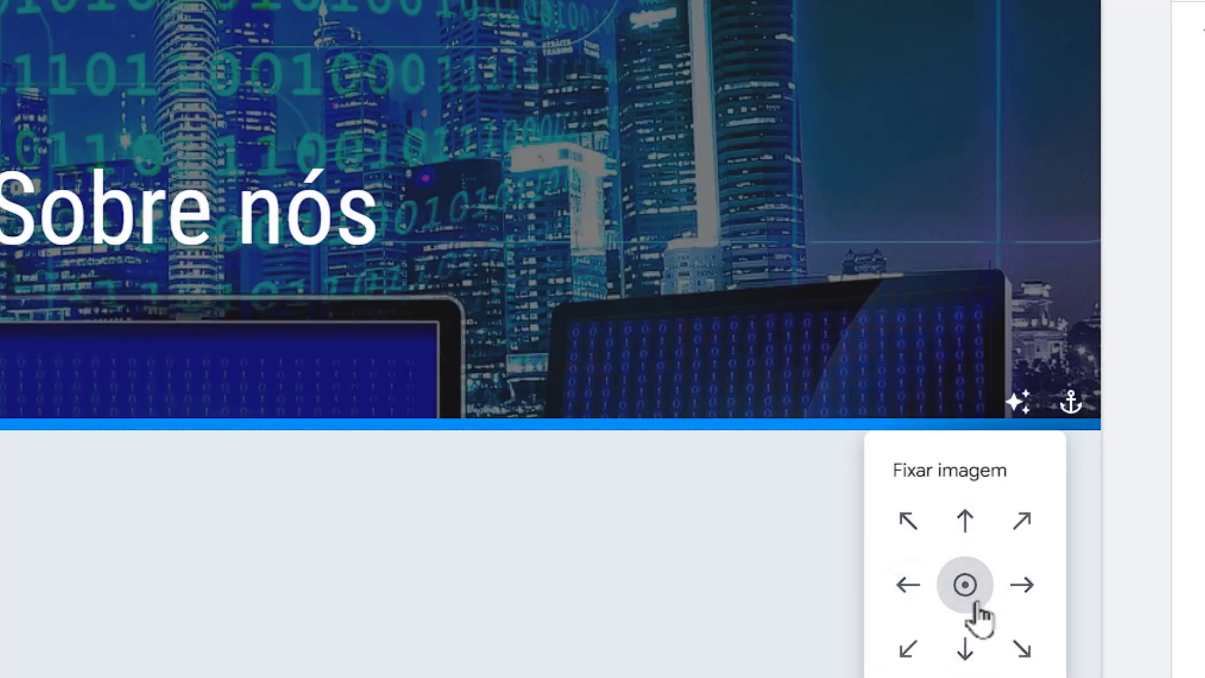
left_click(967, 646)
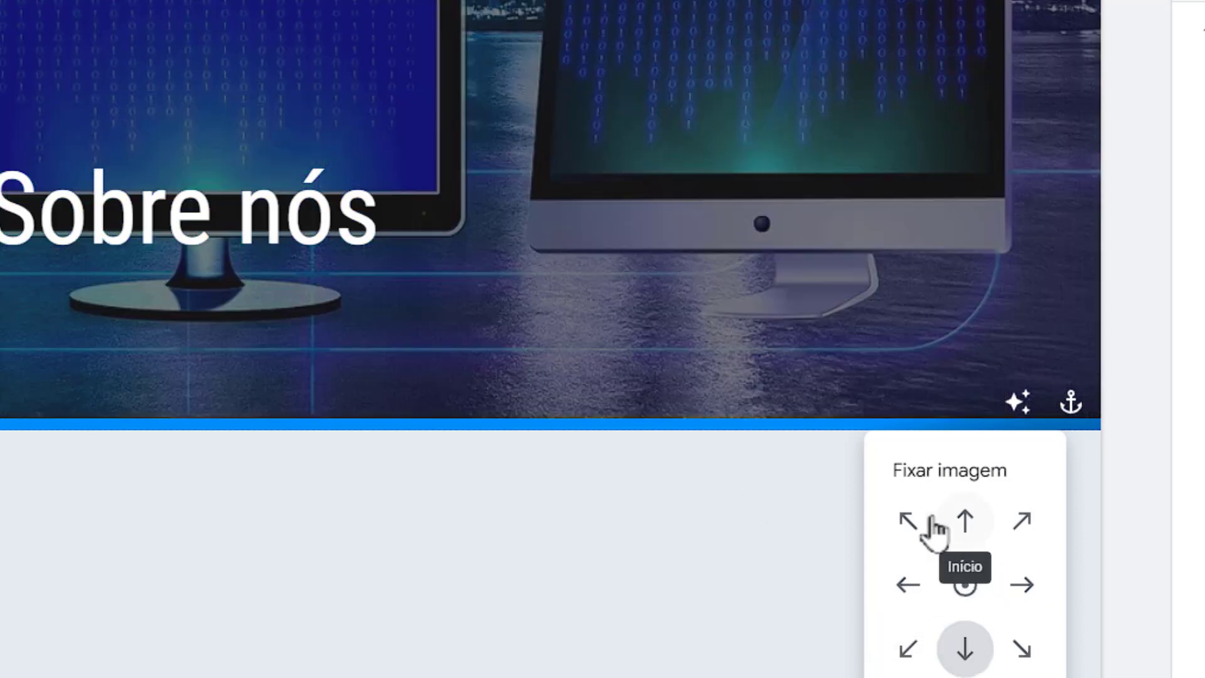
left_click(966, 524)
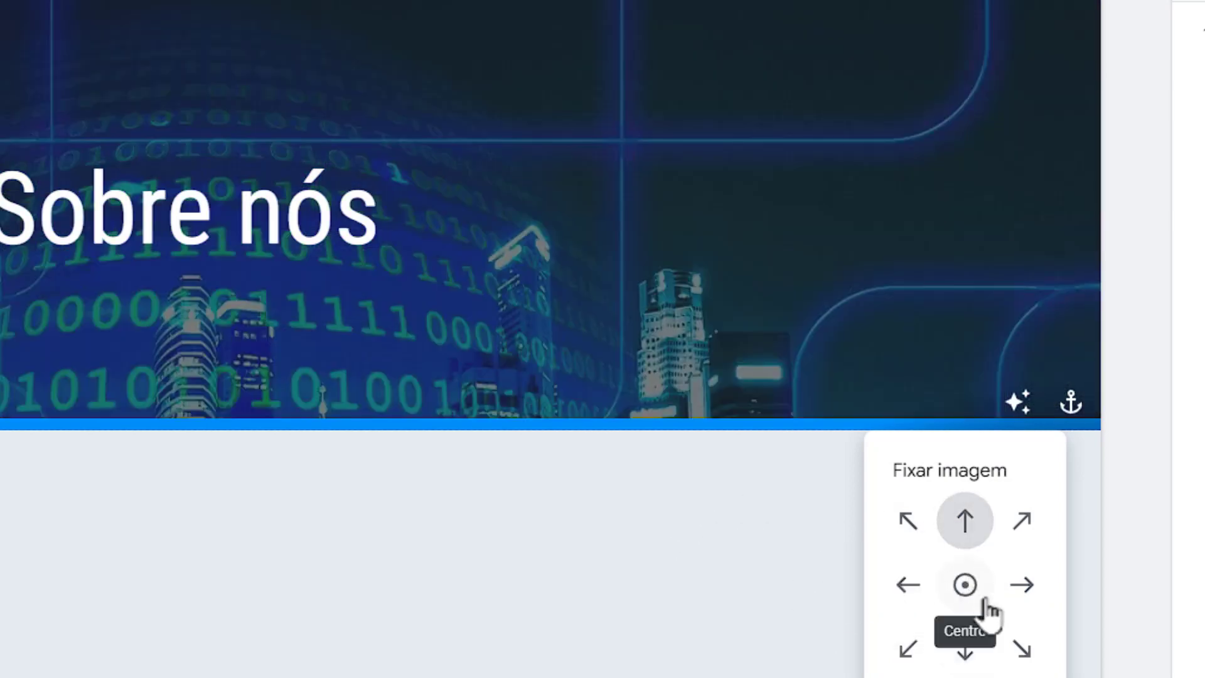
left_click(966, 586)
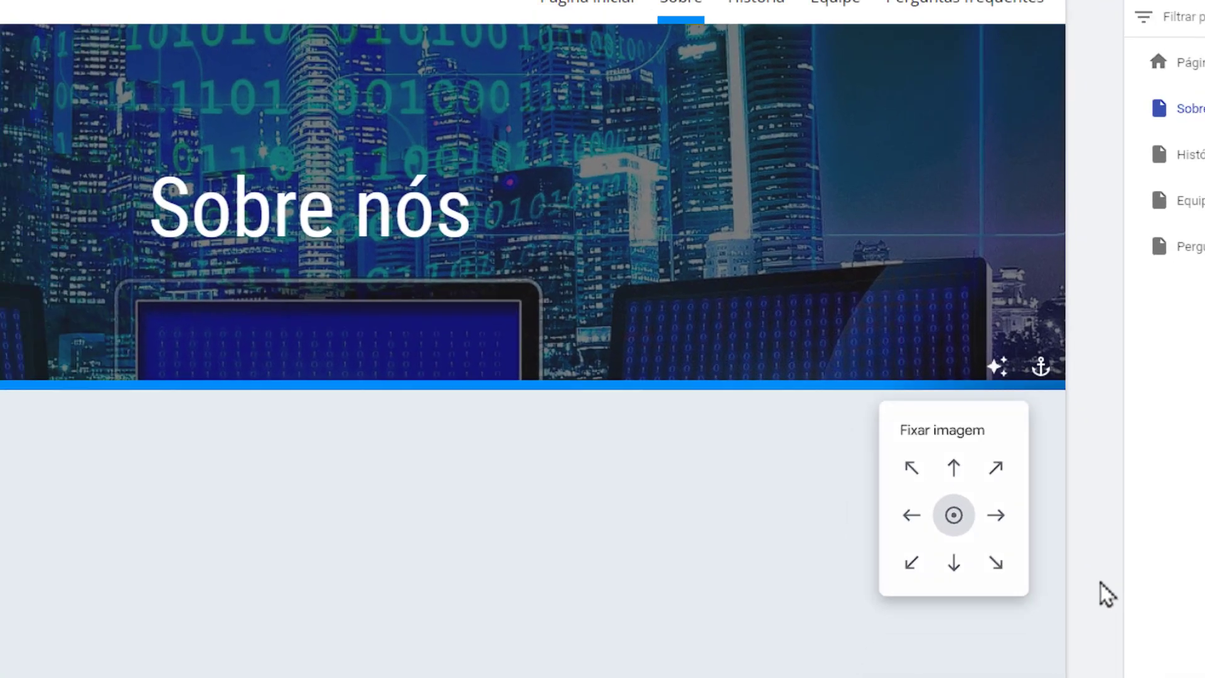
key("Escape")
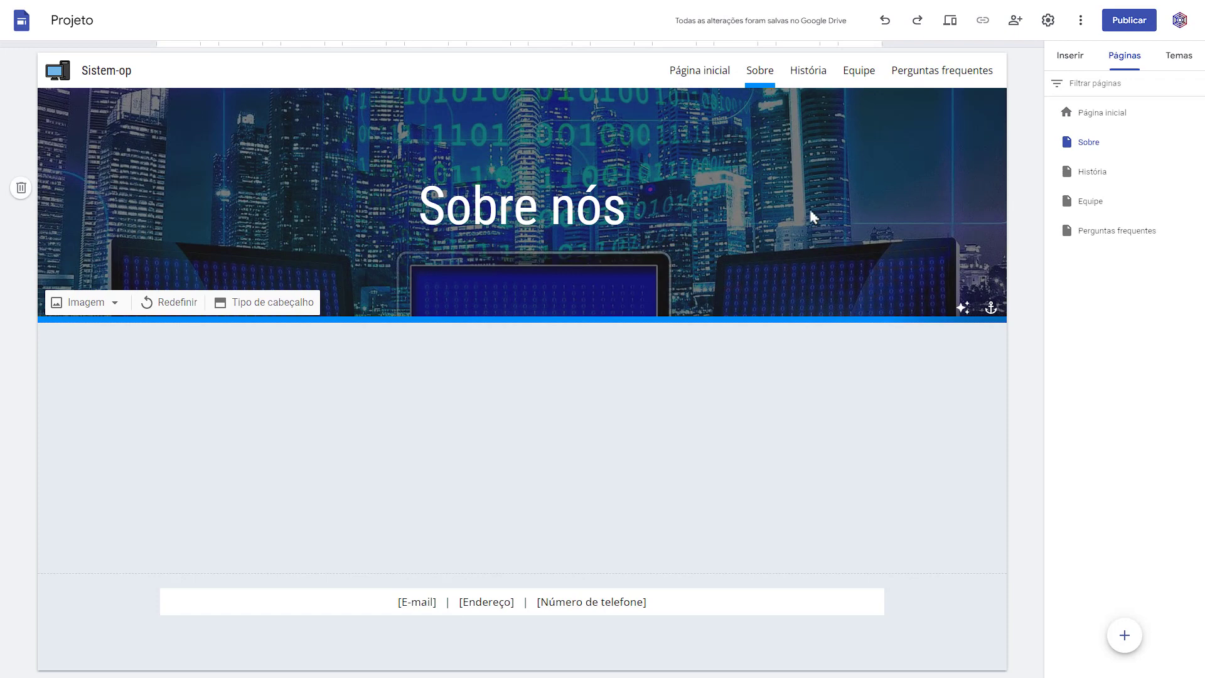
- Turn the header image's readability adjustment off and back on to compare the title's legibility
left_click(963, 310)
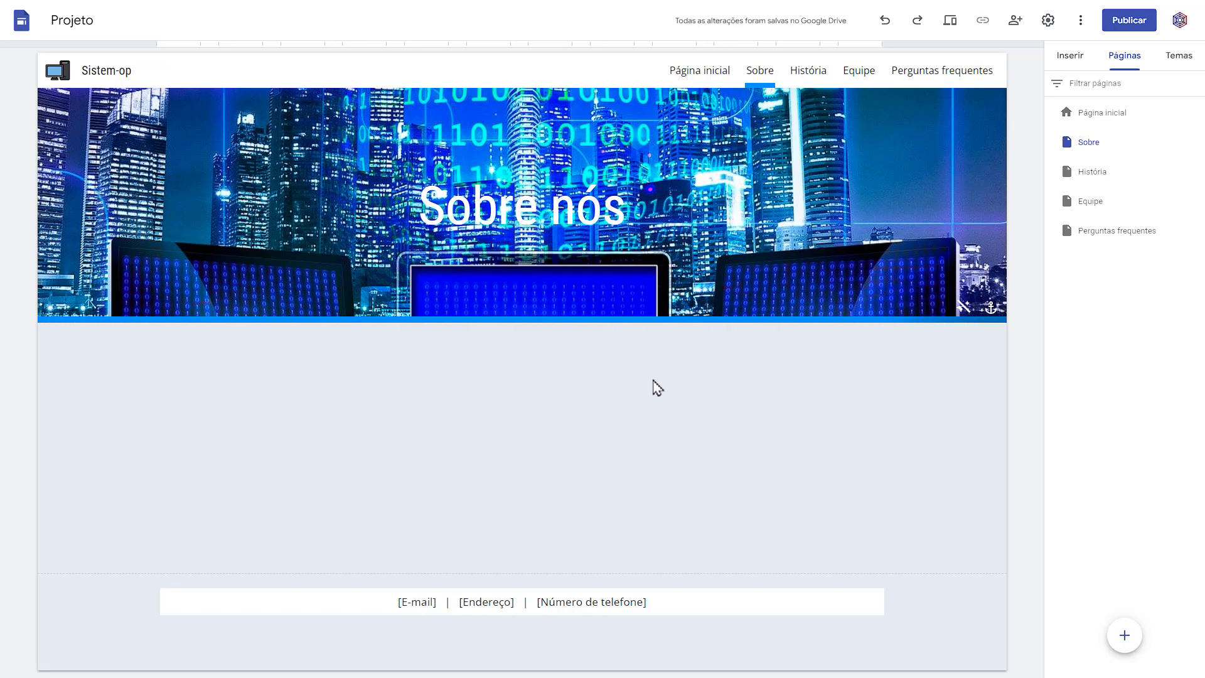
mouse_move(953, 323)
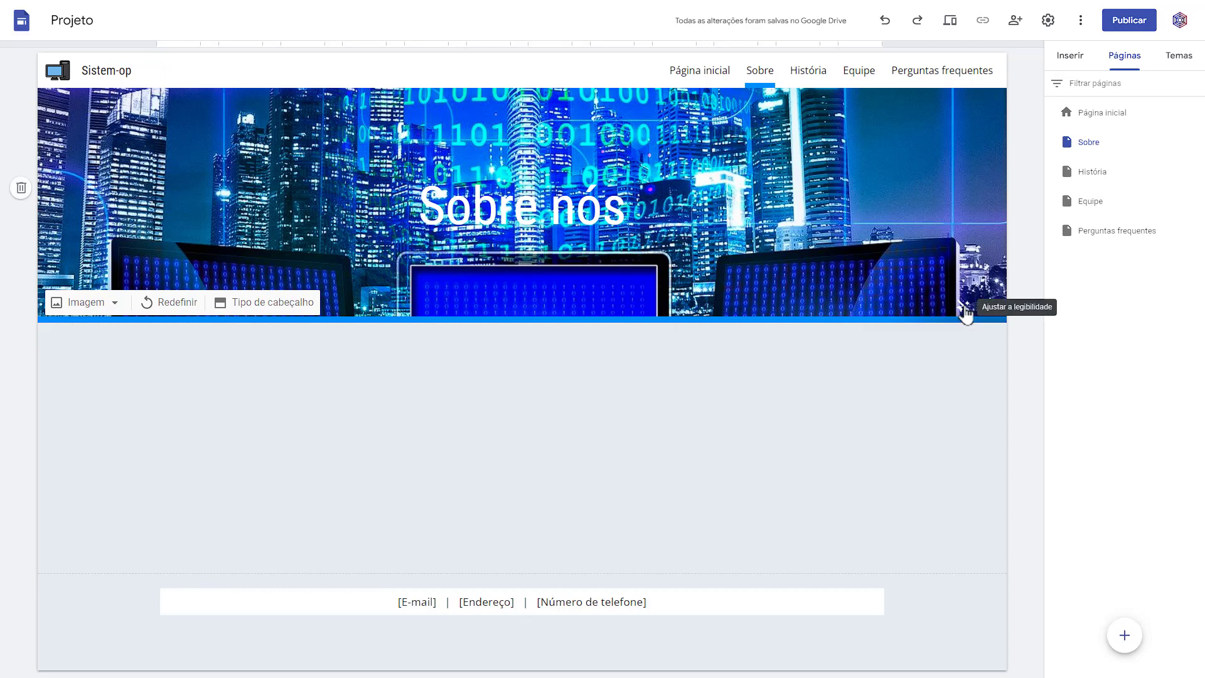
left_click(964, 308)
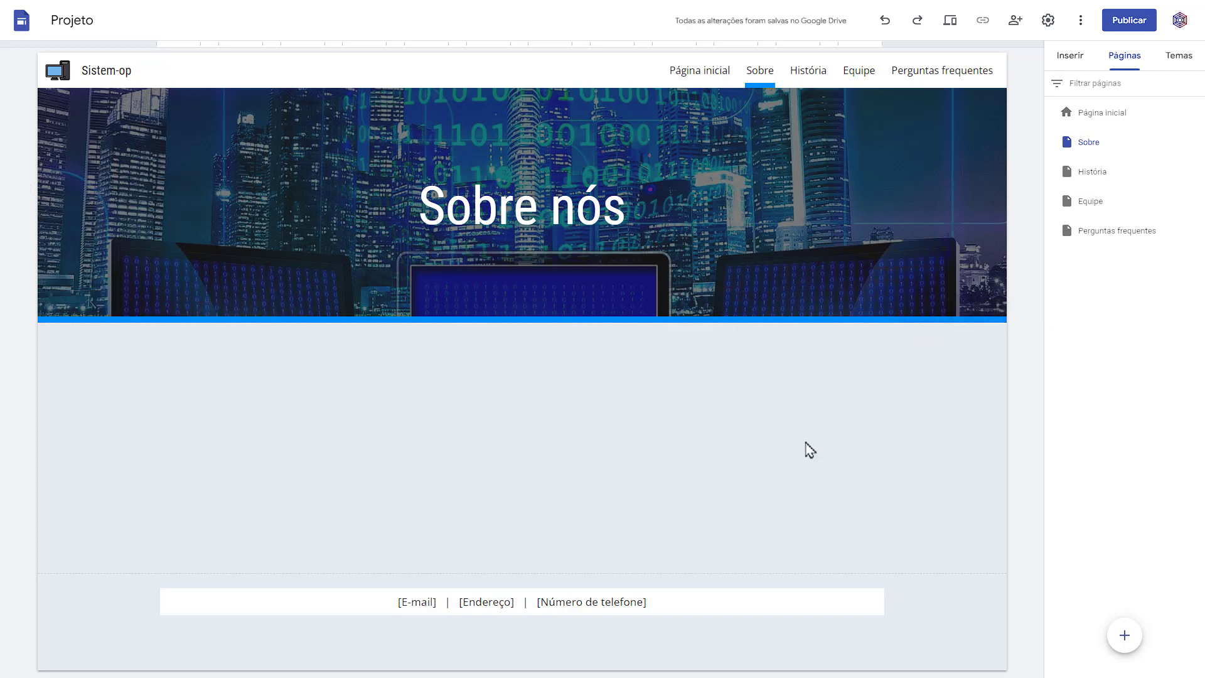
- Switch to the lesson's task list, mark "5 - Criar um menu e submenu" as completed, and return to the site editor
key("alt+Tab")
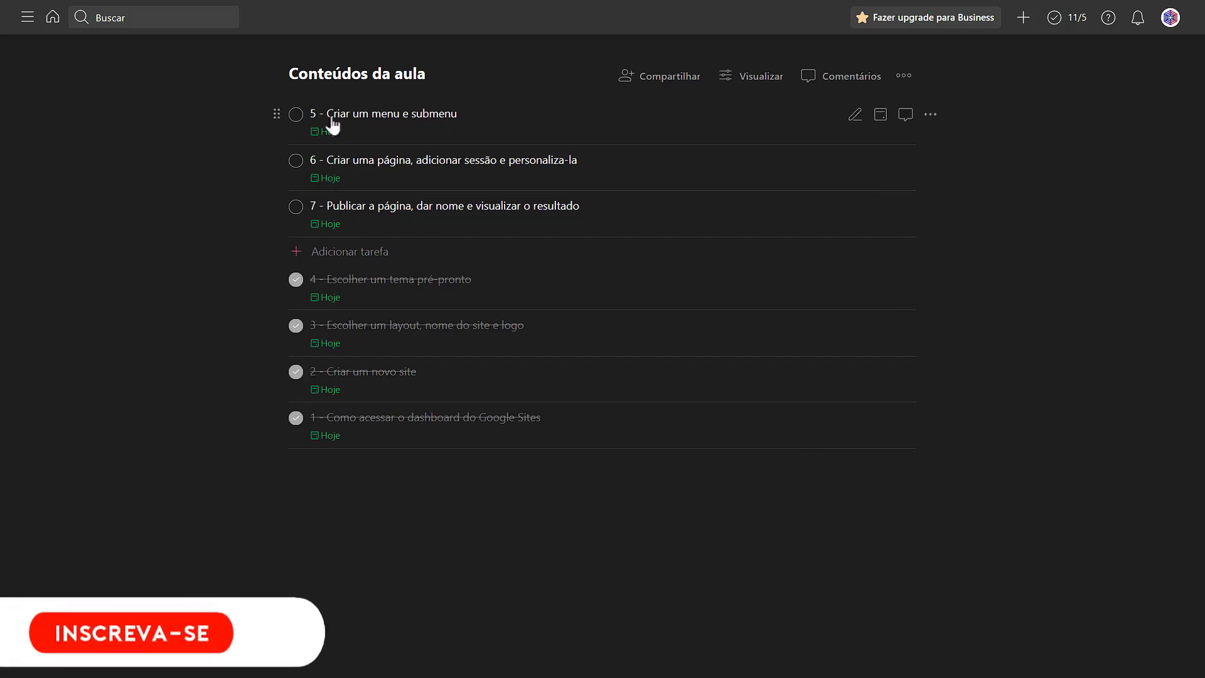
left_click(305, 122)
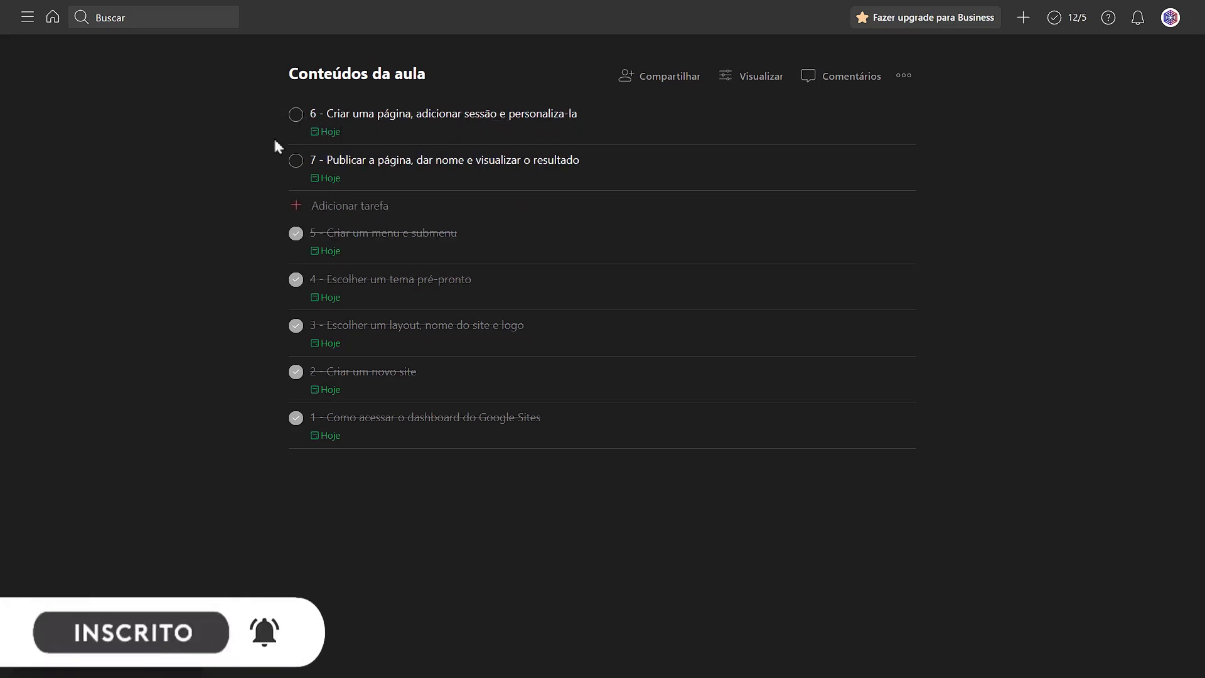
key("alt+Tab")
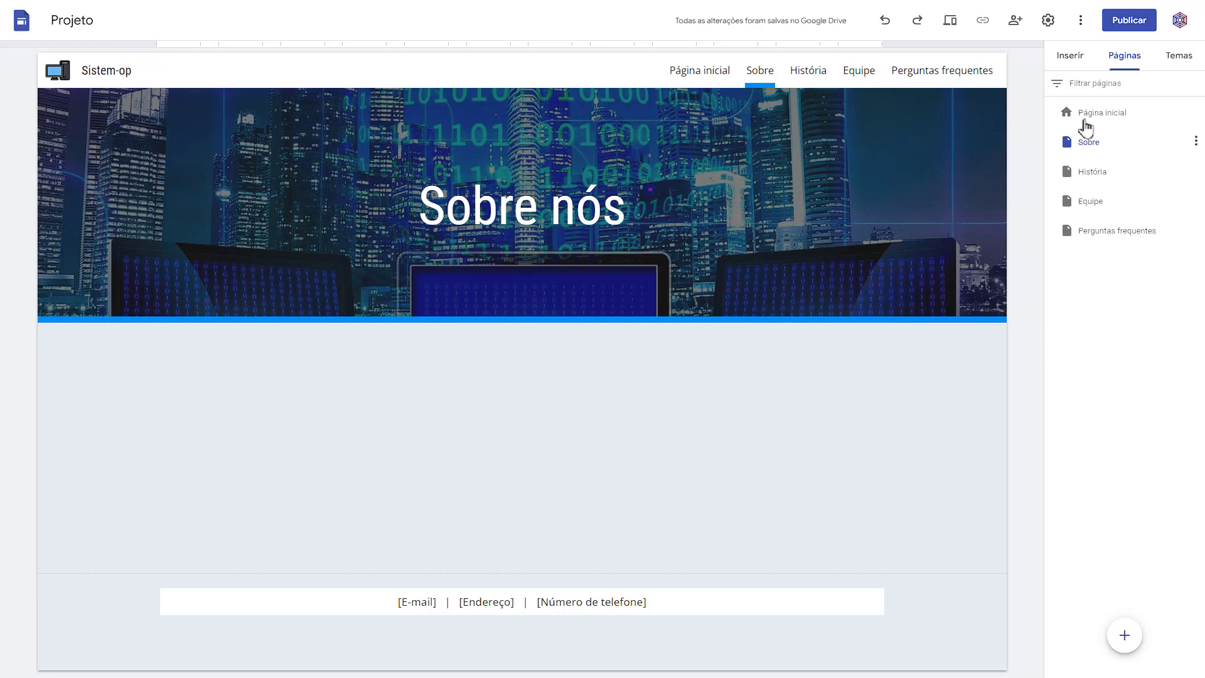
- Create a new page named "história" with the custom path "sobre"
left_click(1078, 62)
left_click(1124, 63)
left_click(1123, 636)
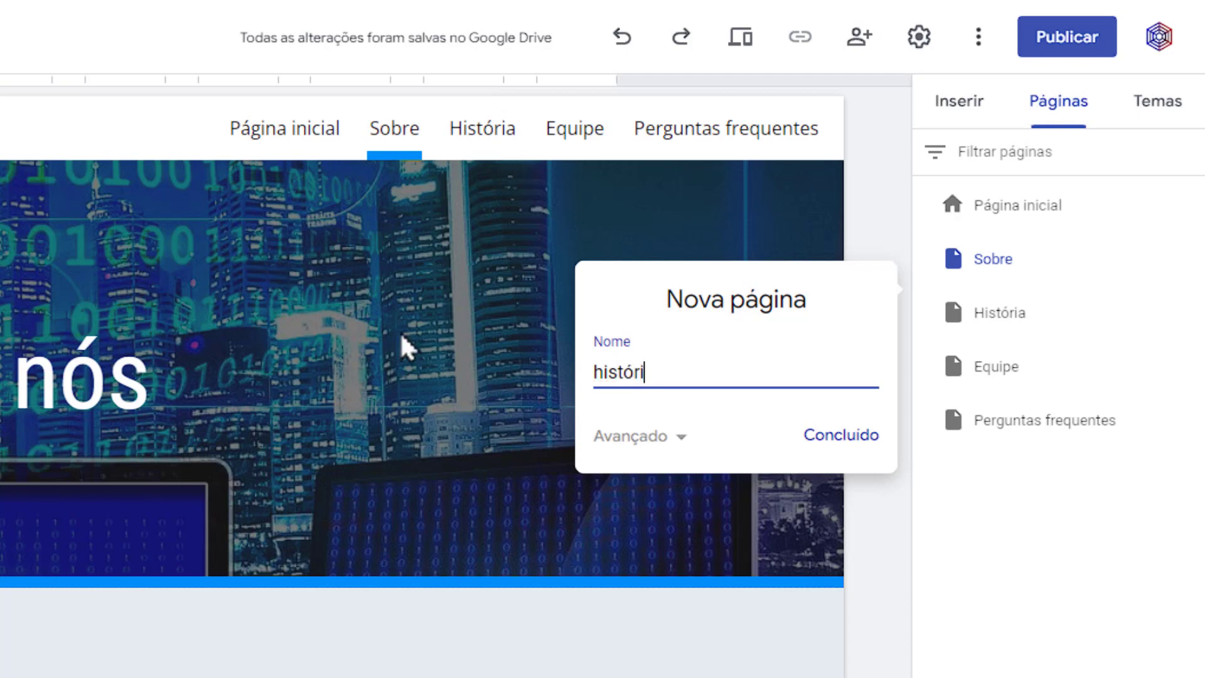
left_click(624, 446)
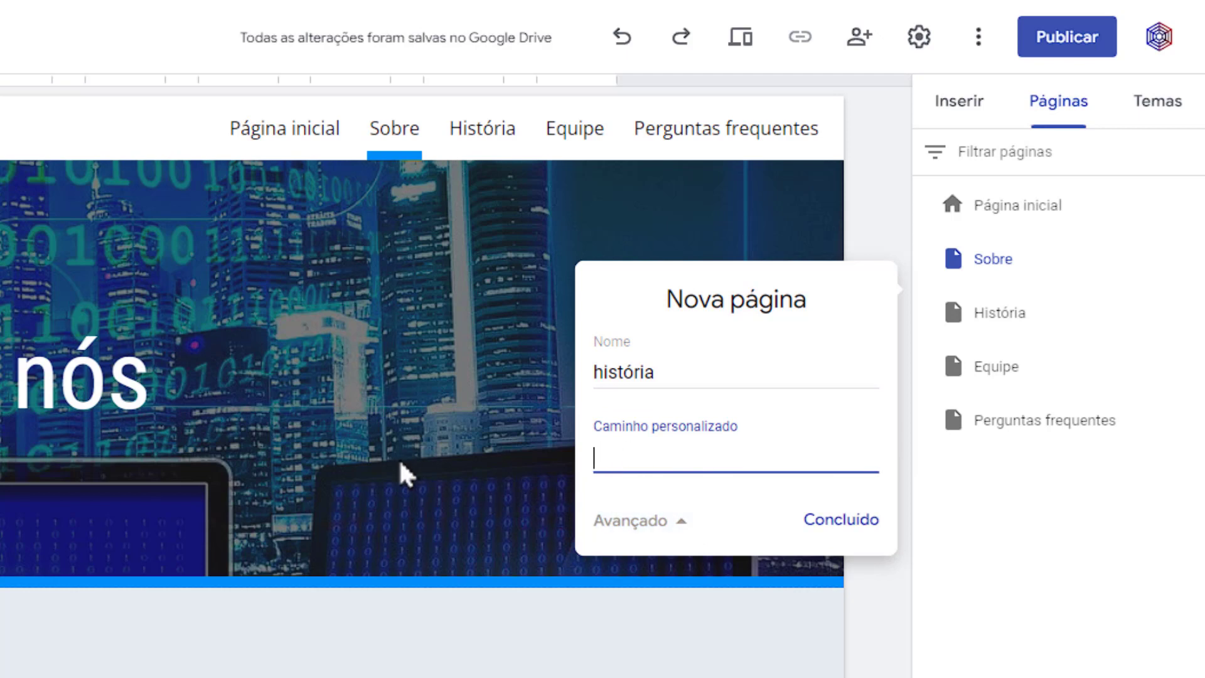
type("sobre")
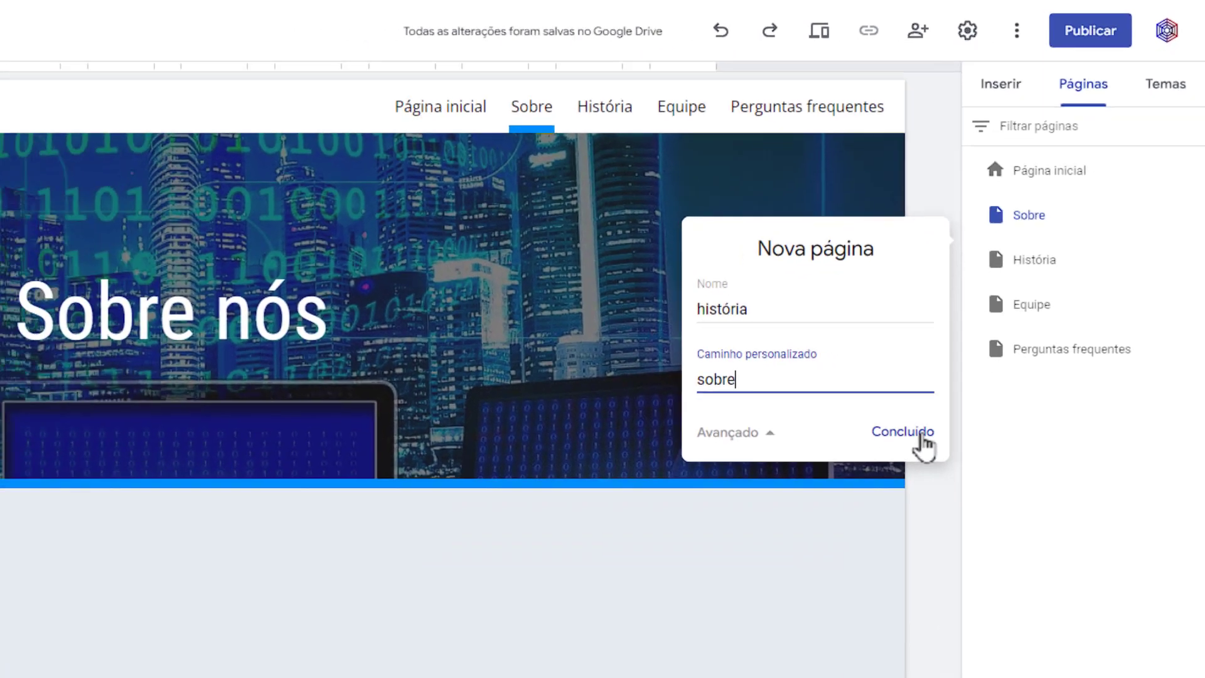
left_click(841, 519)
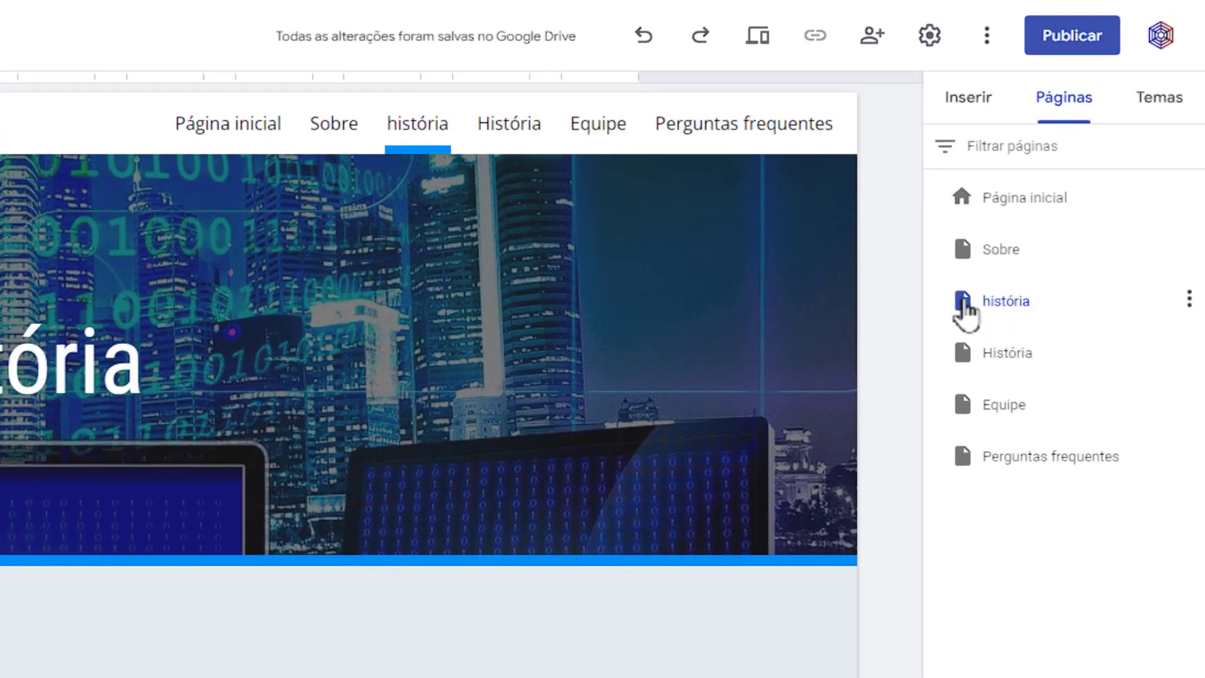
- Nest the new história page, the Sobre page and the Perguntas frequentes page as subpages of Equipe
left_click_drag(964, 312, 1011, 406)
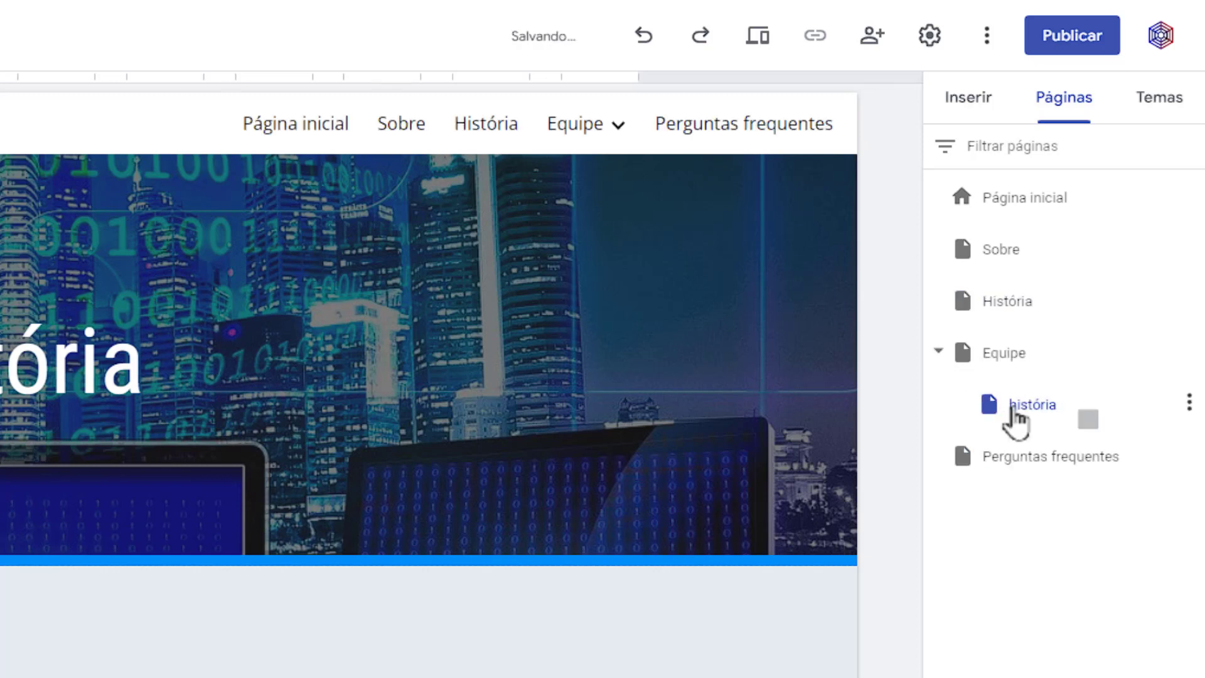
mouse_move(632, 153)
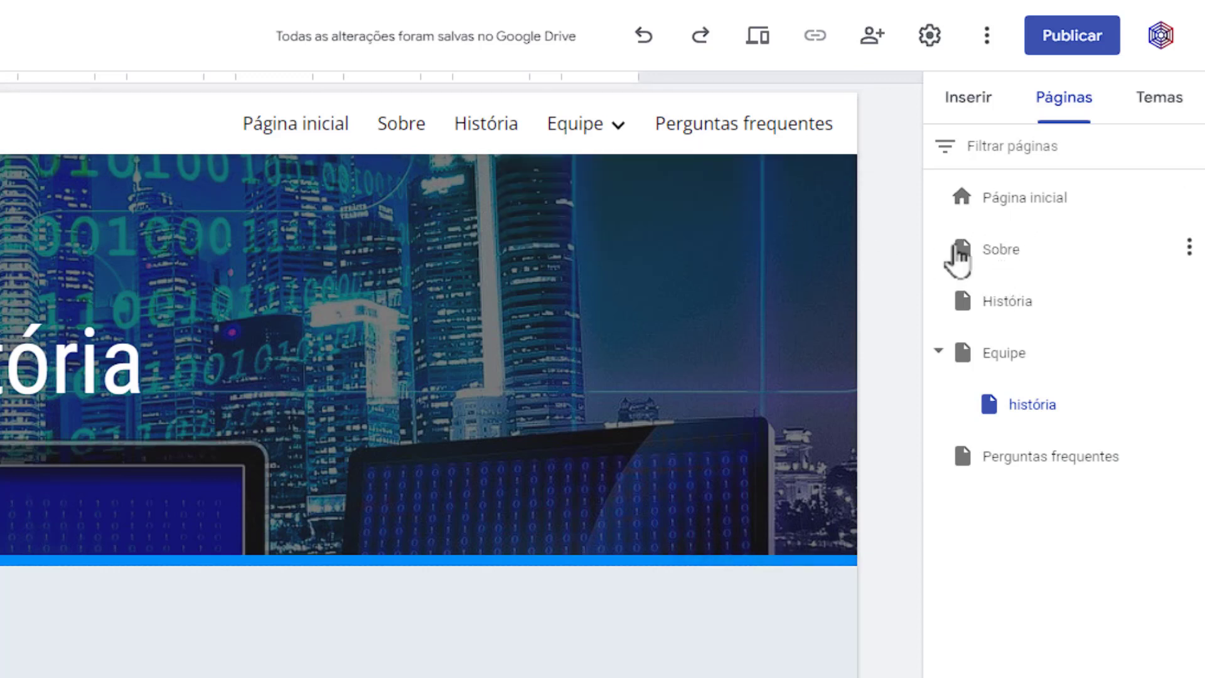
left_click(960, 262)
left_click_drag(962, 266, 1046, 350)
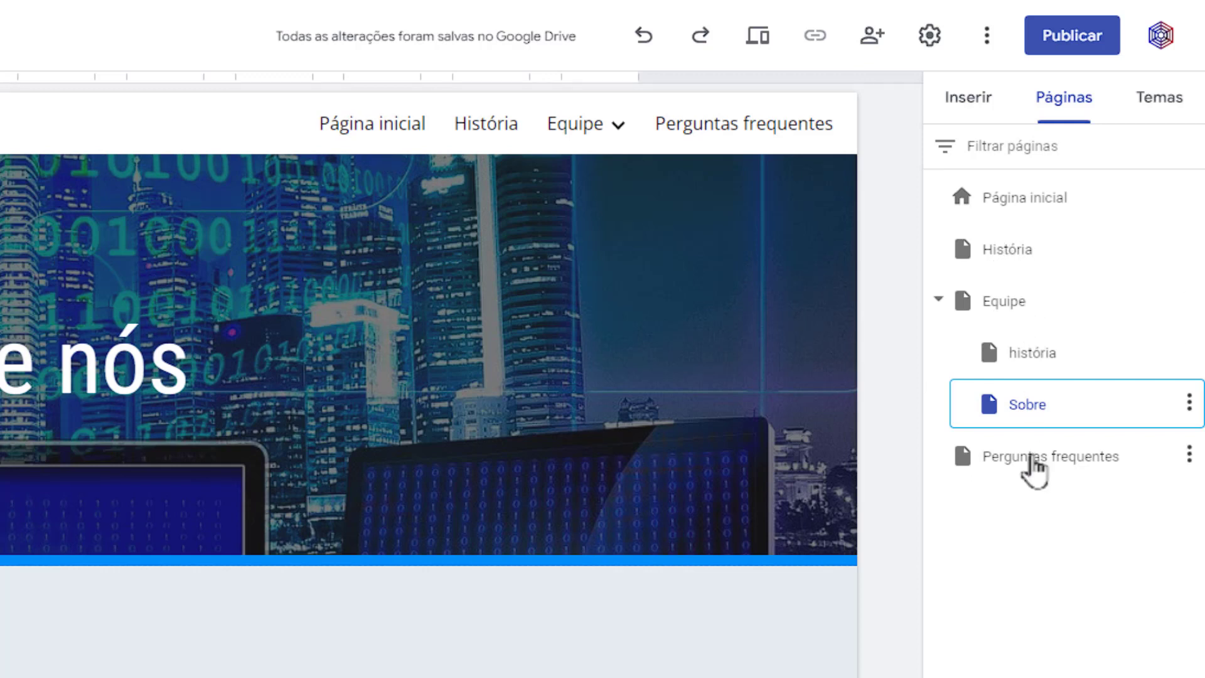
left_click_drag(1039, 457, 1047, 457)
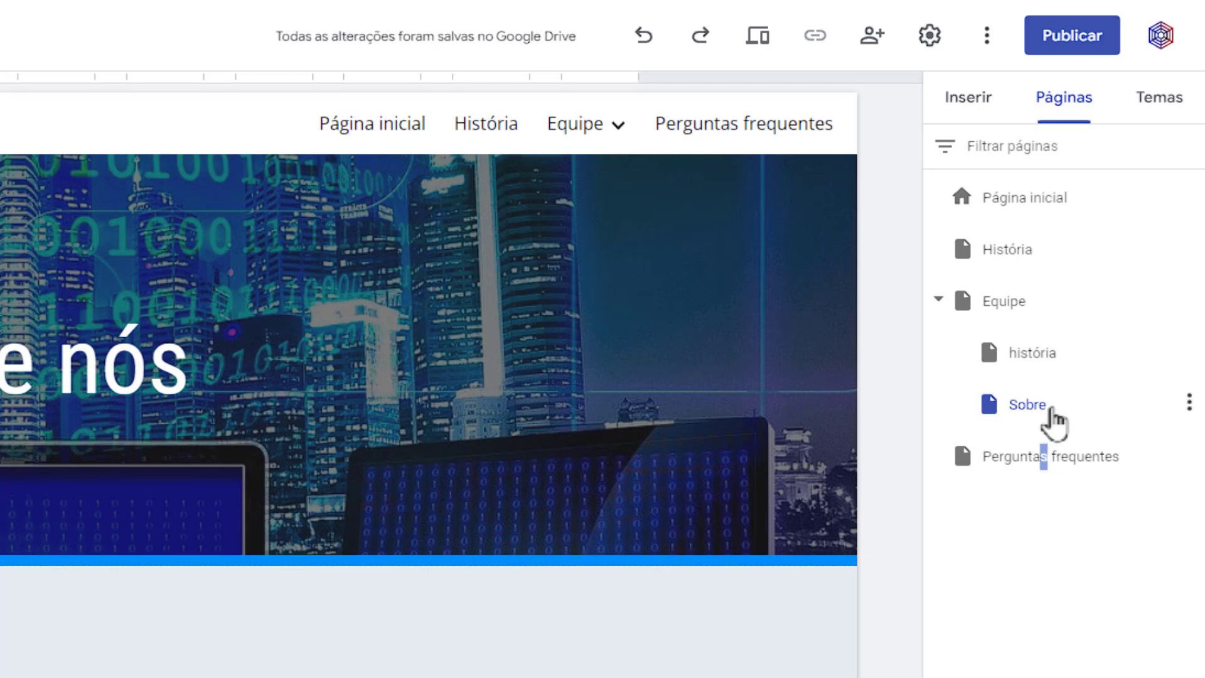
left_click_drag(960, 433, 991, 314)
mouse_move(765, 133)
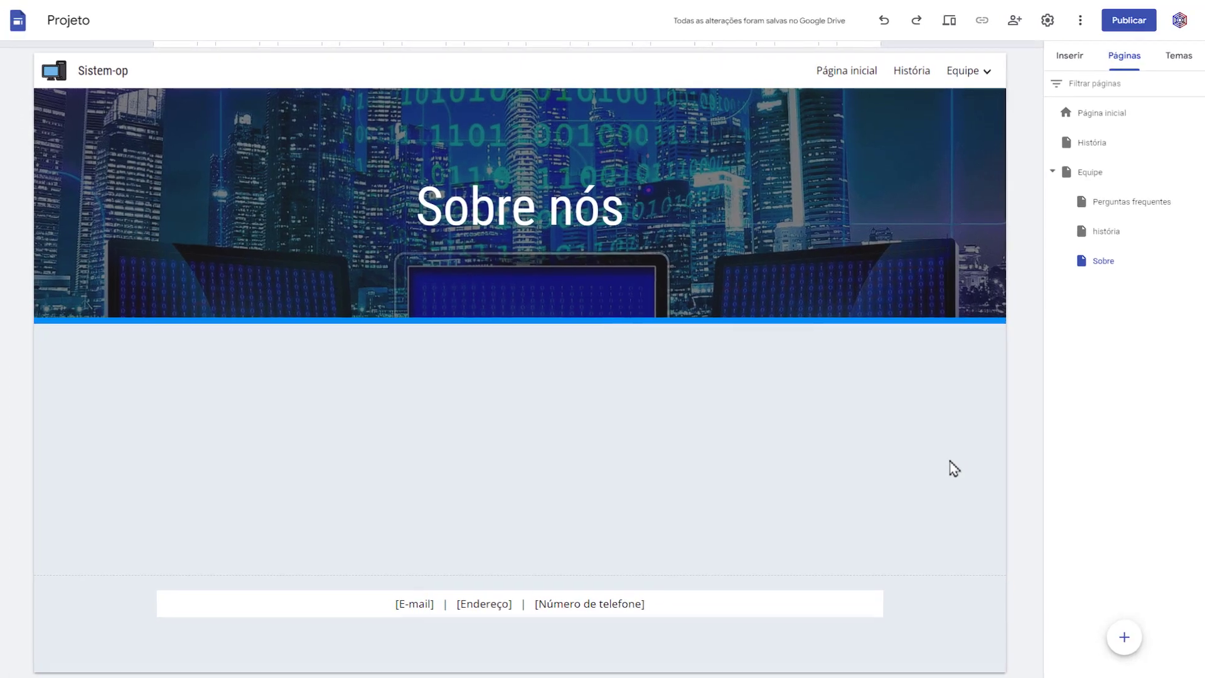
- Review the available content blocks and insertable elements, including the quick-insert options for the empty area below the Sobre header
left_click(1077, 58)
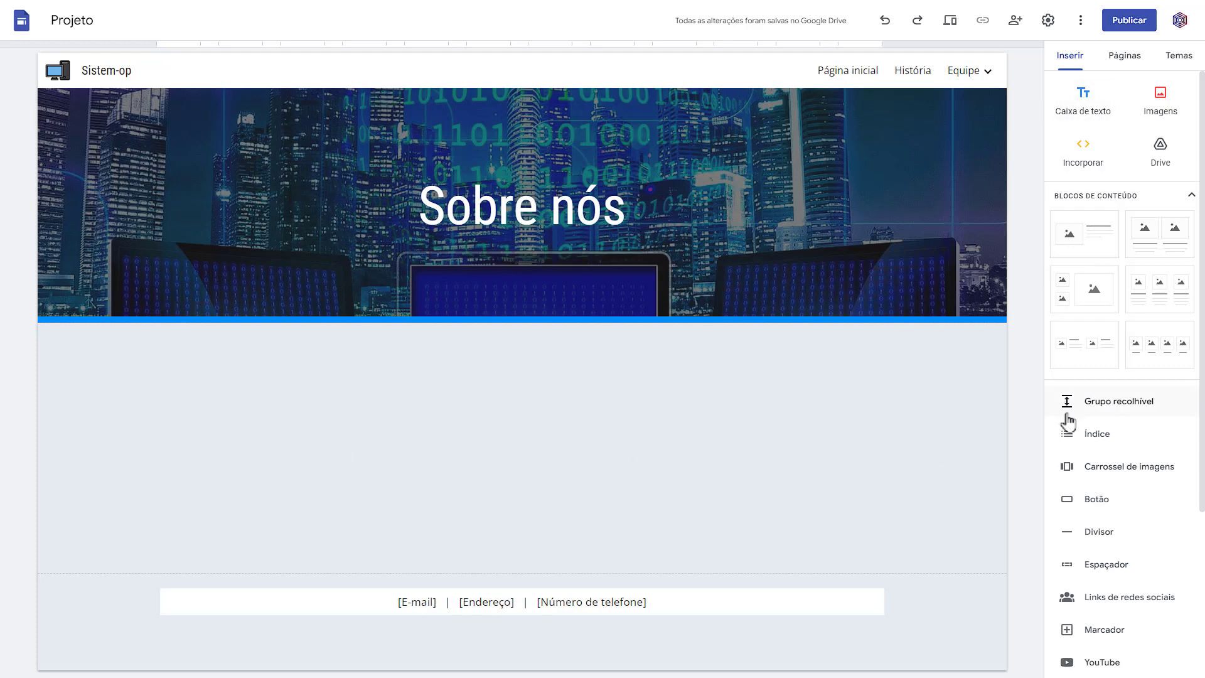
scroll(1099, 565, "down", 3)
scroll(1092, 411, "up", 3)
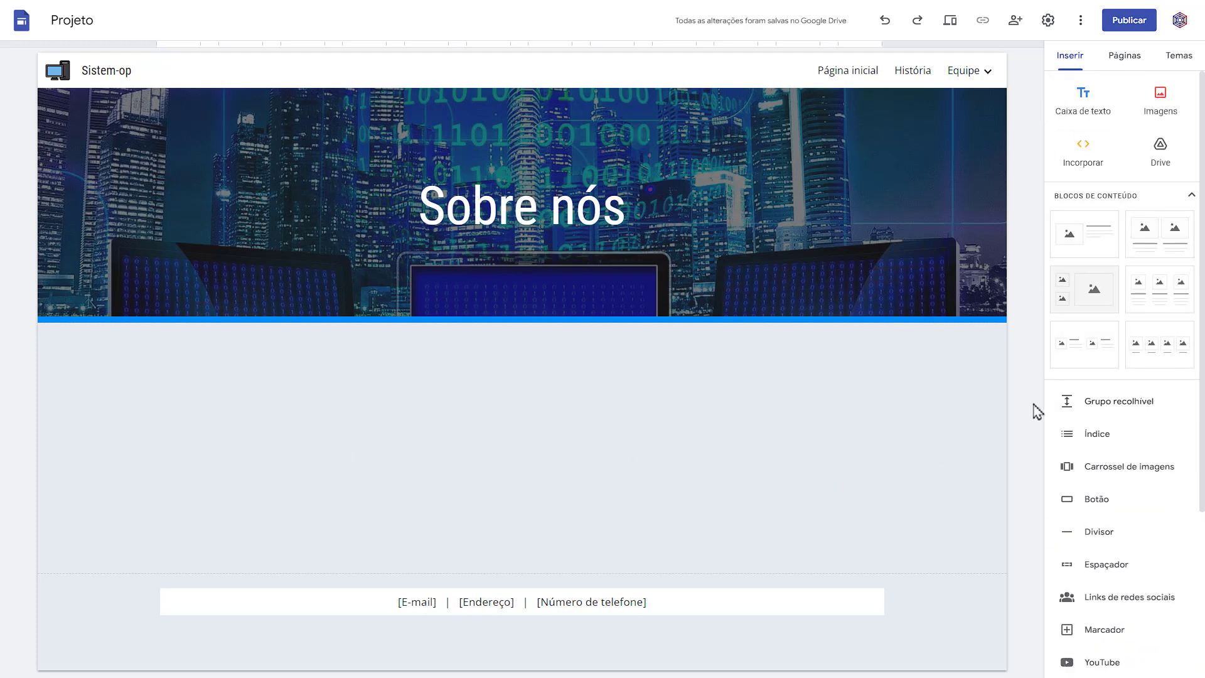
scroll(1115, 400, "down", 3)
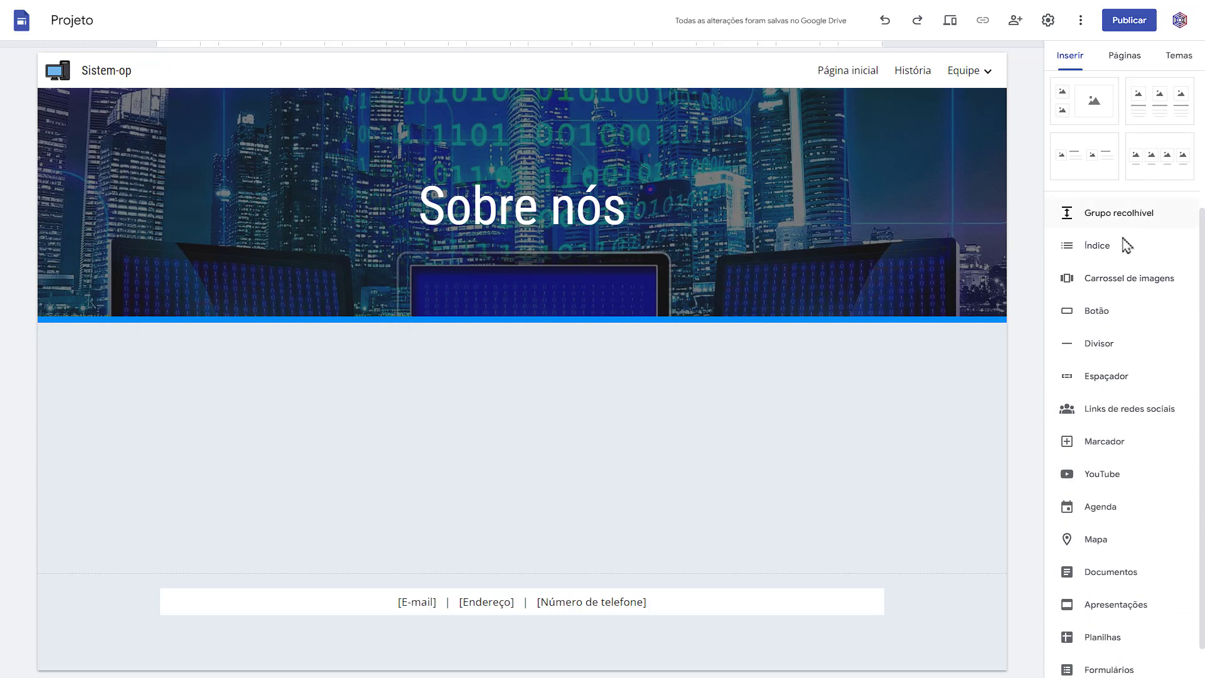
scroll(1124, 260, "down", 1)
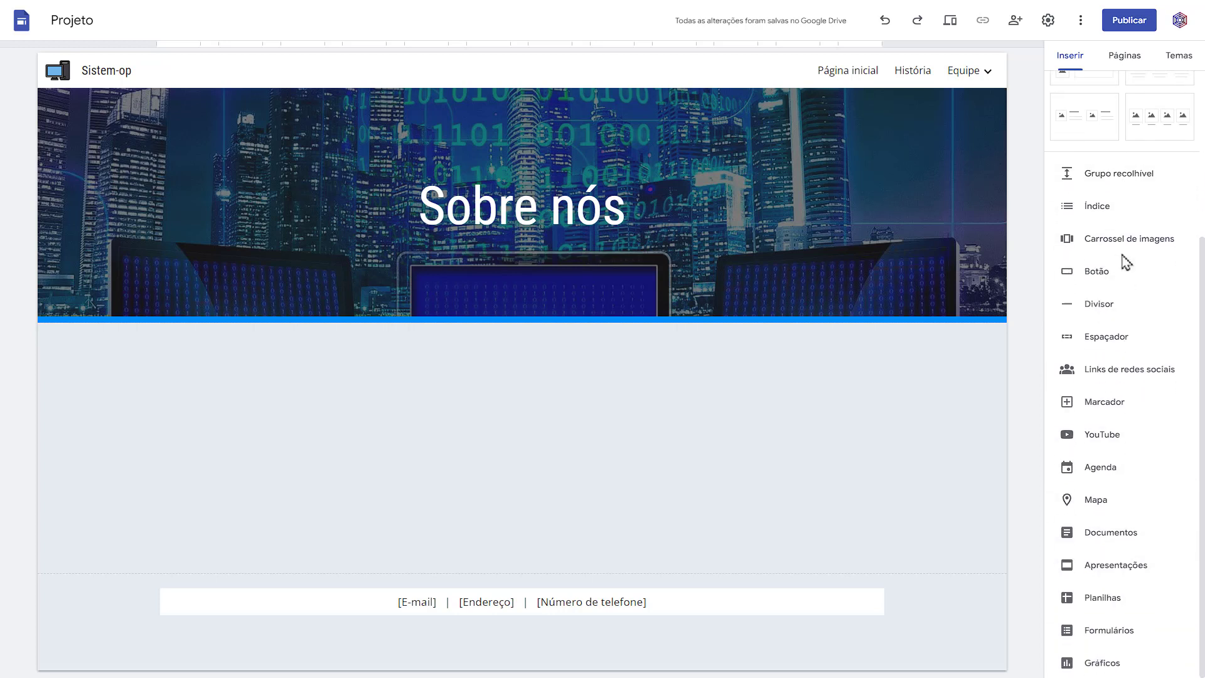
scroll(1117, 302, "up", 5)
scroll(1067, 534, "down", 3)
scroll(1092, 577, "up", 3)
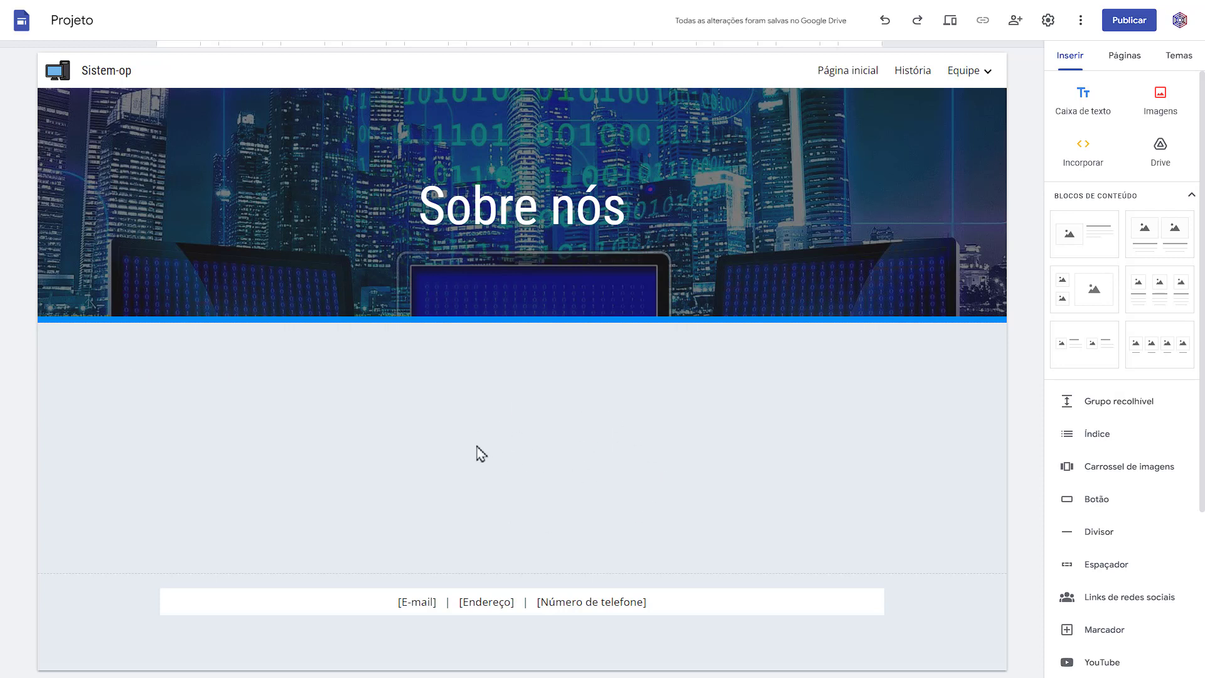
double_click(536, 443)
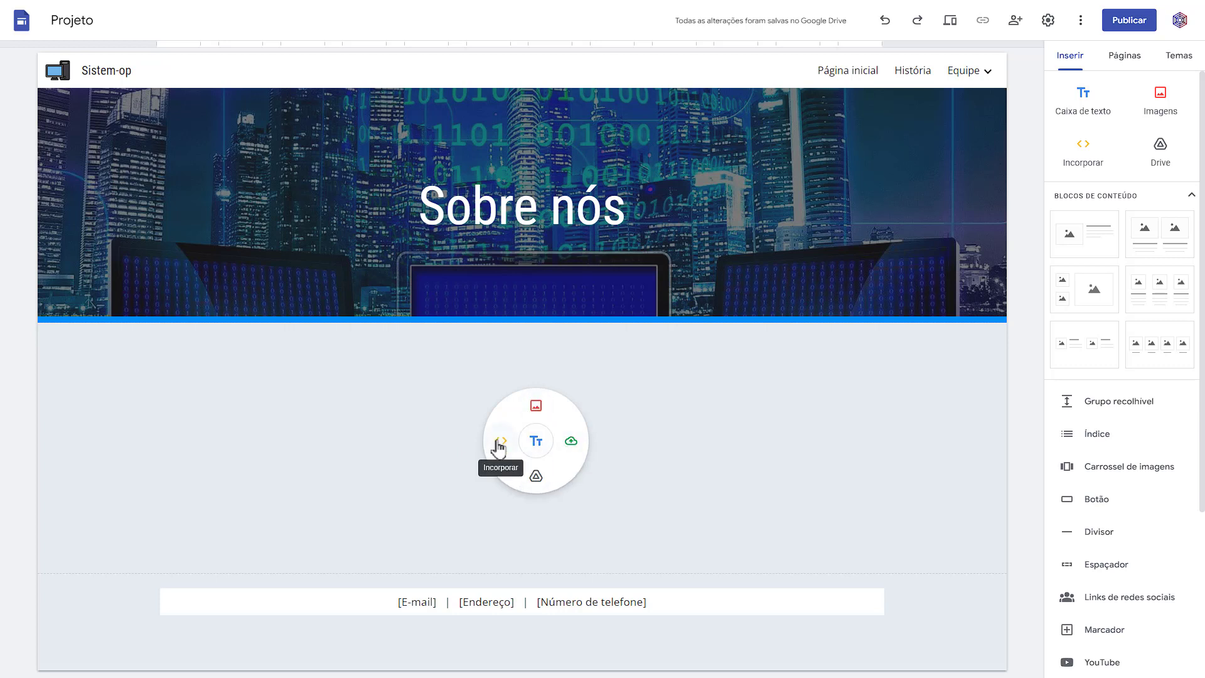
left_click(532, 479)
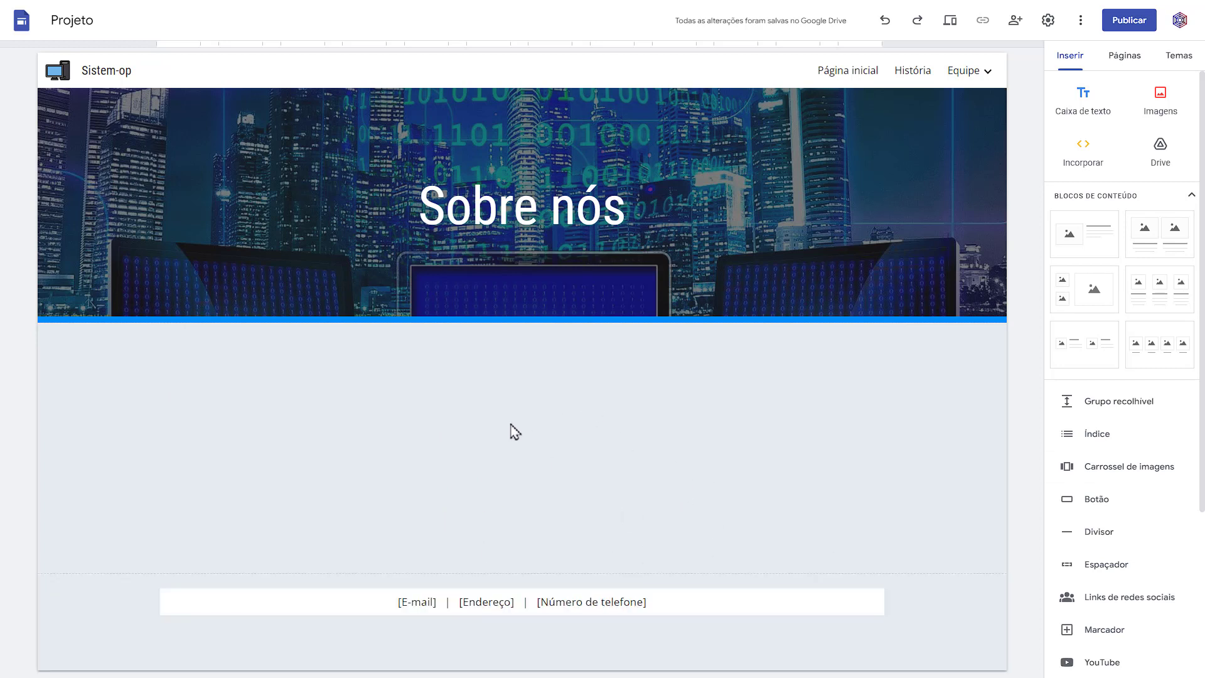
- Search Google Images for "Computadores" to find a picture for the empty area below the Sobre header
double_click(406, 433)
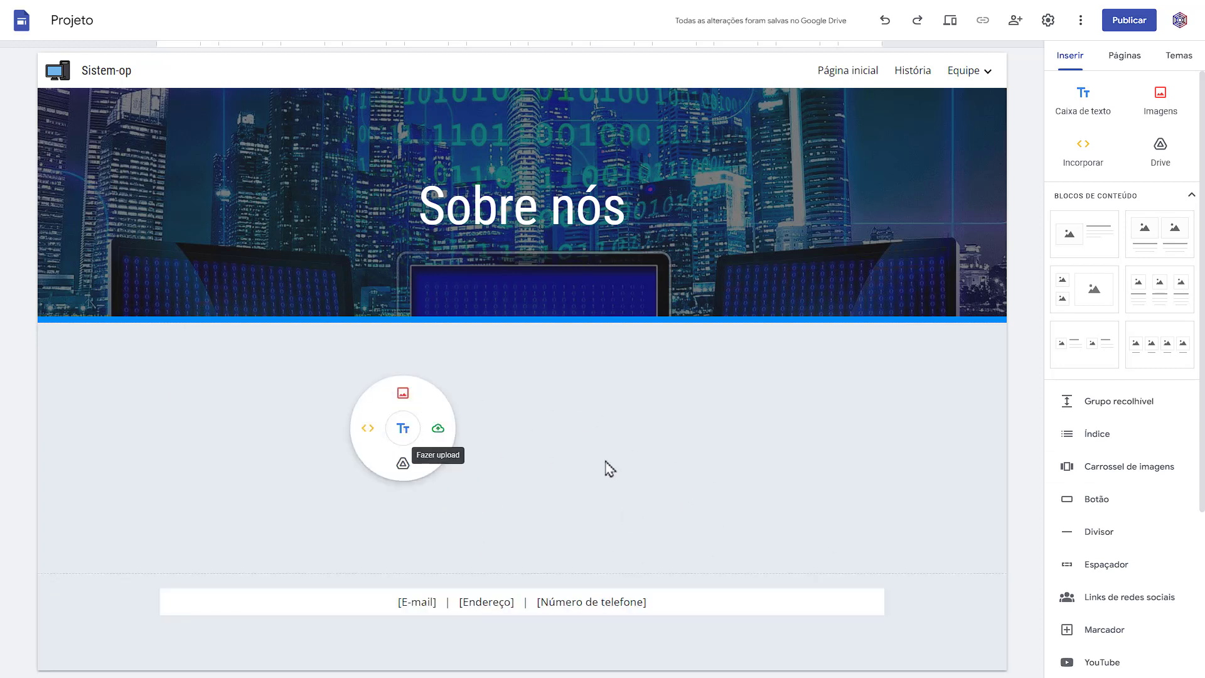
left_click(404, 395)
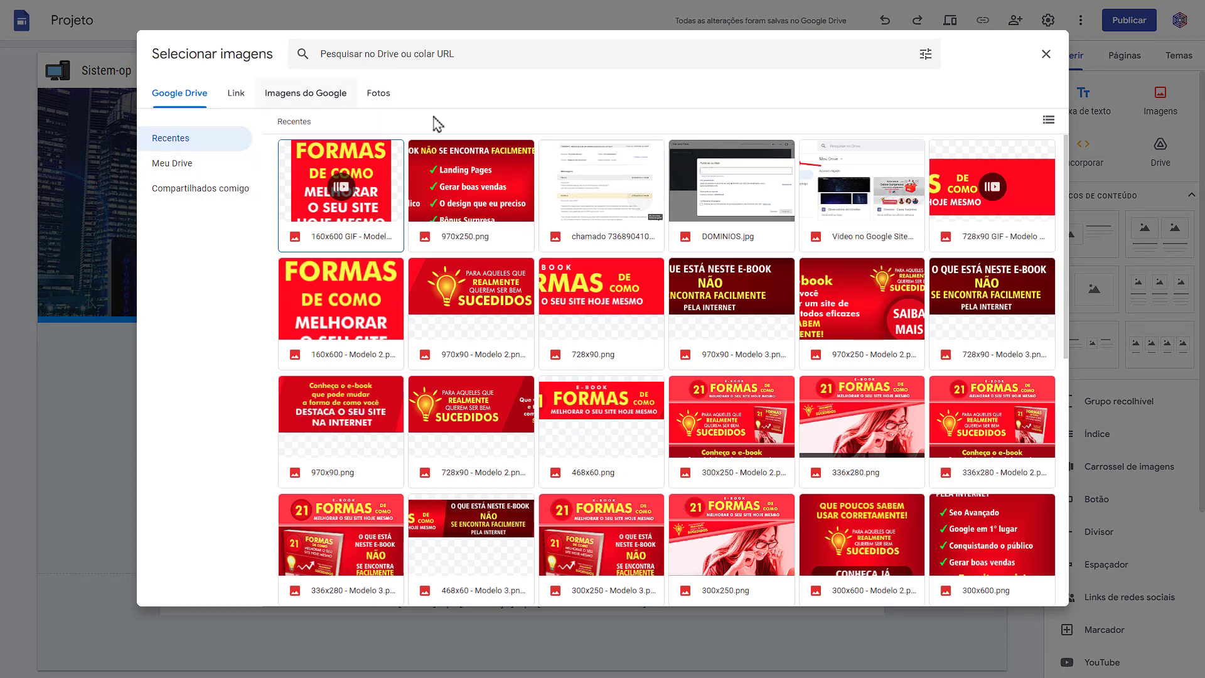
left_click(316, 104)
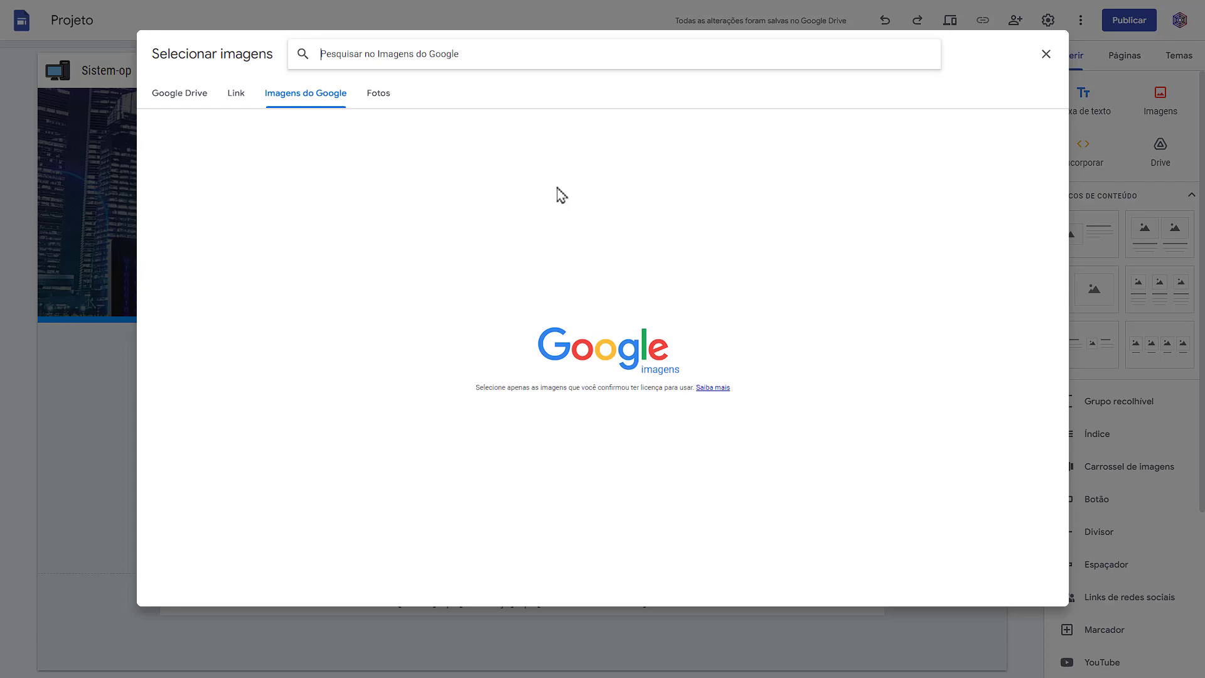
type("Computad")
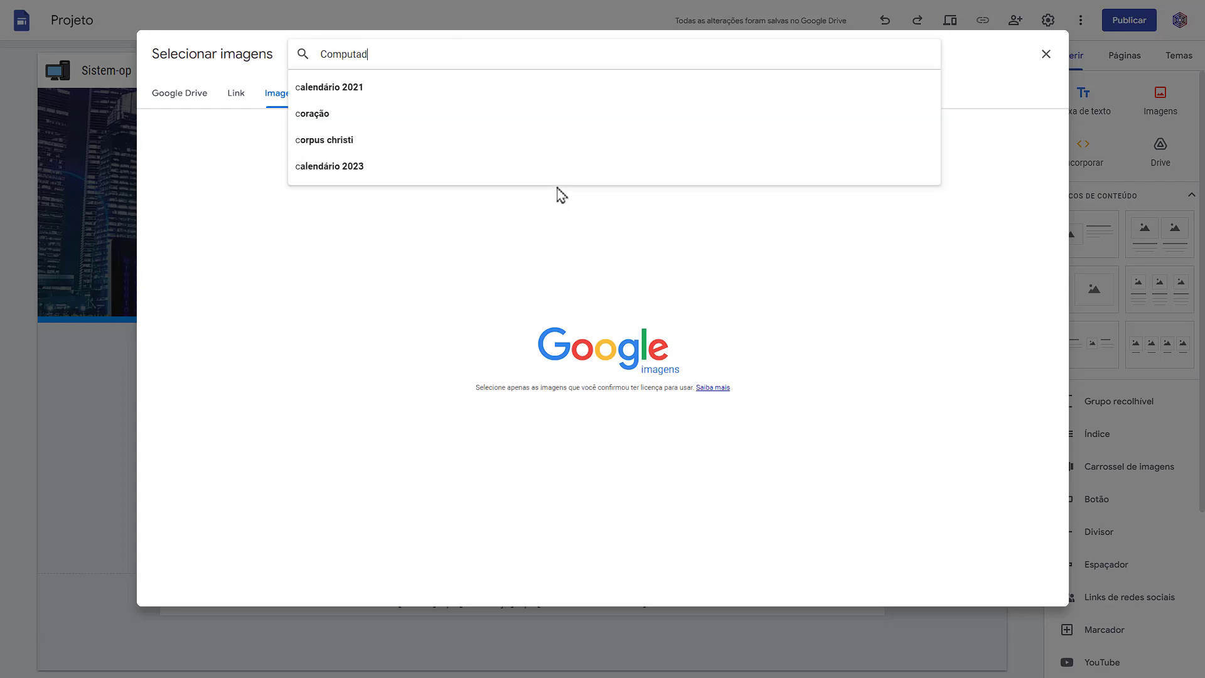
type("ores")
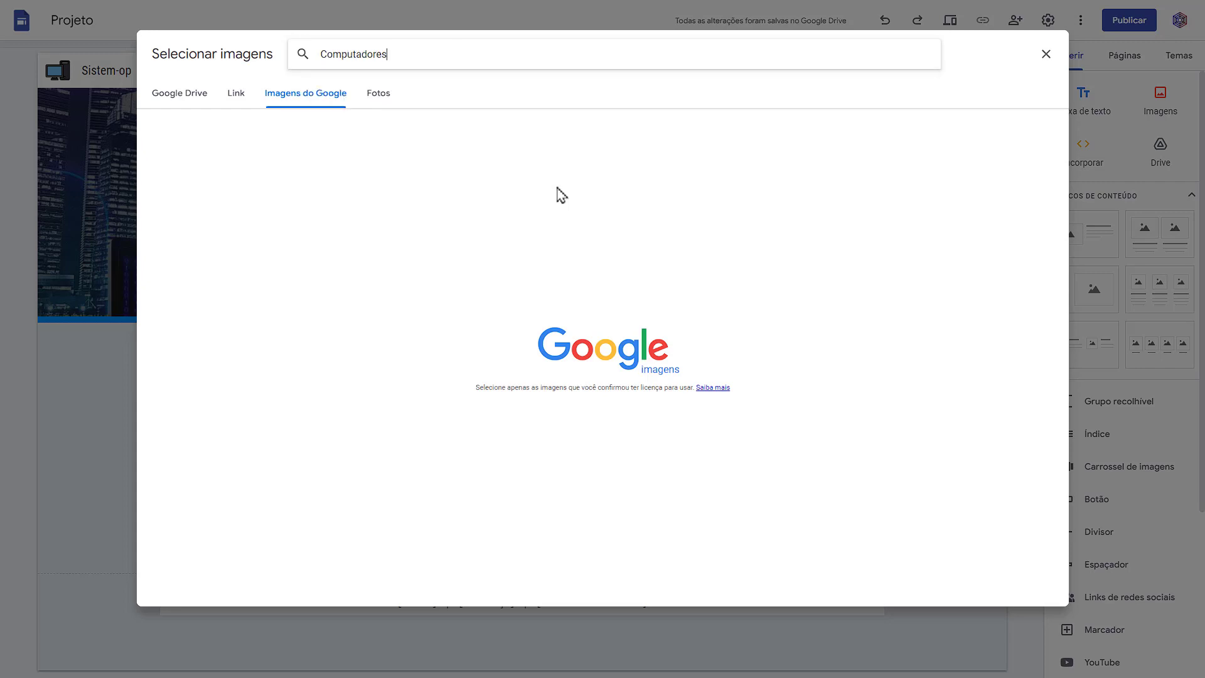
key("Return")
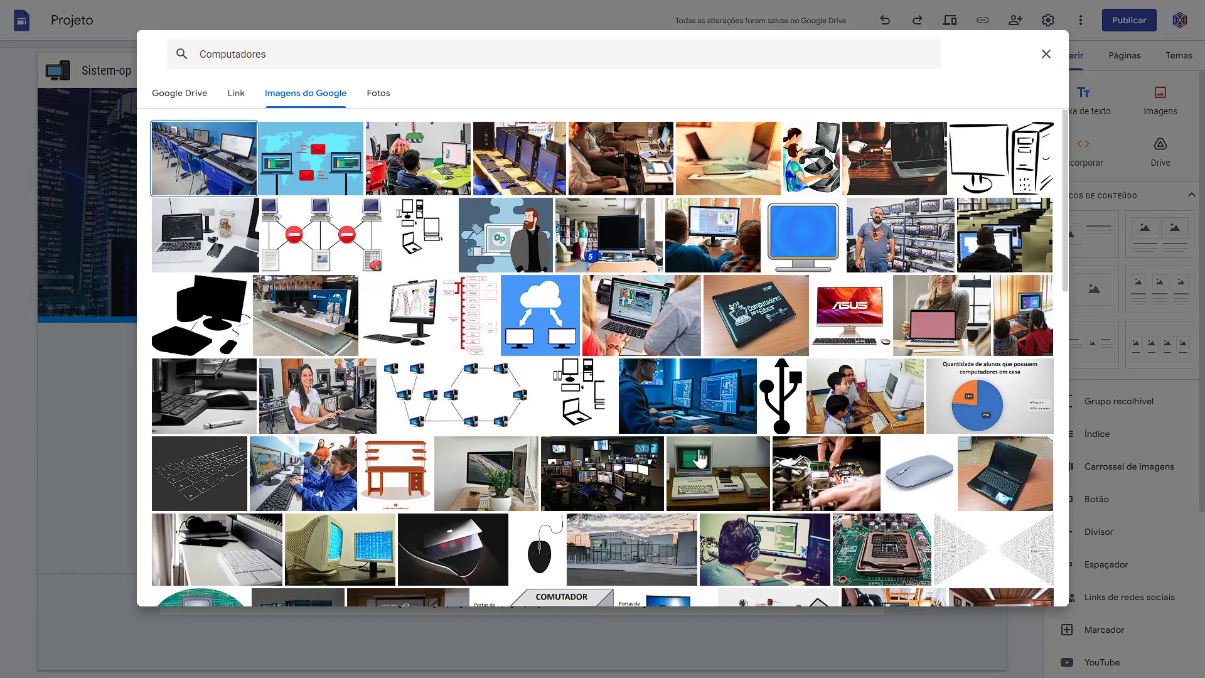
- Insert the picture of a man working at blue-lit monitors and enlarge it to about half the content width
left_click(720, 401)
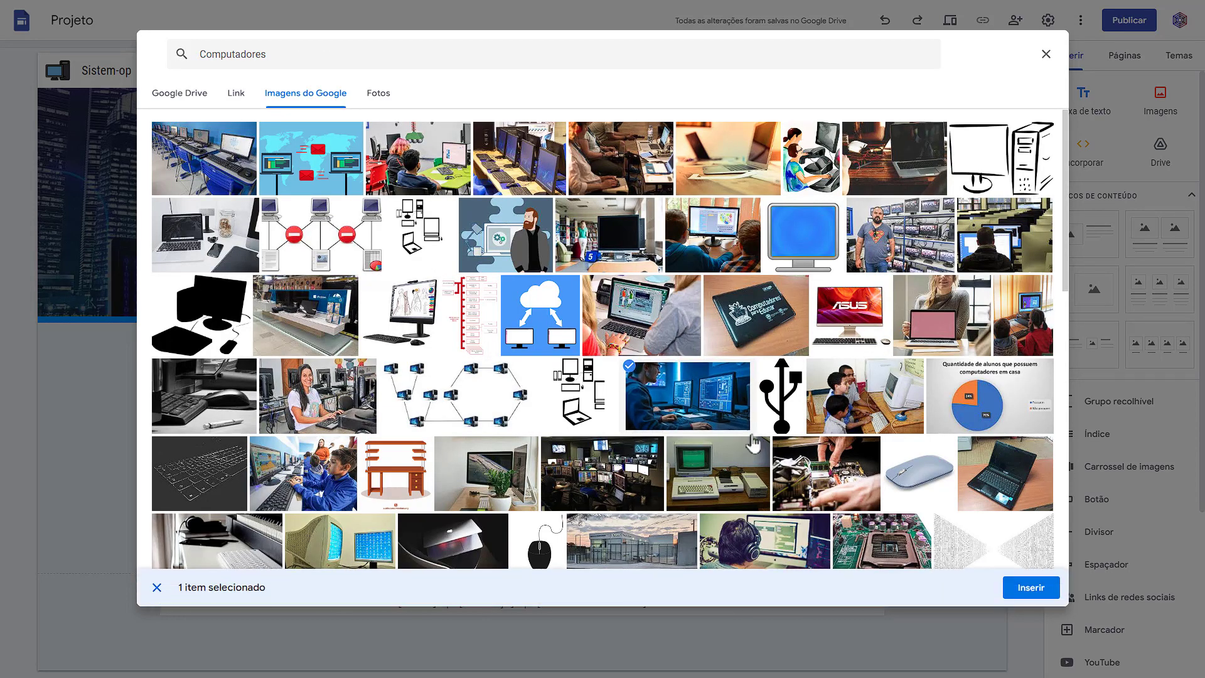
left_click(1042, 592)
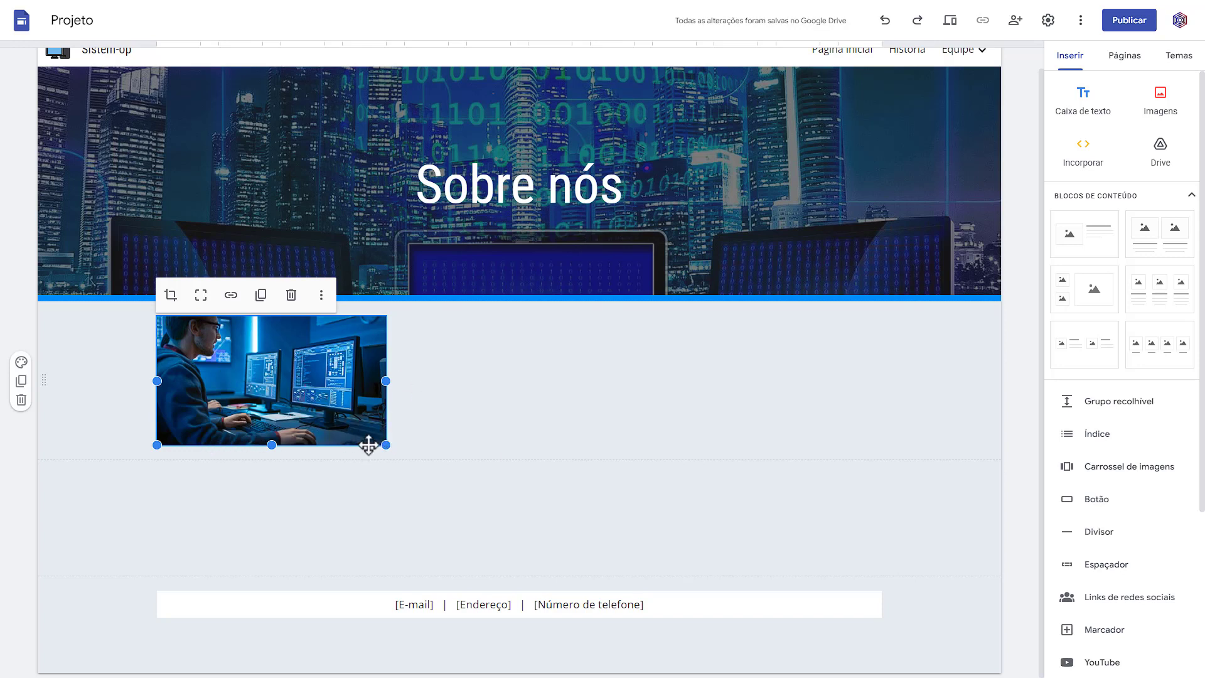
left_click_drag(384, 444, 502, 512)
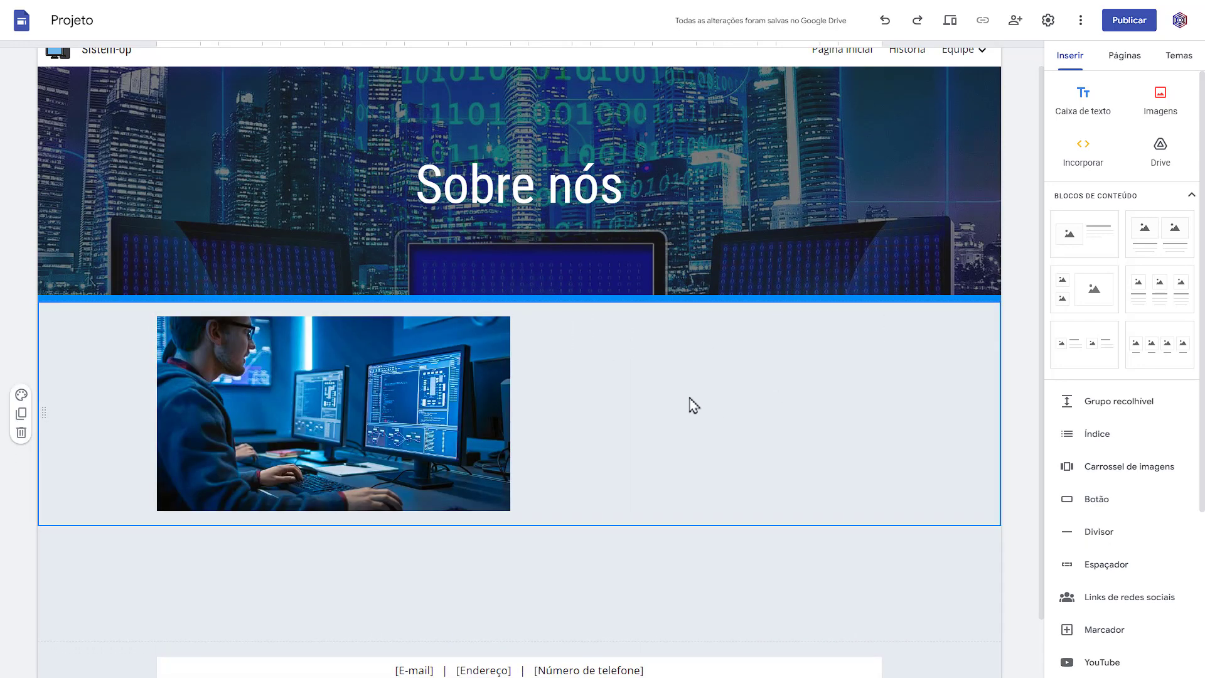
- Add a text box beside the picture reading "Sobre o nosso site" and apply the larger Título style
double_click(747, 367)
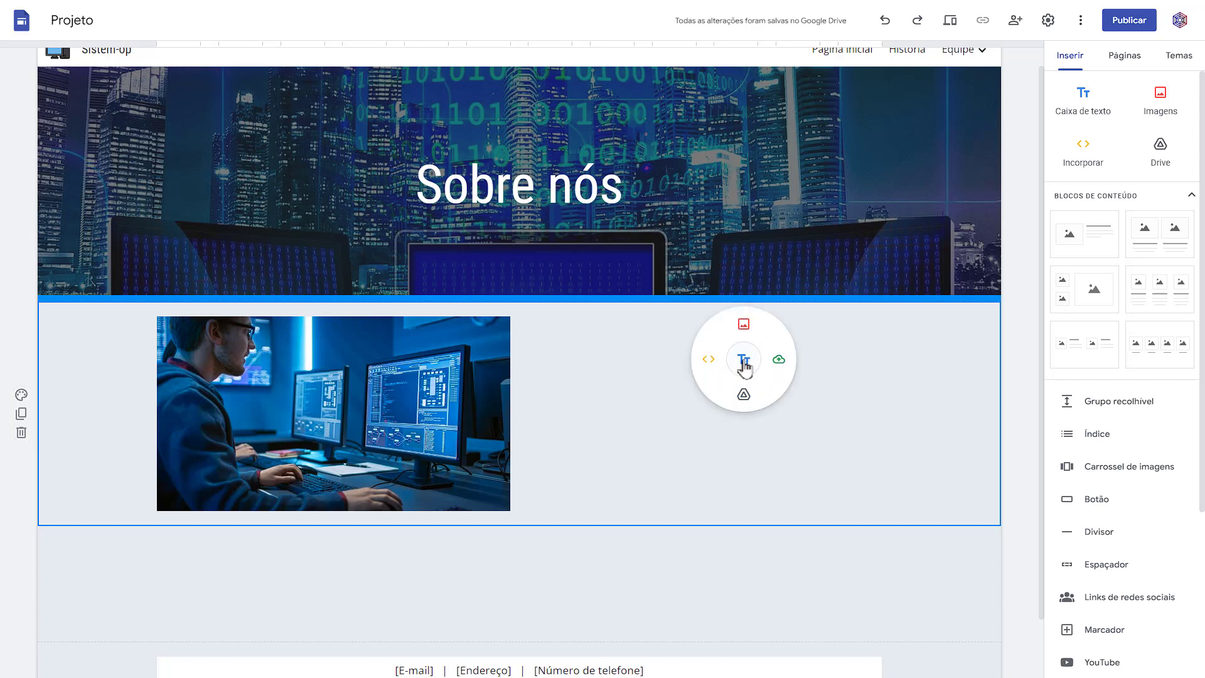
left_click(743, 374)
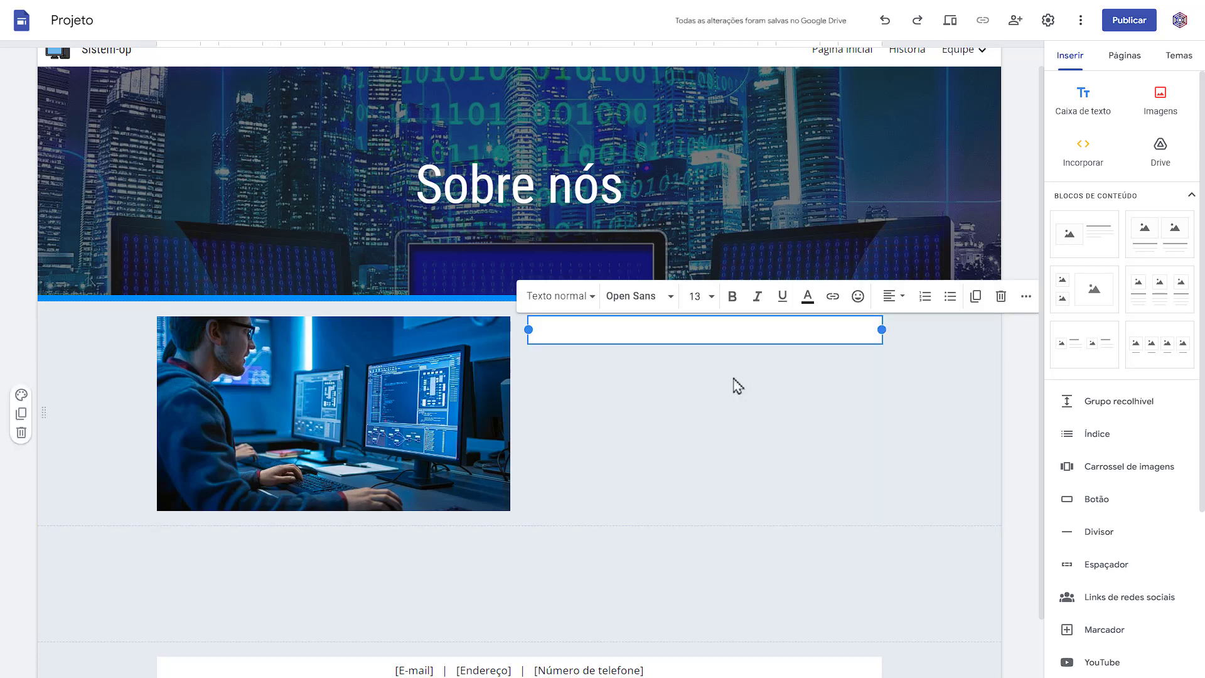
type("Sobre o nosso site")
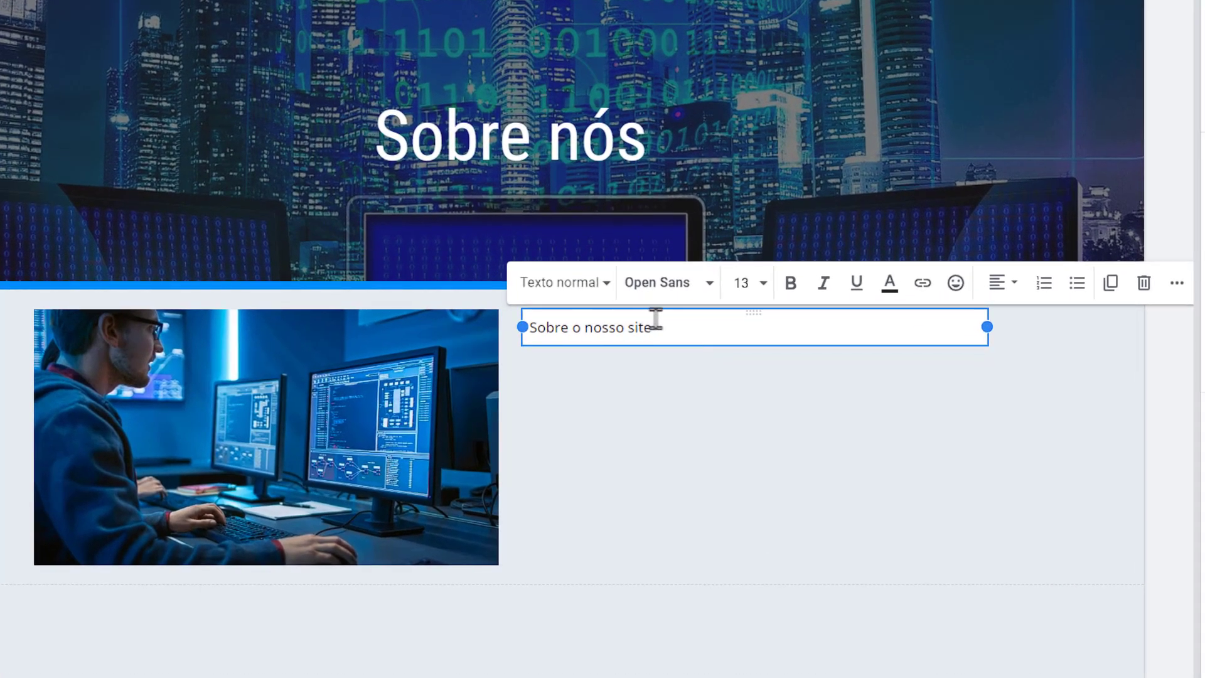
left_click(576, 287)
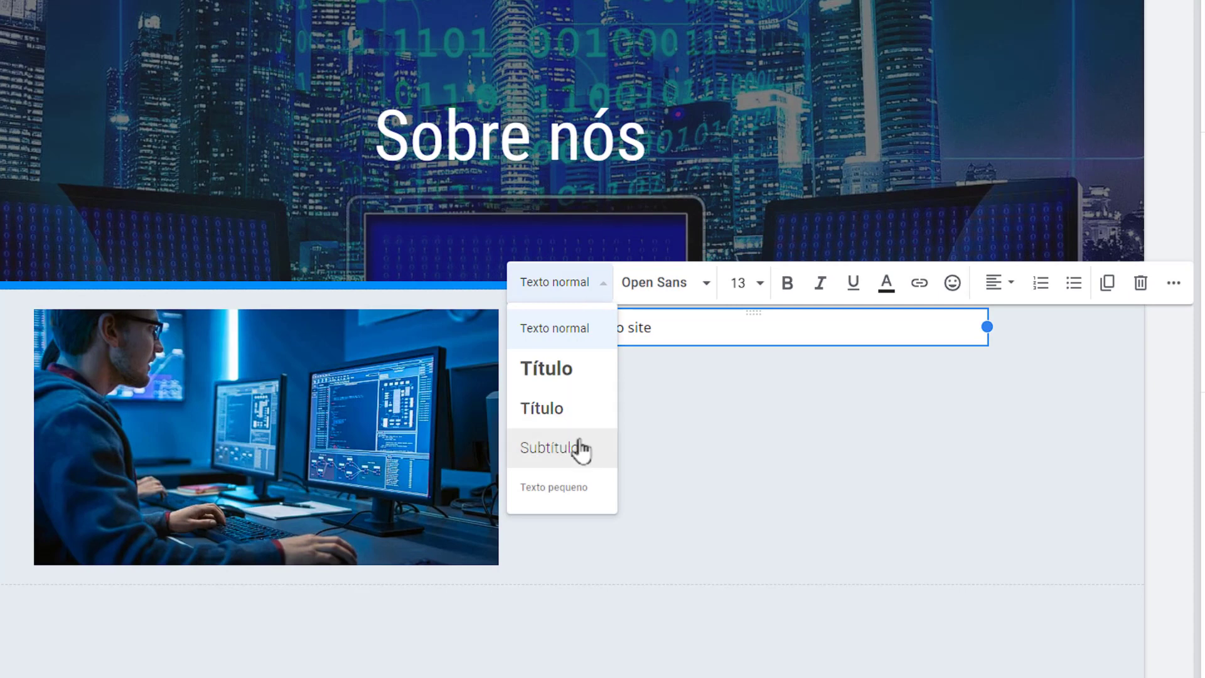
left_click(563, 377)
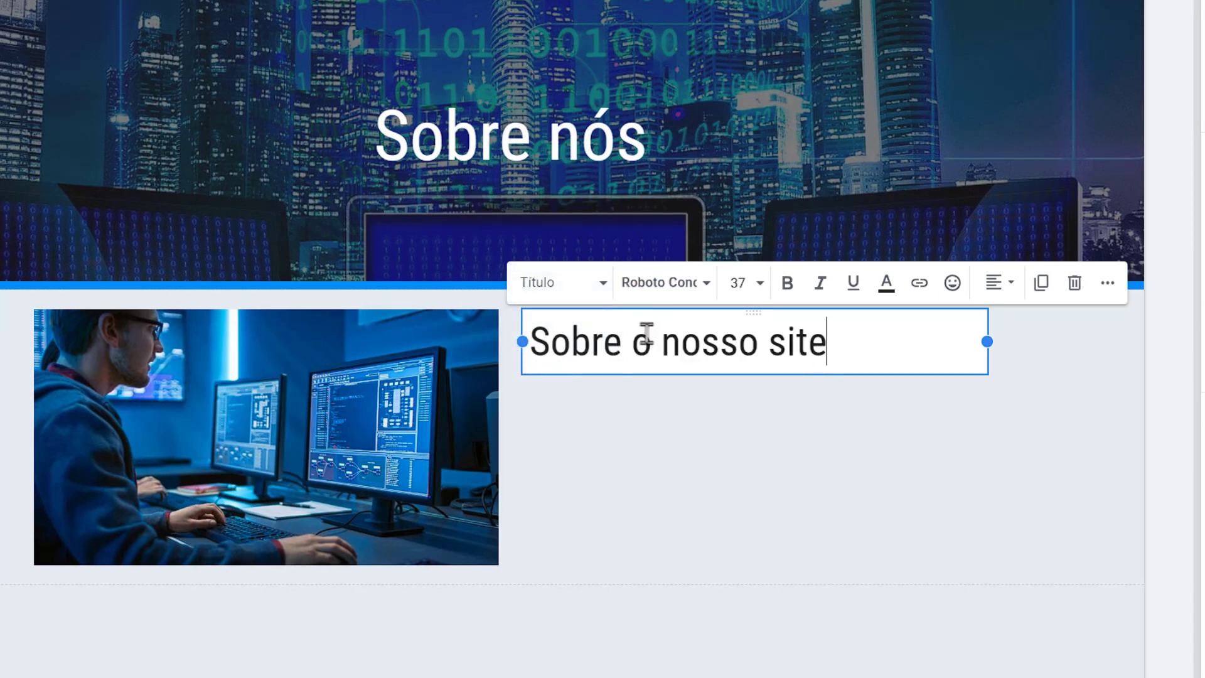
- Change the font of the "Sobre o nosso site" heading to Roboto in the Normal weight
left_click_drag(855, 349, 576, 533)
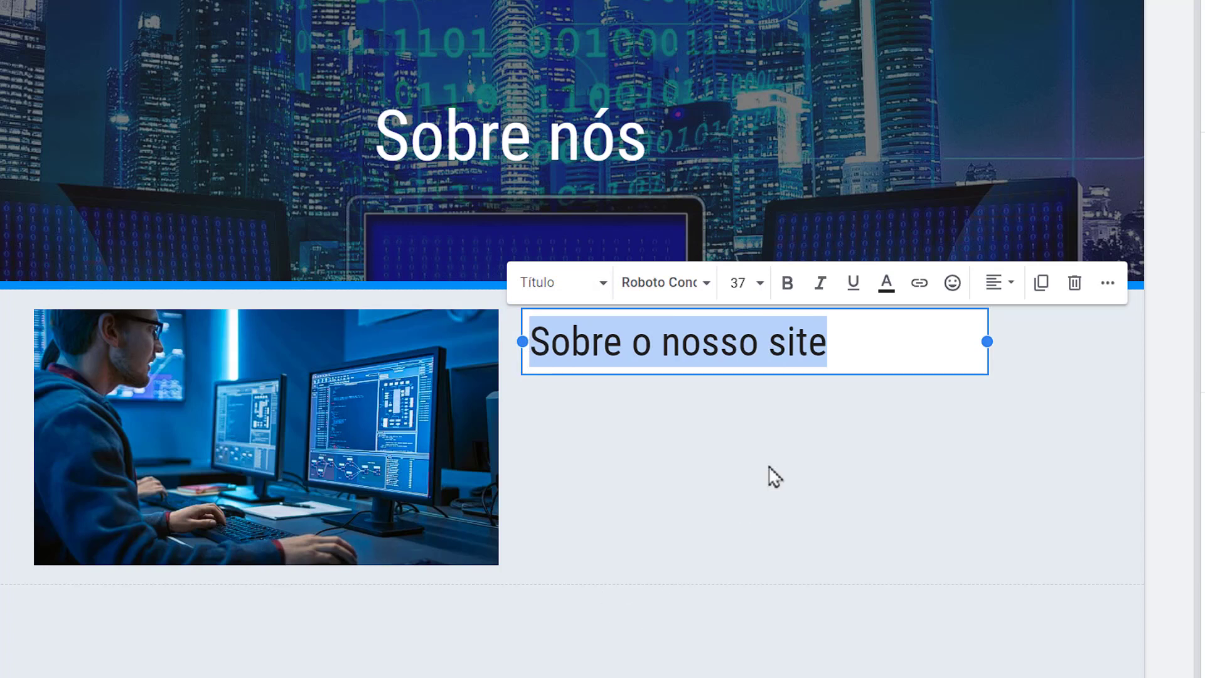
left_click(692, 295)
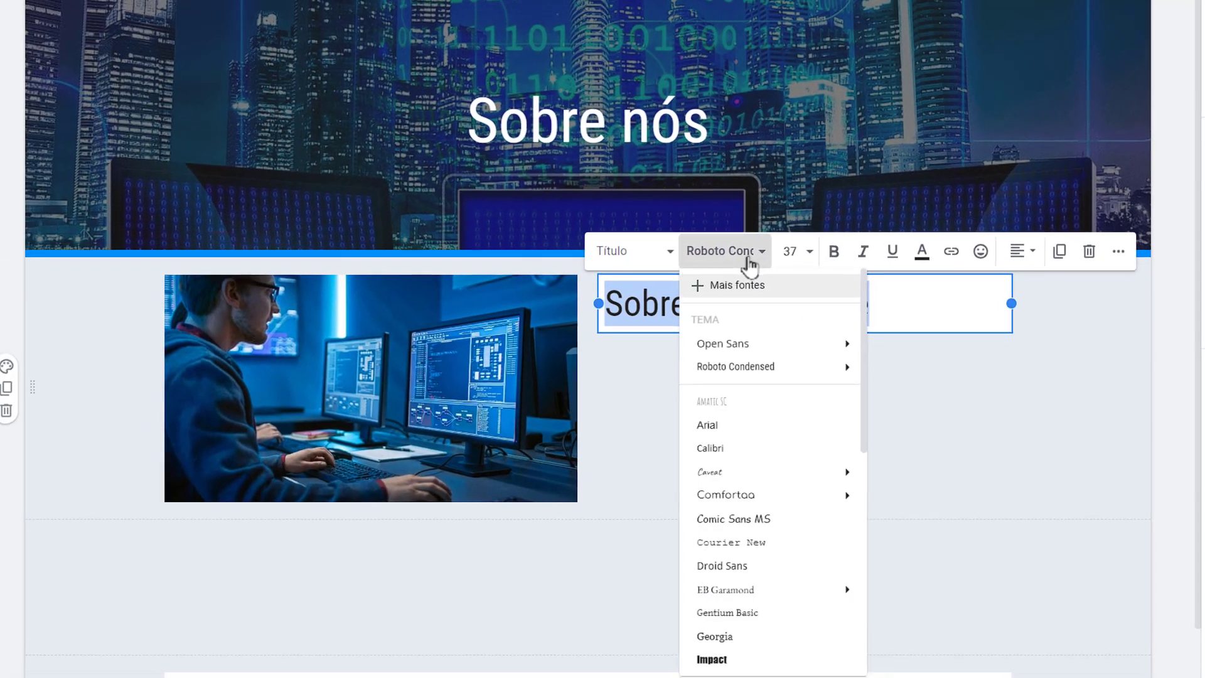
scroll(750, 565, "down", 5)
mouse_move(750, 570)
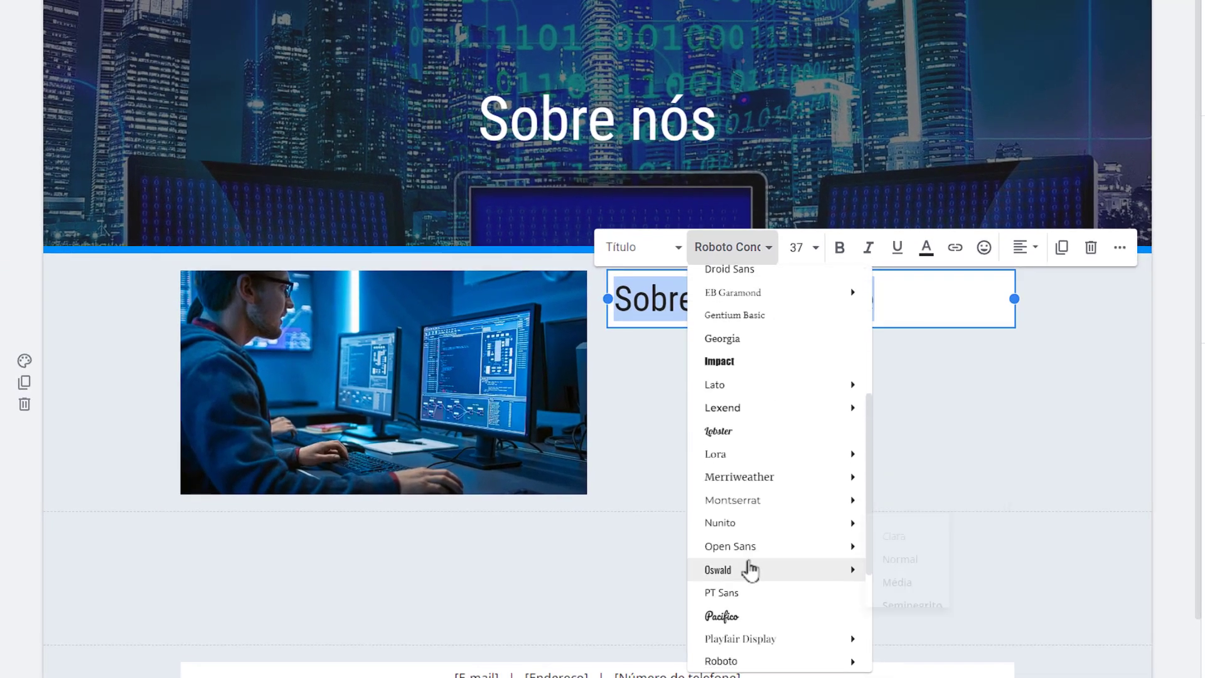
scroll(754, 511, "down", 4)
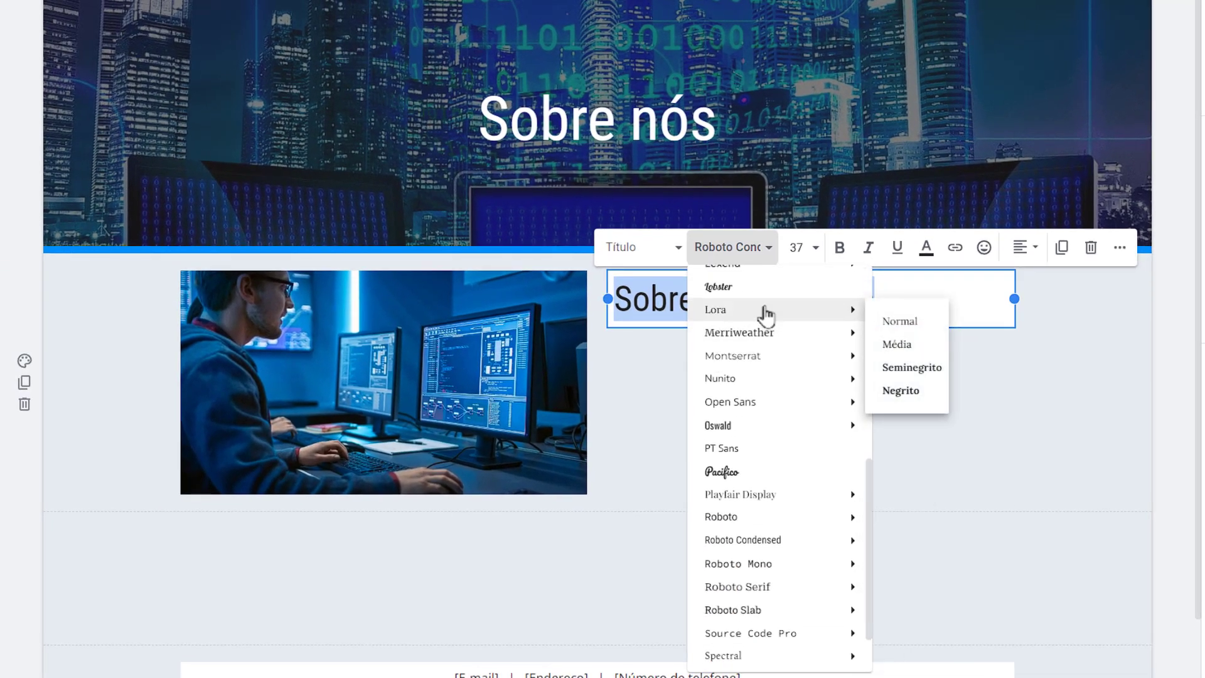
mouse_move(760, 450)
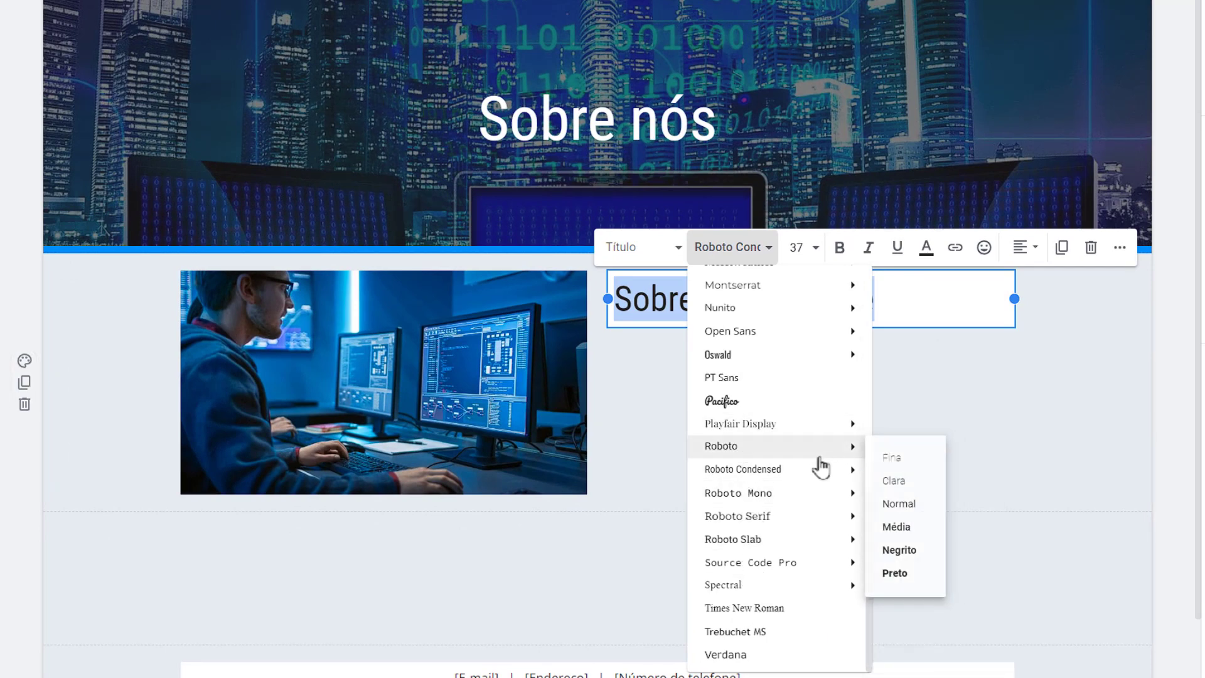
left_click(899, 512)
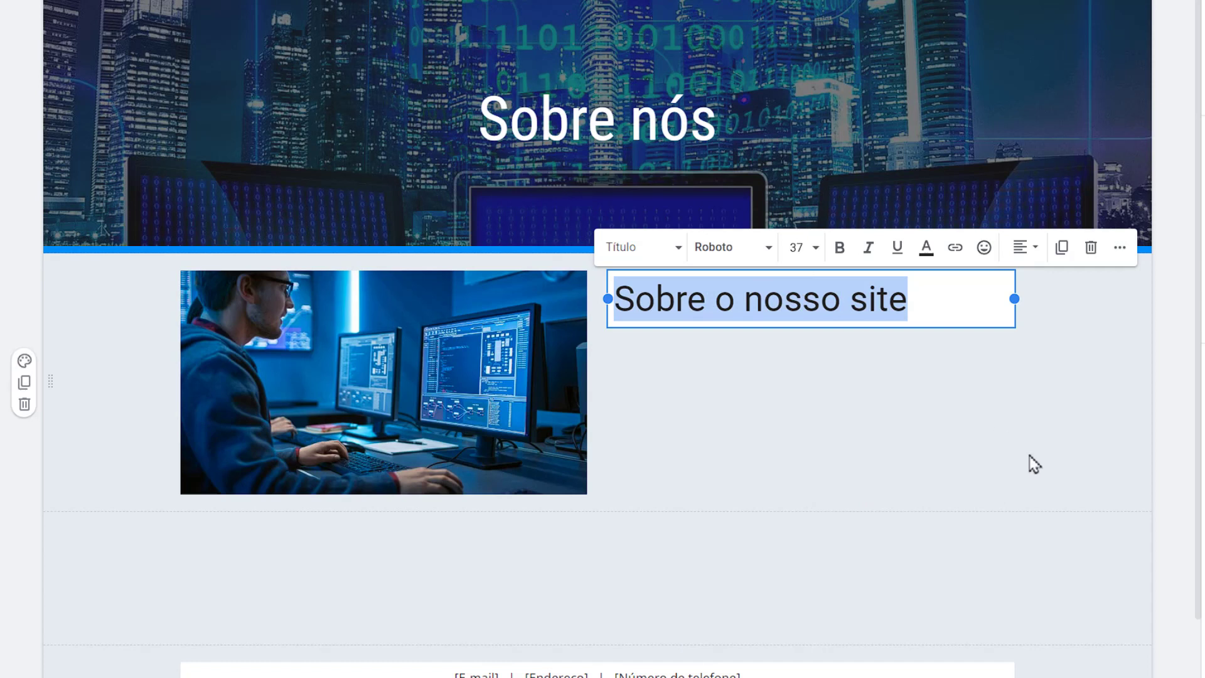
- Set the "Sobre o nosso site" heading to font size 48 and make it bold
left_click(816, 252)
scroll(797, 534, "down", 1)
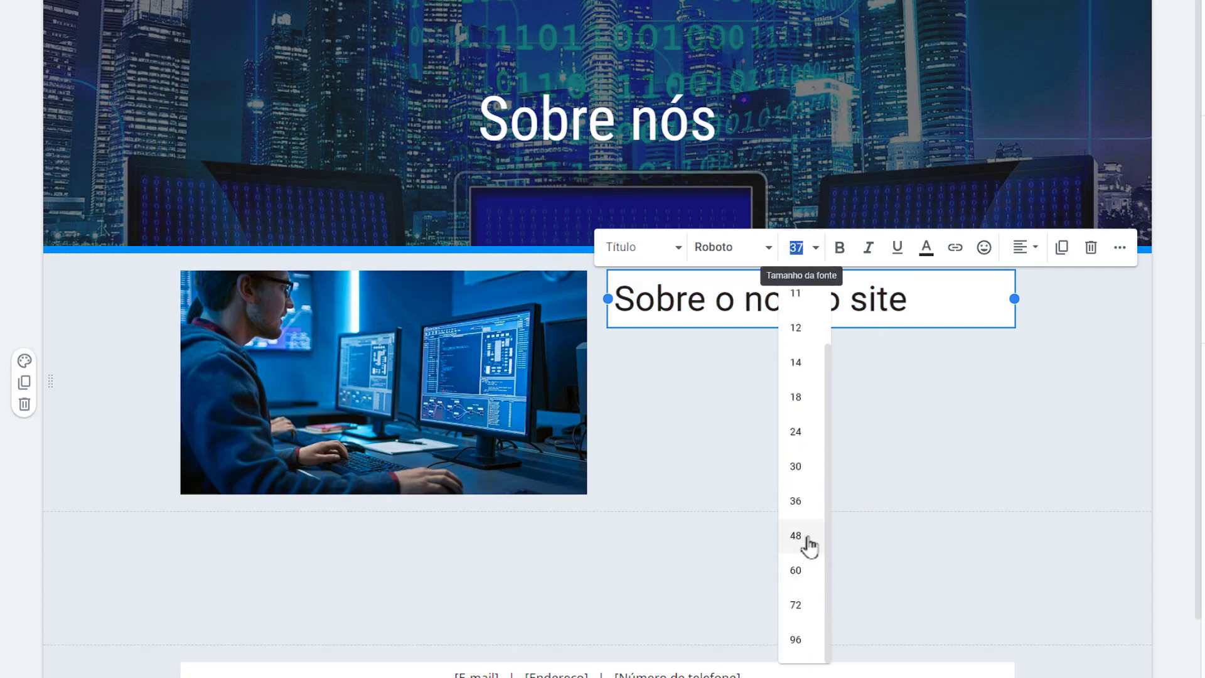
left_click(806, 547)
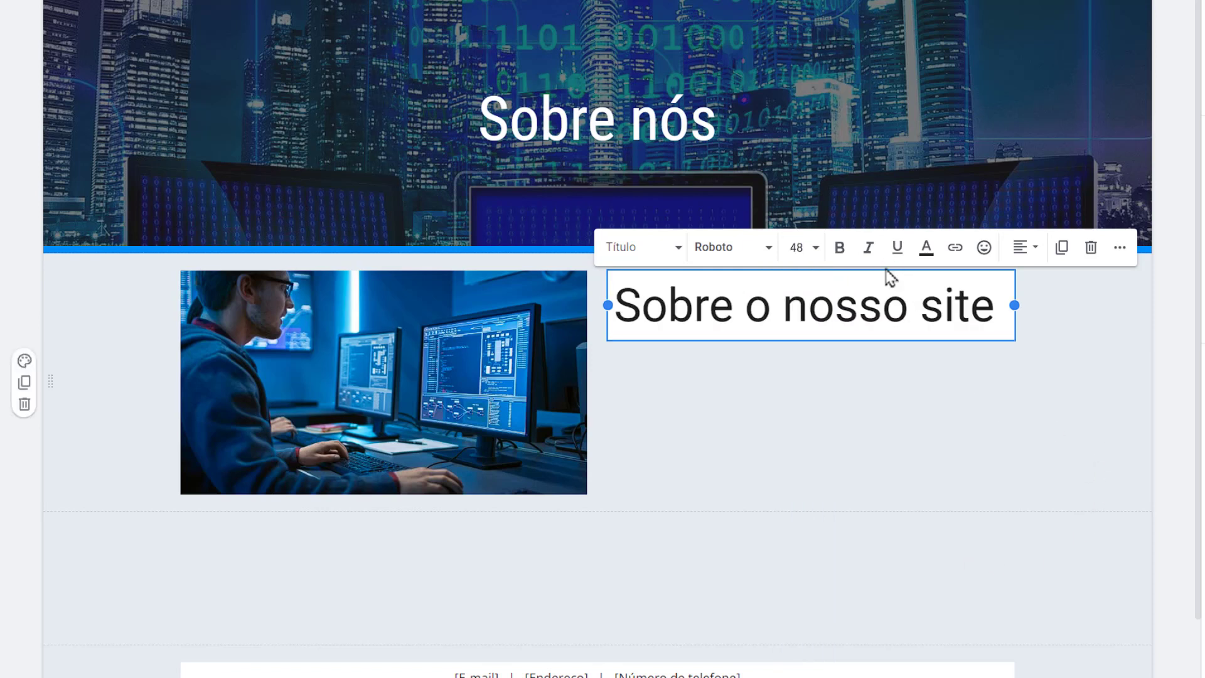
left_click(839, 249)
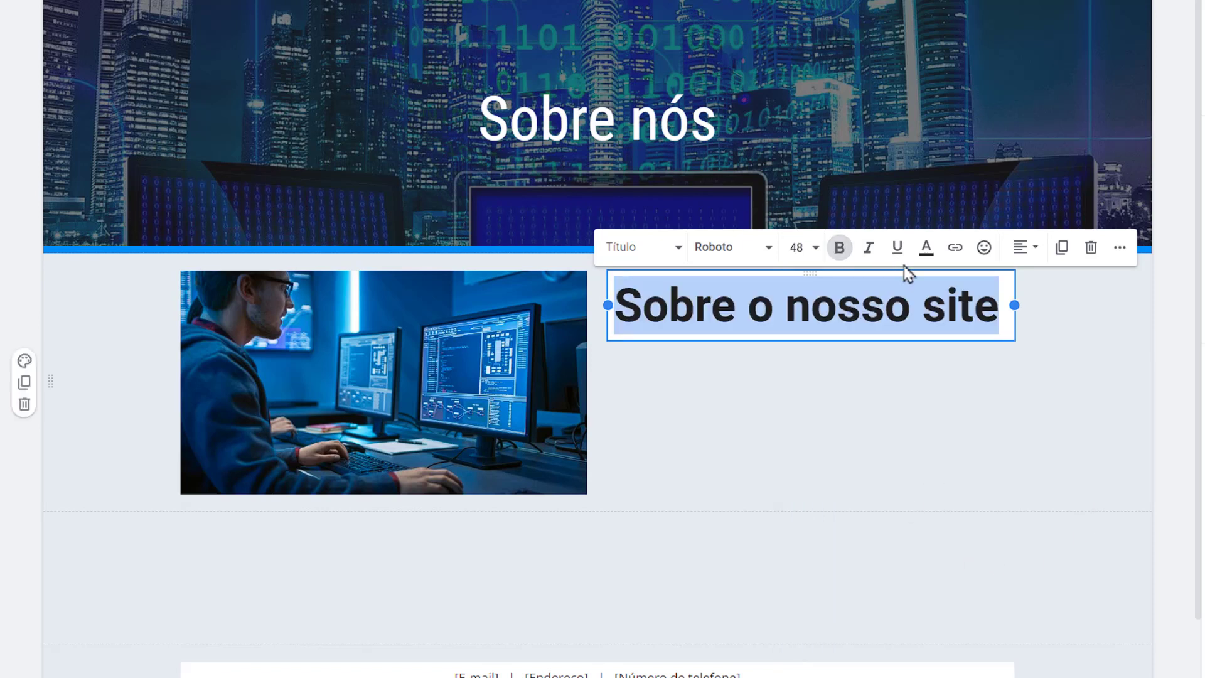
- Colour the "Sobre o nosso site" heading text pure blue and leave the text box
left_click(927, 252)
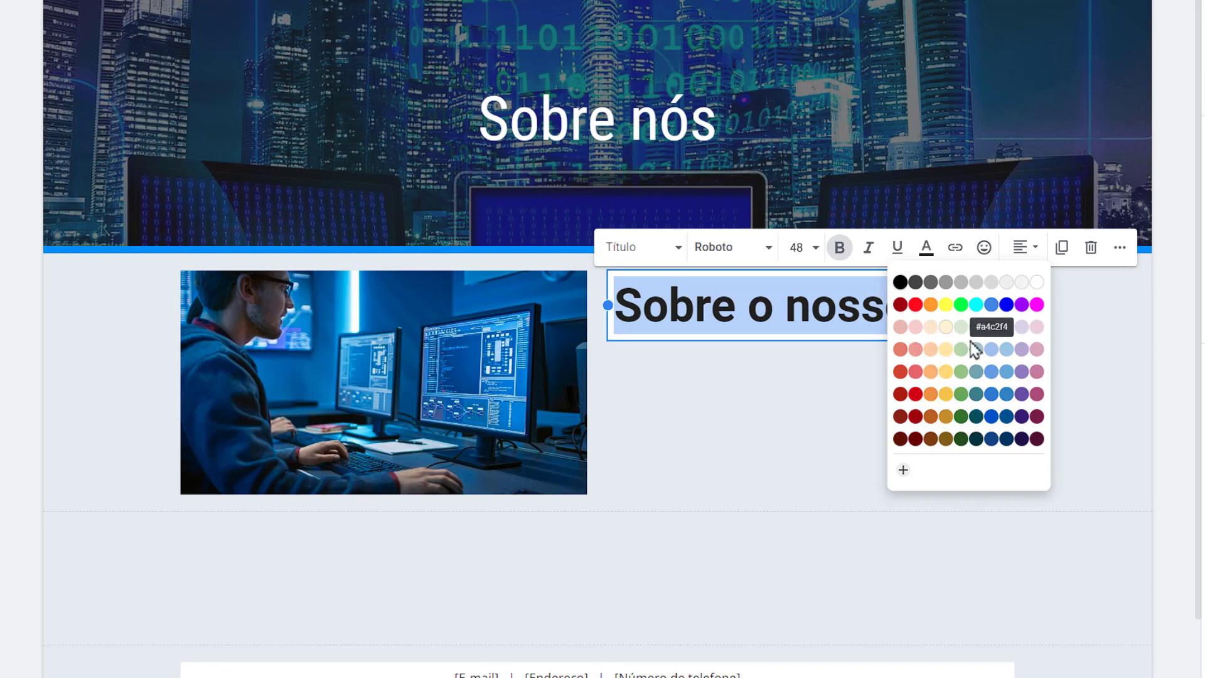
left_click(1006, 305)
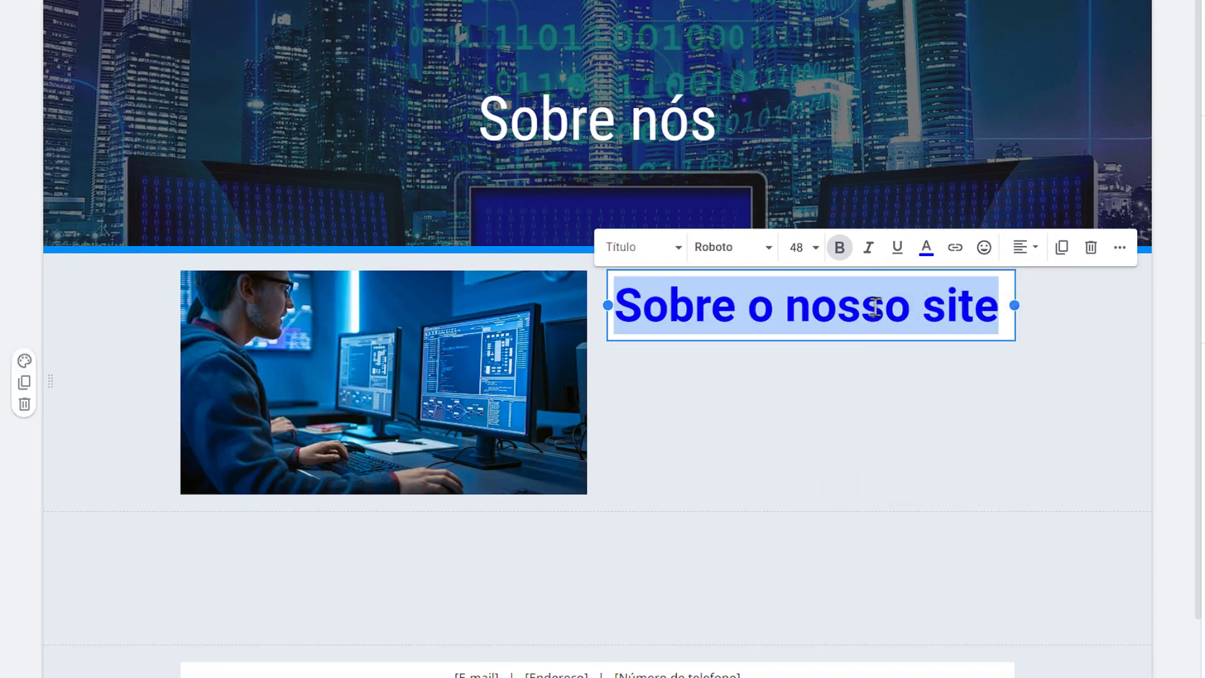
left_click(987, 356)
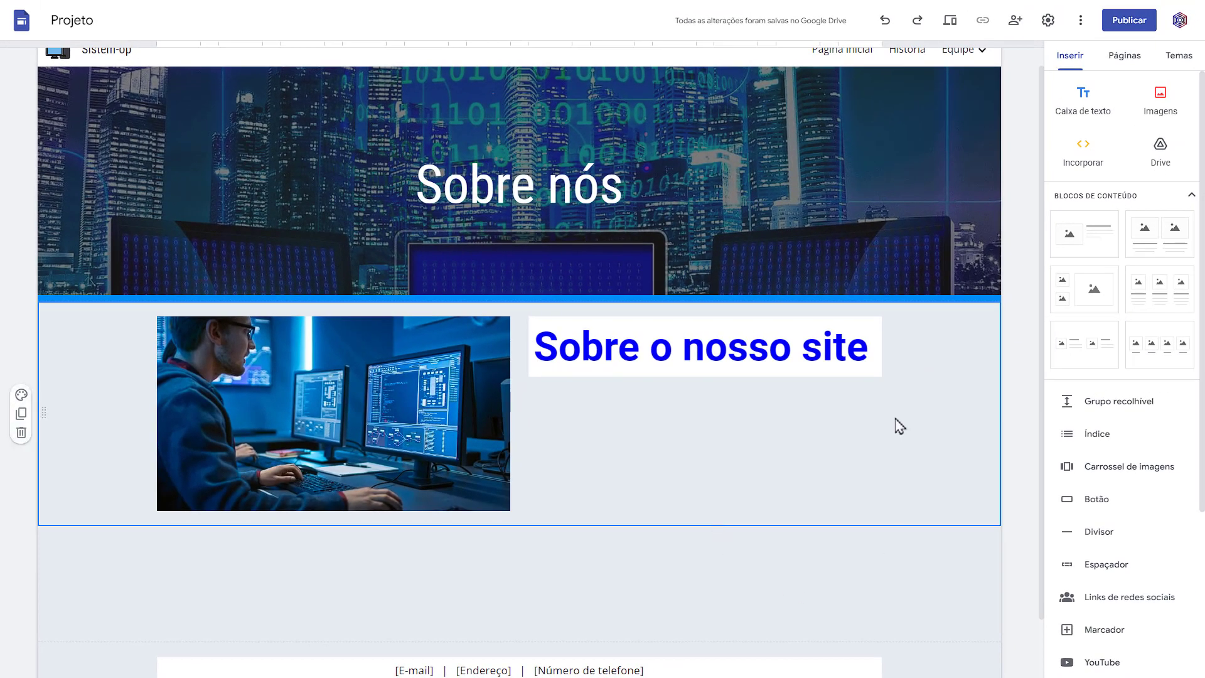
- Show the site themes and apply the Estilo 2 section colour to the section holding the picture and heading
left_click(1188, 61)
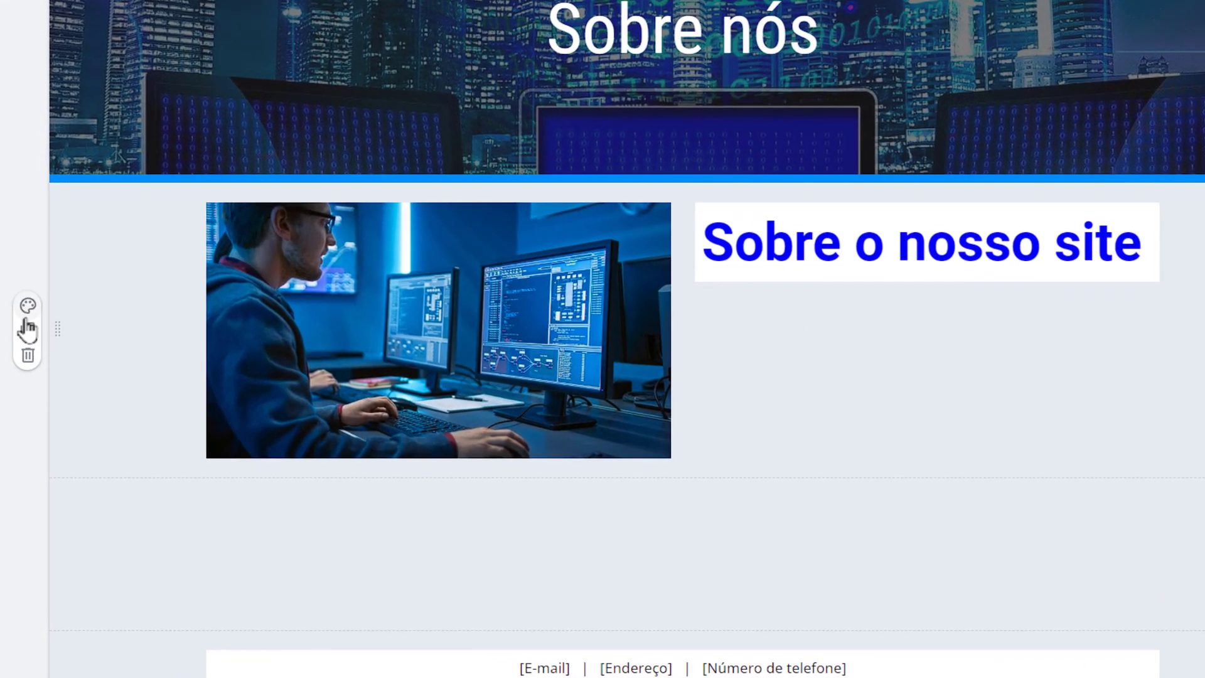
left_click(27, 306)
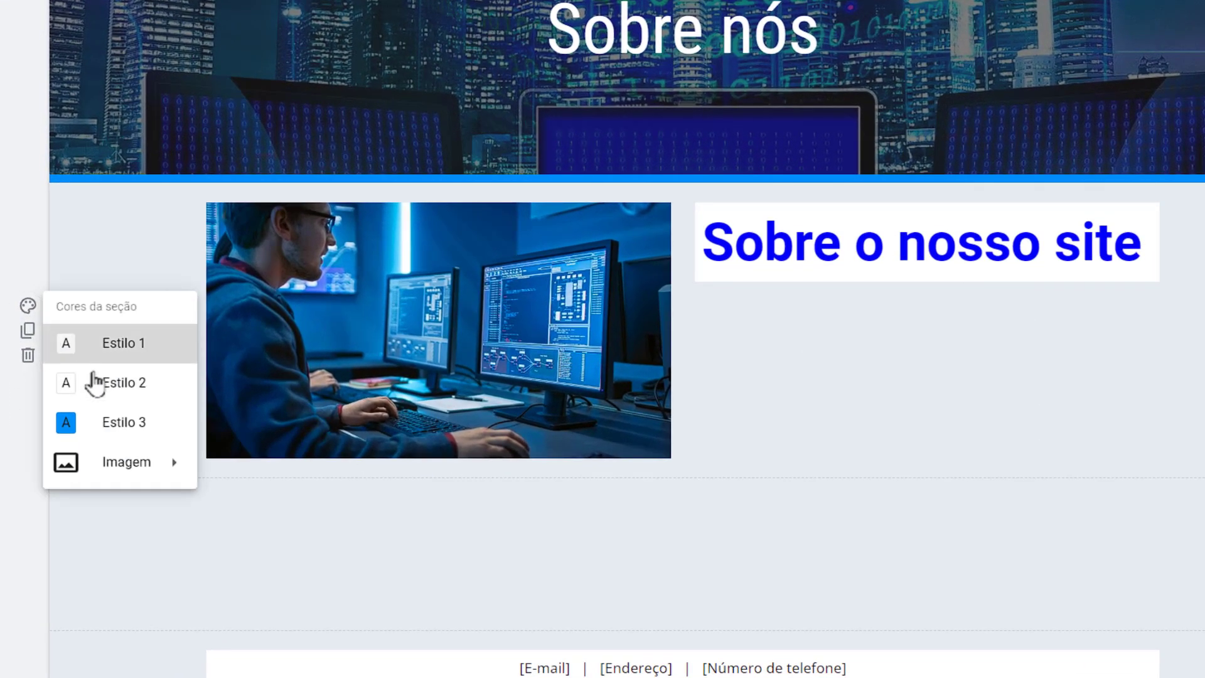
left_click(132, 392)
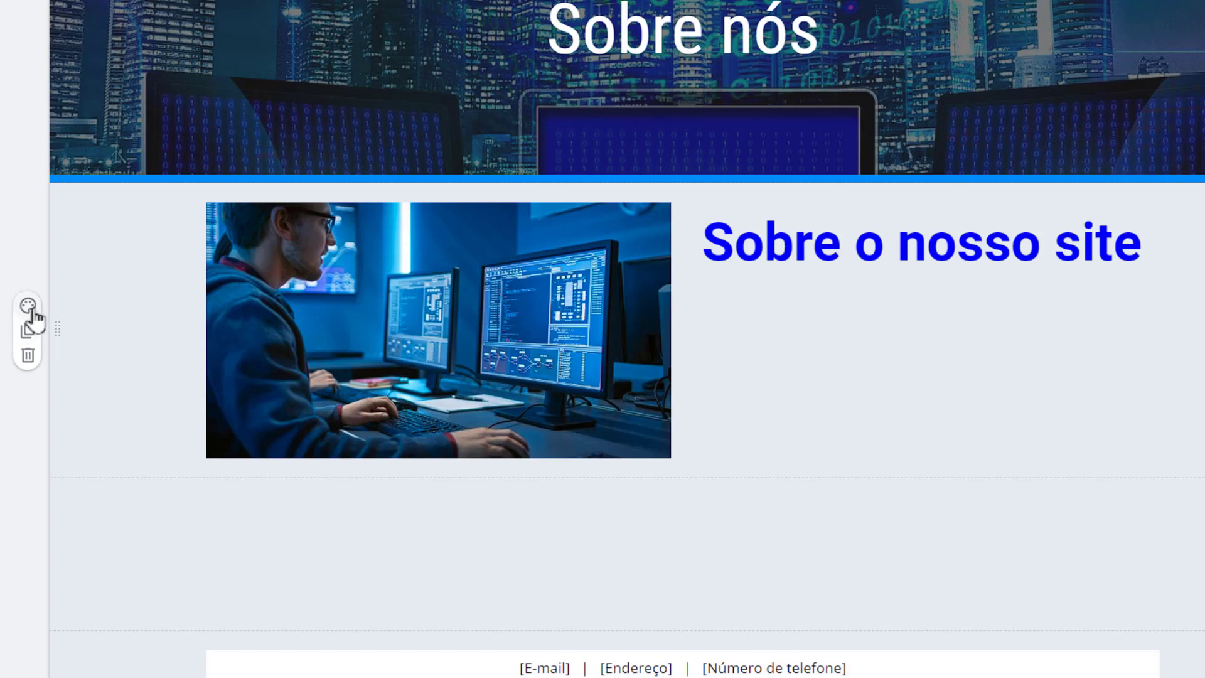
- Try the Estilo 3 colour on the picture-and-heading section, and return it to Estilo 2
left_click(29, 308)
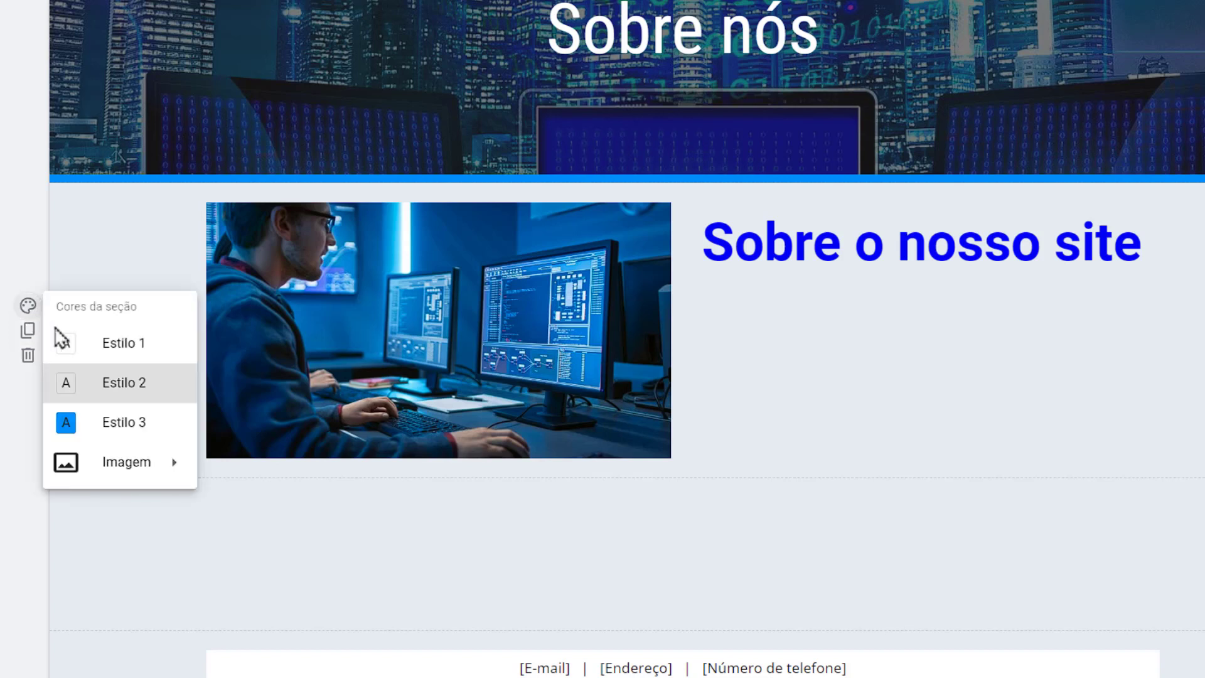
left_click(116, 427)
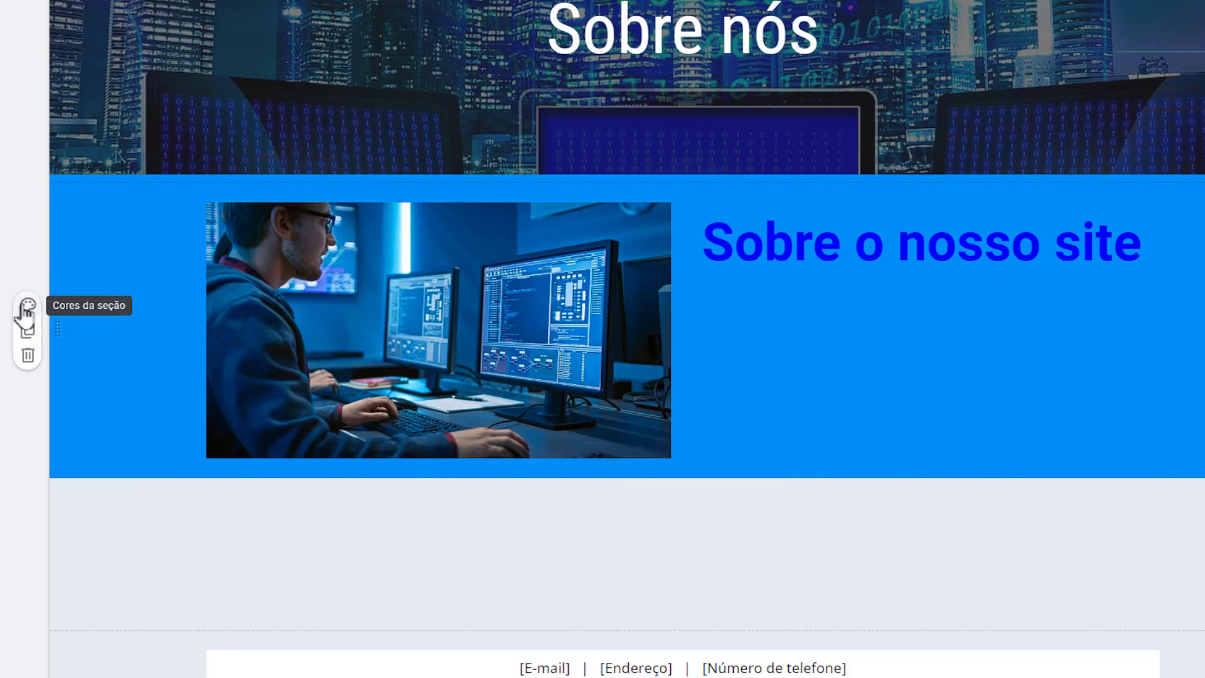
left_click(28, 305)
left_click(104, 383)
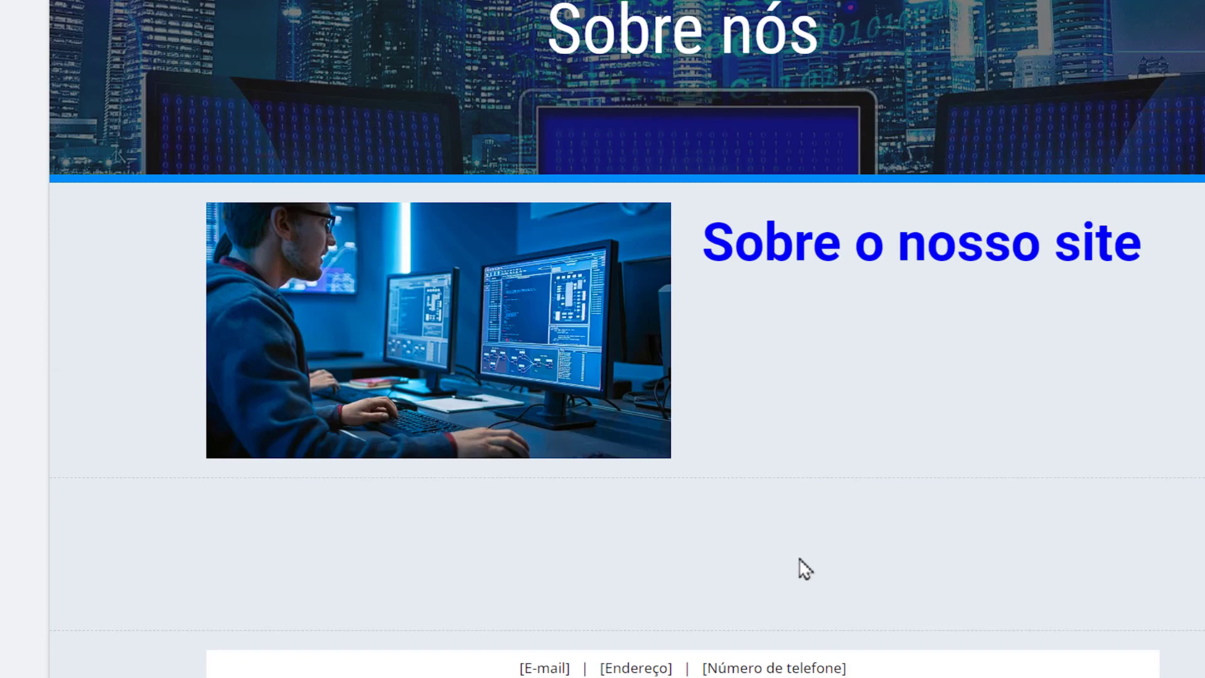
- Browse the emoji choices for the "Sobre o nosso site" heading and centre its text within the box
left_click(1124, 248)
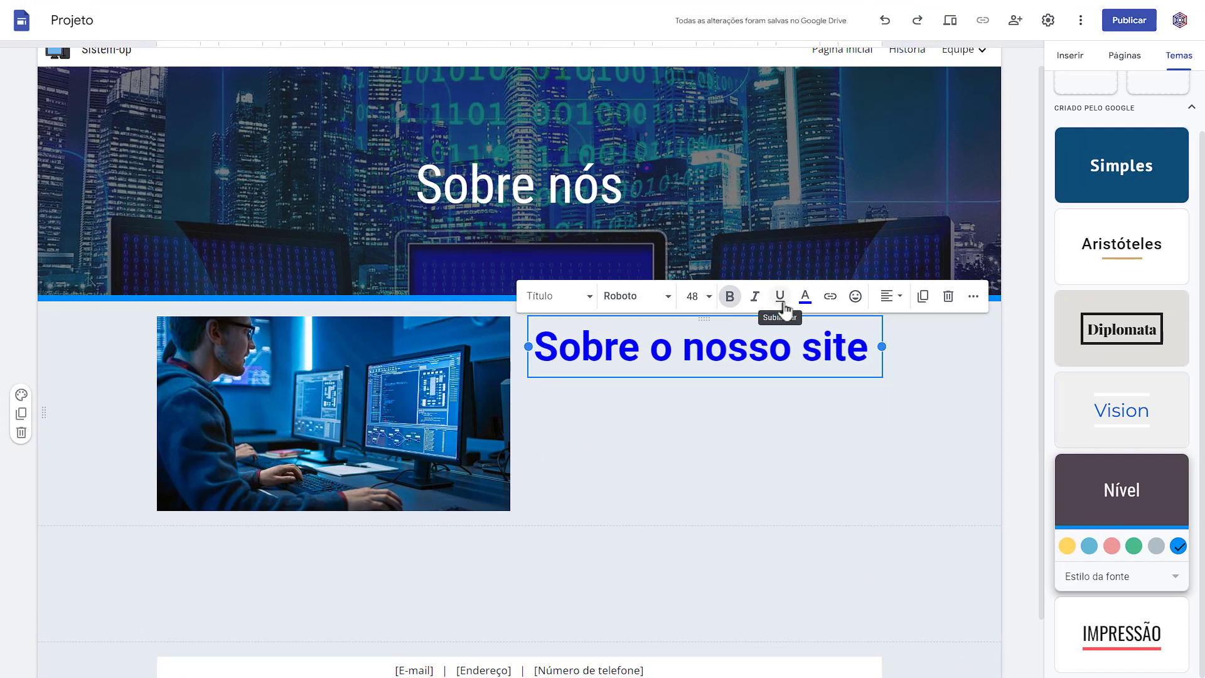
left_click(856, 297)
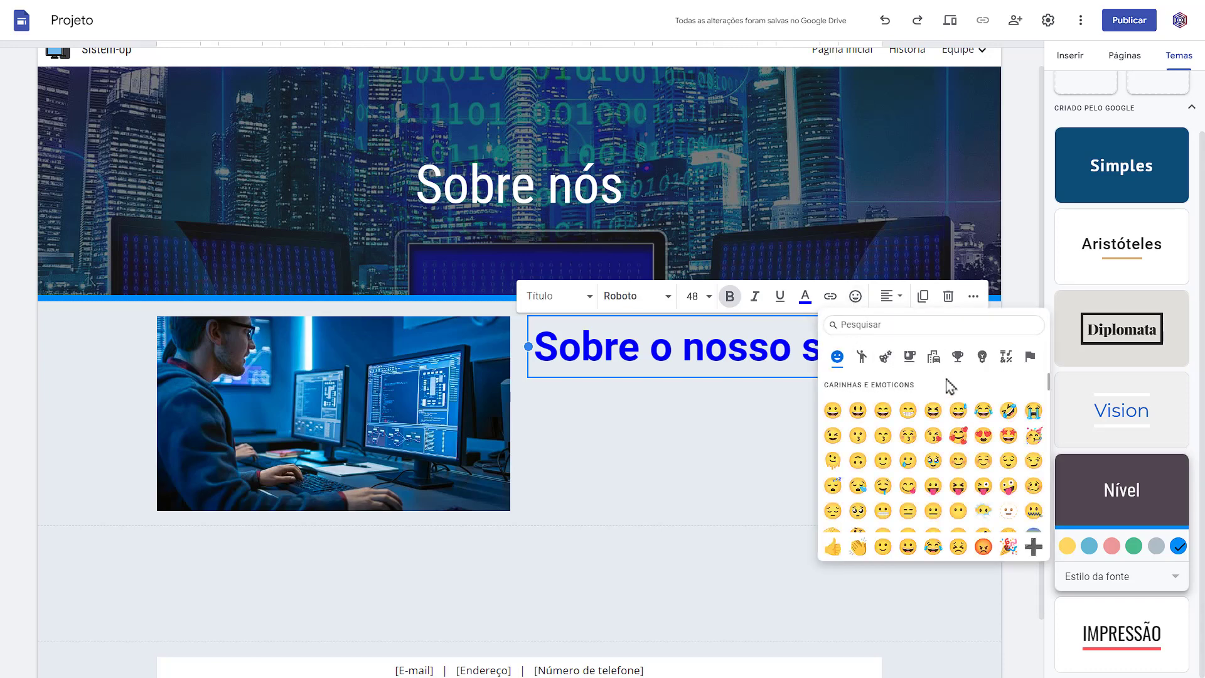
scroll(979, 464, "down", 3)
scroll(979, 465, "down", 3)
left_click(737, 483)
left_click(846, 346)
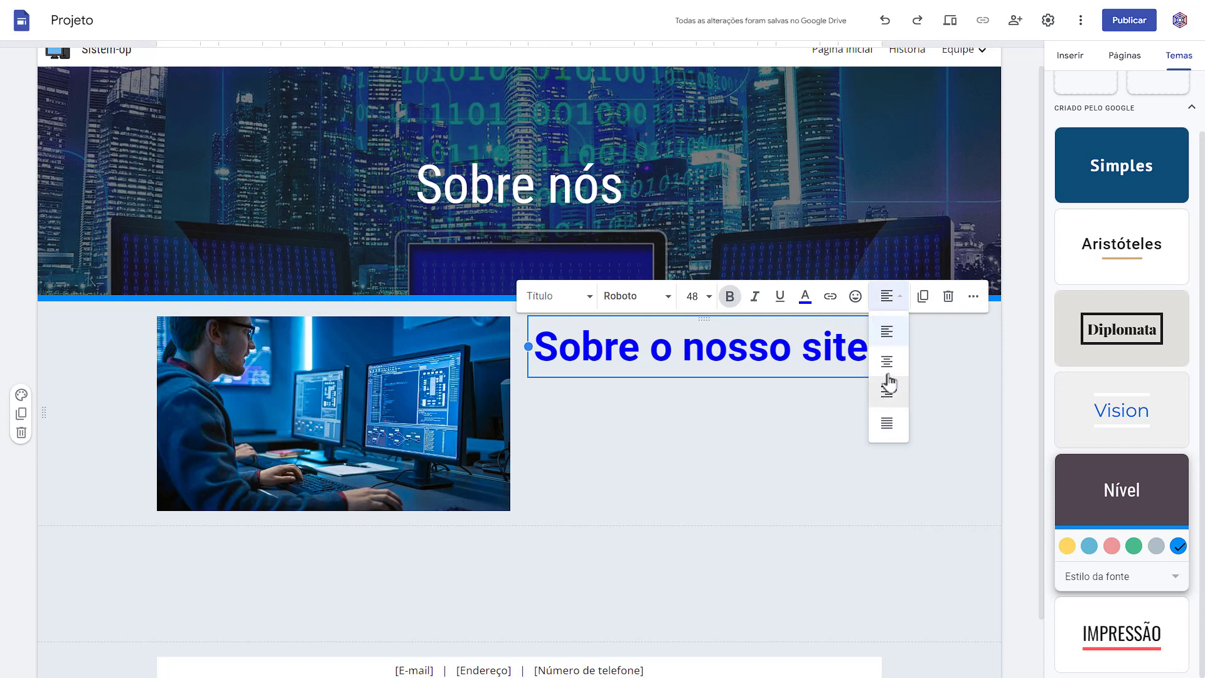
left_click(886, 363)
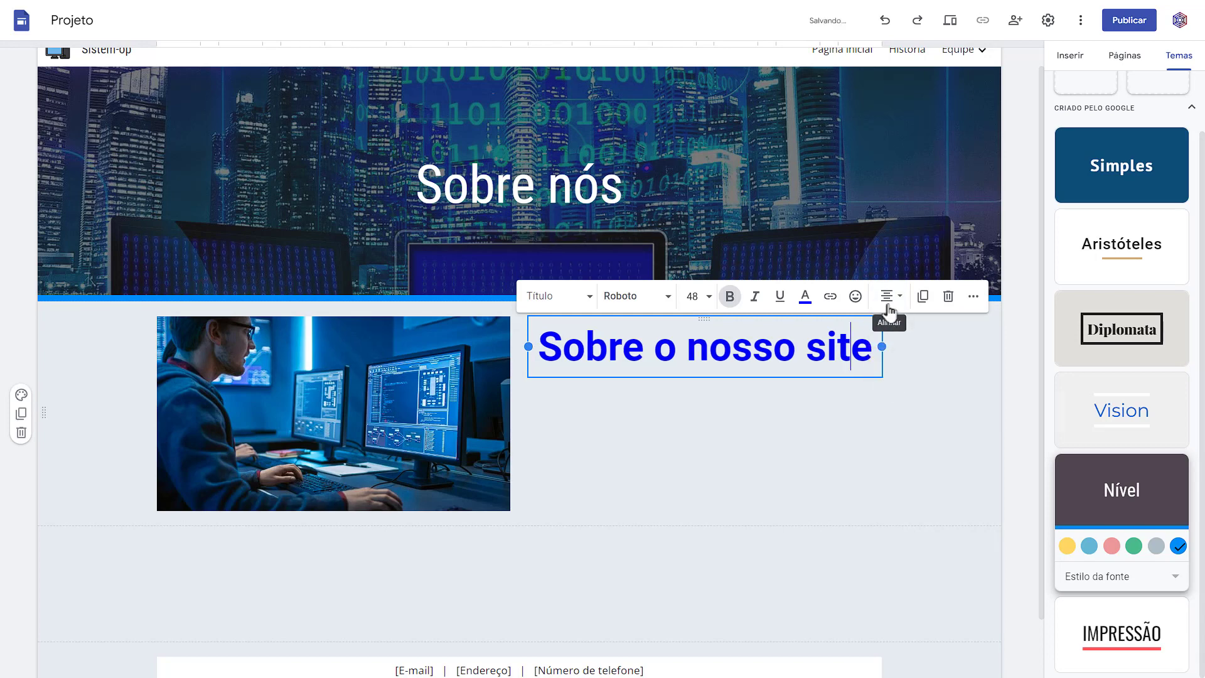